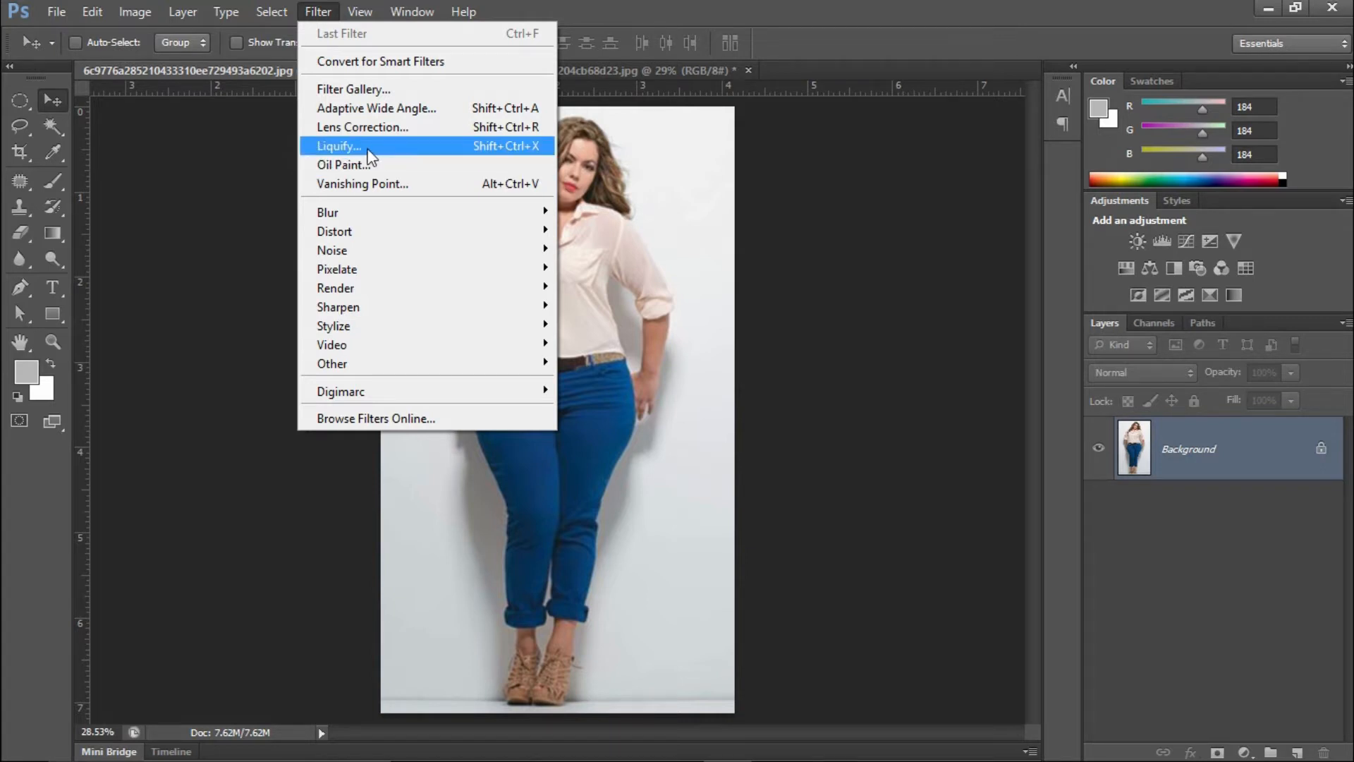
- Open the Liquify filter and warp the outline of the woman's shoulder, upper sleeve and nearby hair with the Forward Warp tool
{"action": "left_click", "coordinate": [337, 146]}
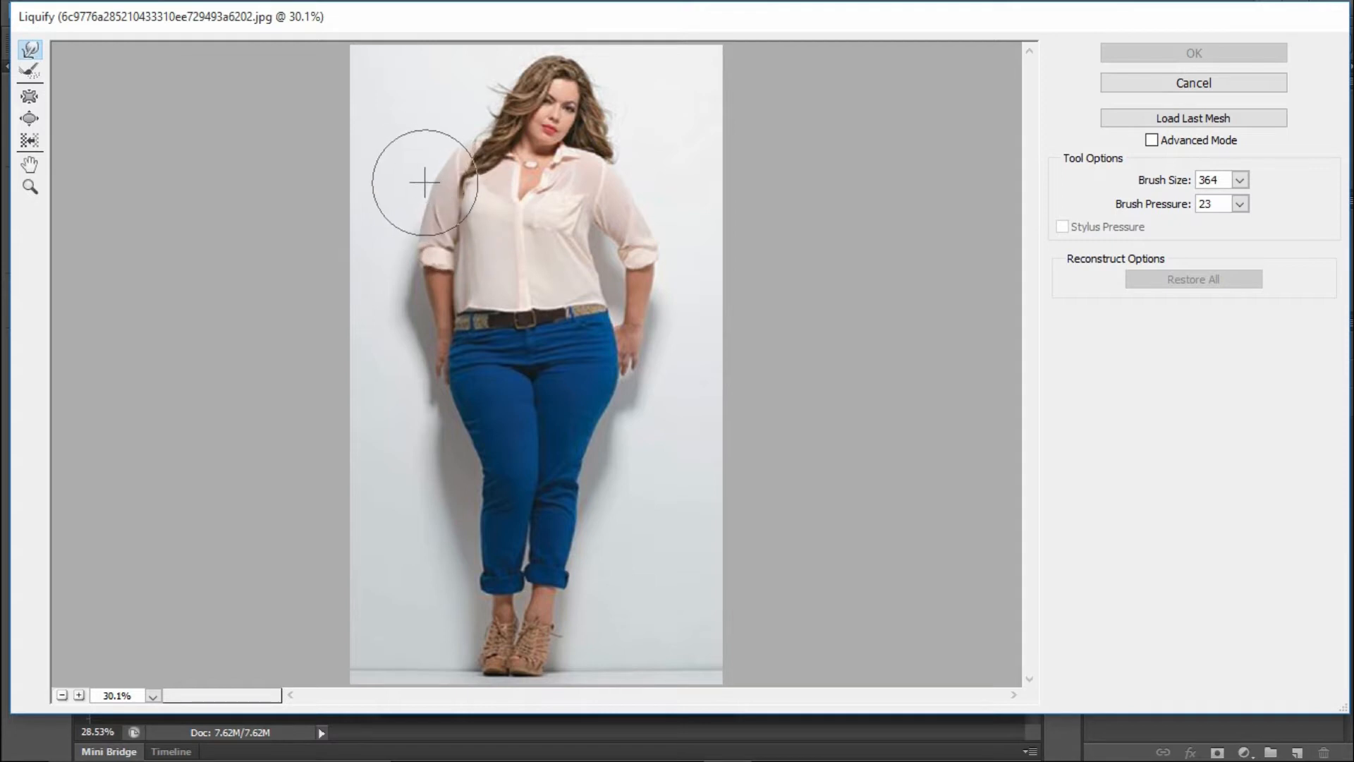
{"action": "mouse_move", "coordinate": [423, 185]}
{"action": "left_mouse_down"}
{"action": "mouse_move", "coordinate": [477, 198]}
{"action": "mouse_move", "coordinate": [437, 145]}
{"action": "mouse_move", "coordinate": [459, 163]}
{"action": "mouse_move", "coordinate": [444, 211]}
{"action": "left_mouse_up"}
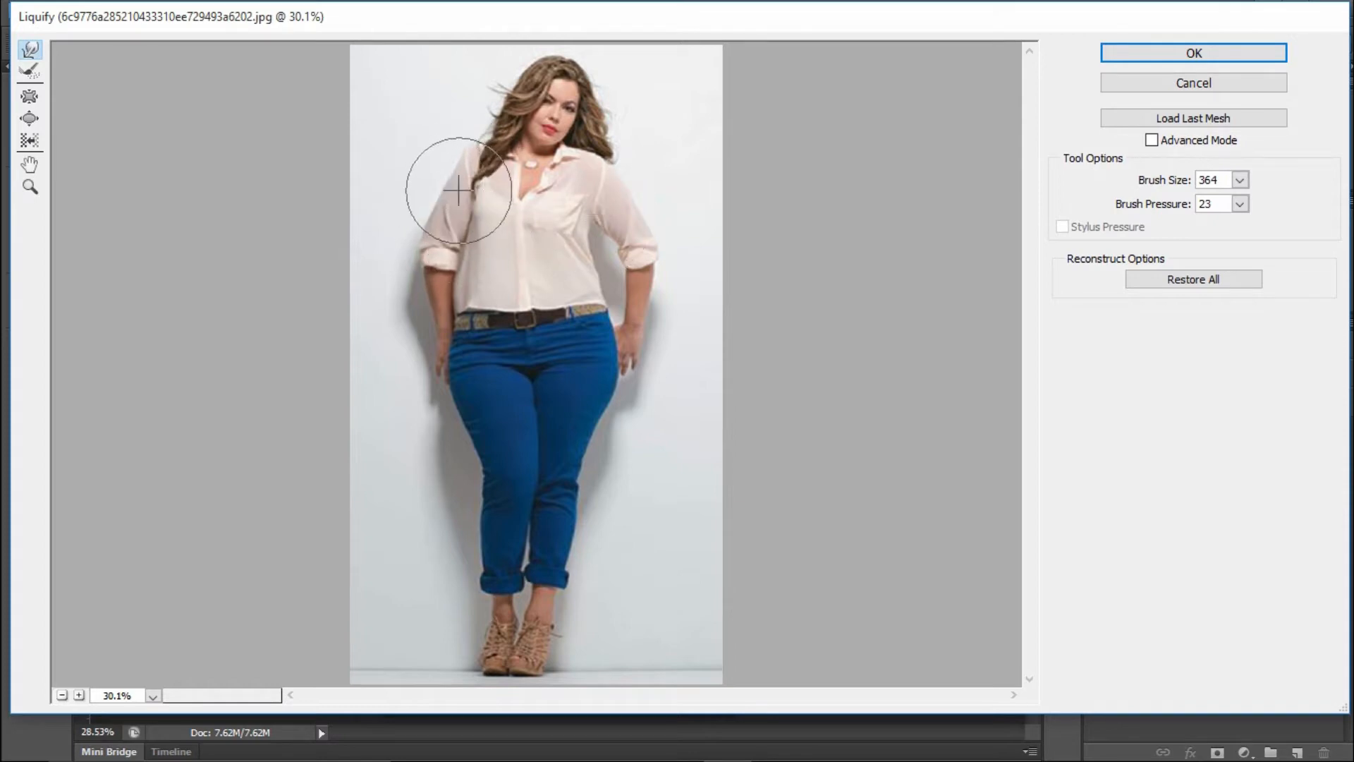
{"action": "left_click_drag", "start_coordinate": [460, 183], "coordinate": [427, 162]}
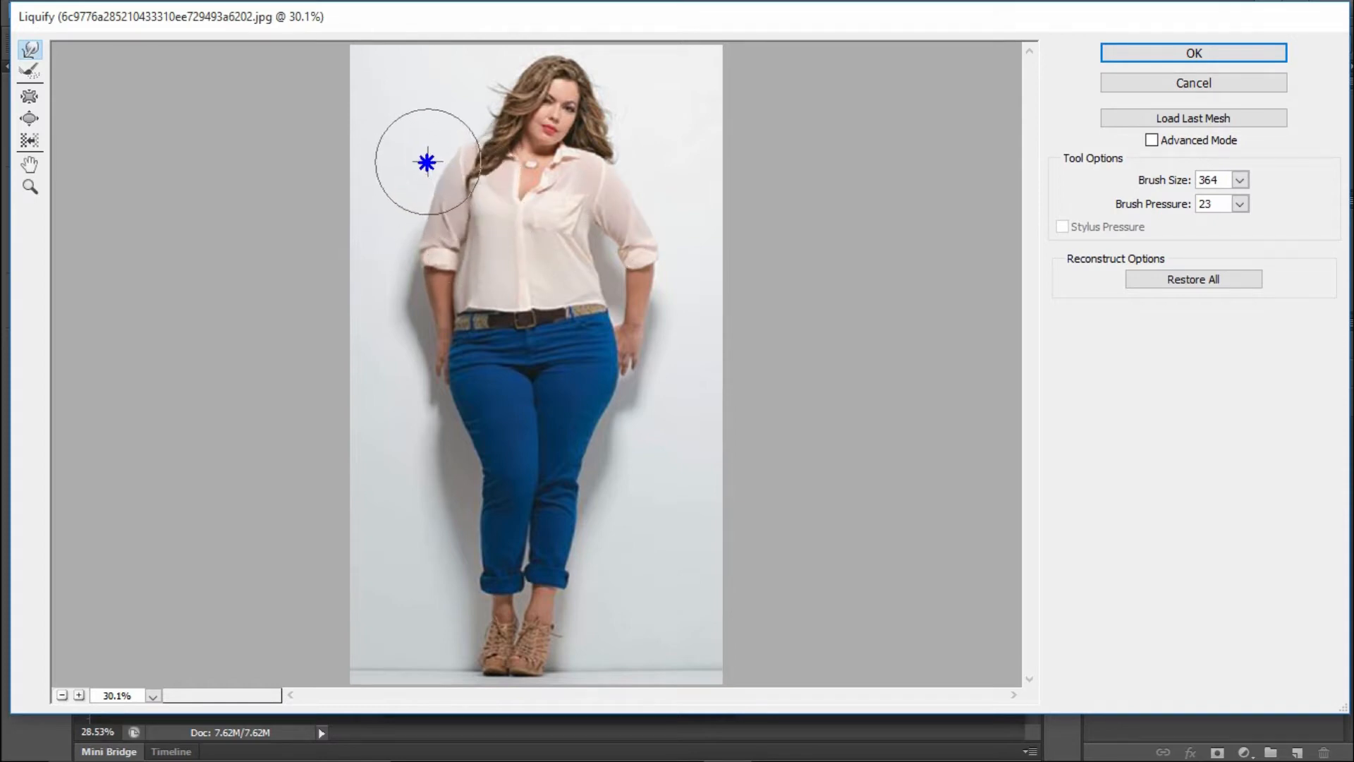
{"action": "left_click_drag", "start_coordinate": [469, 224], "coordinate": [430, 209]}
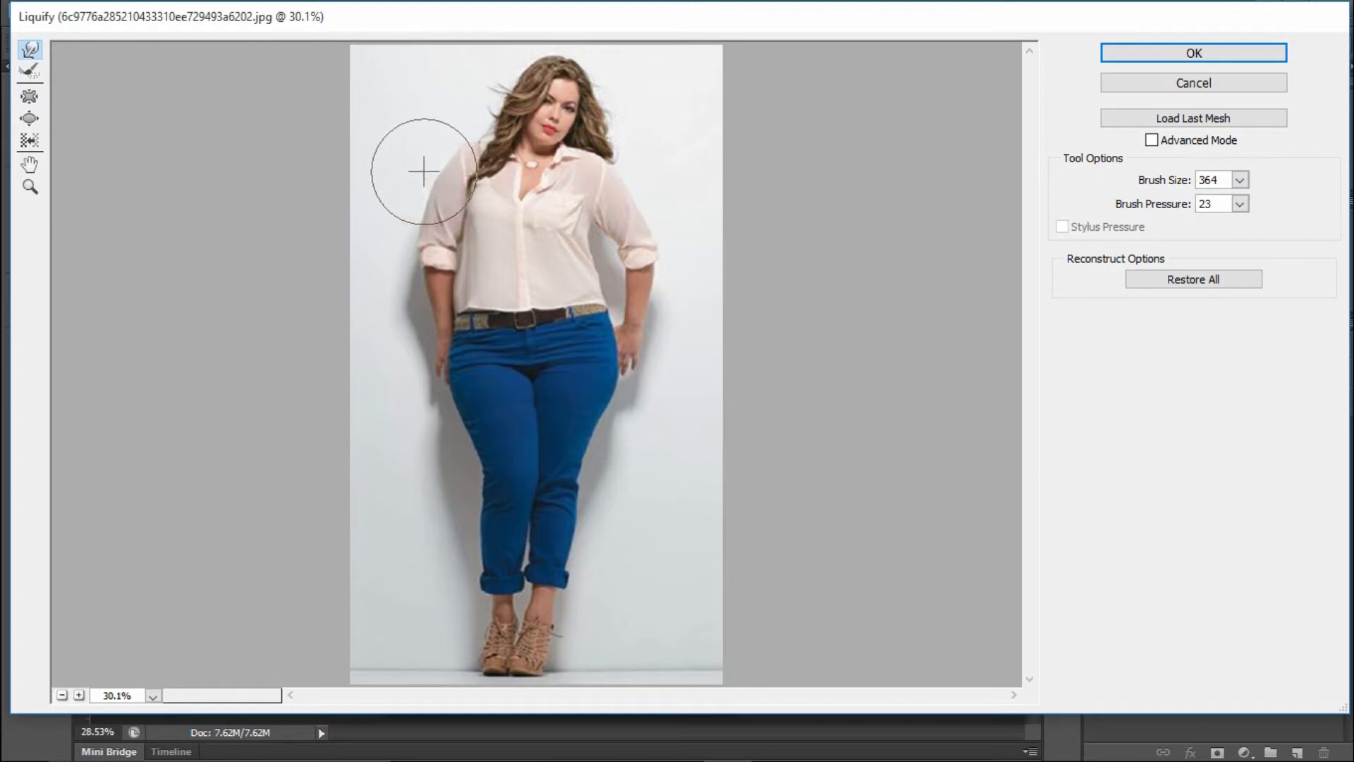
{"action": "left_click_drag", "start_coordinate": [433, 173], "coordinate": [462, 187]}
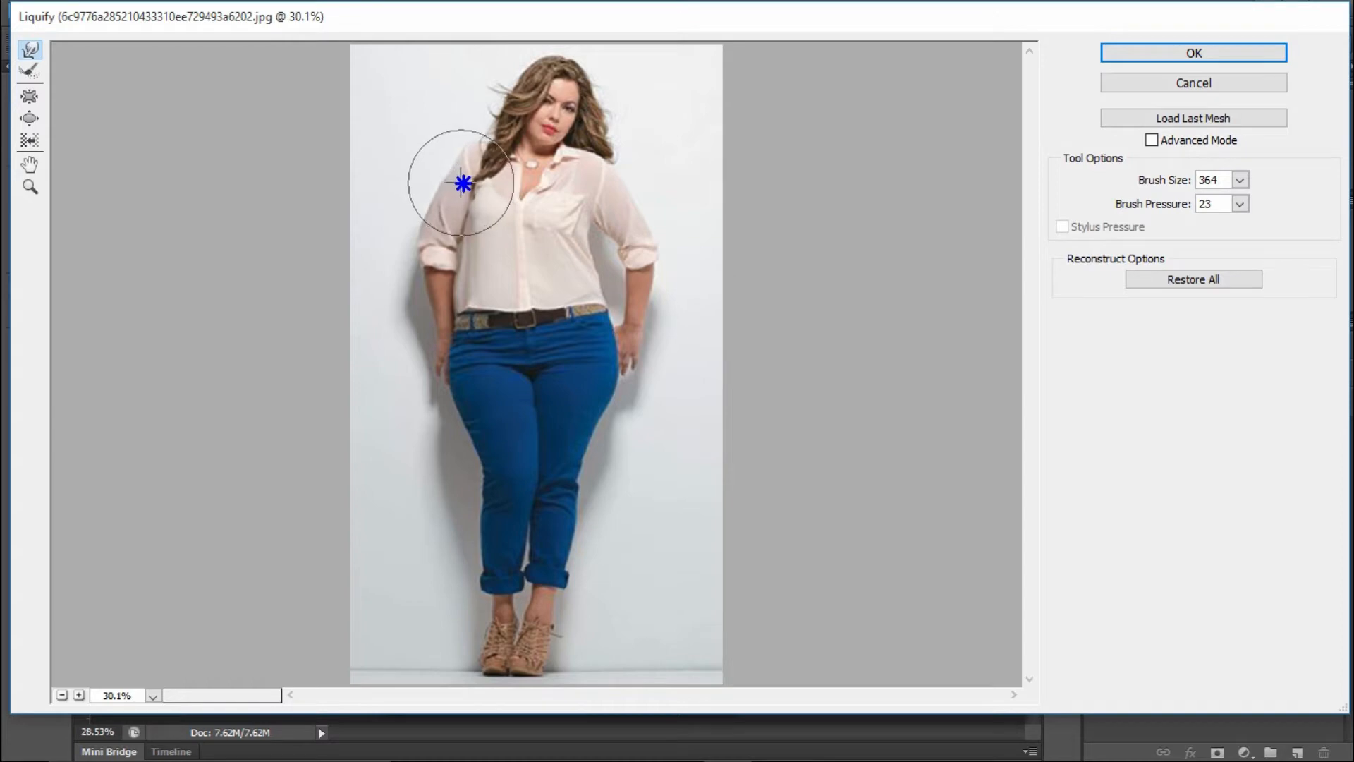
{"action": "left_click_drag", "start_coordinate": [467, 129], "coordinate": [479, 150]}
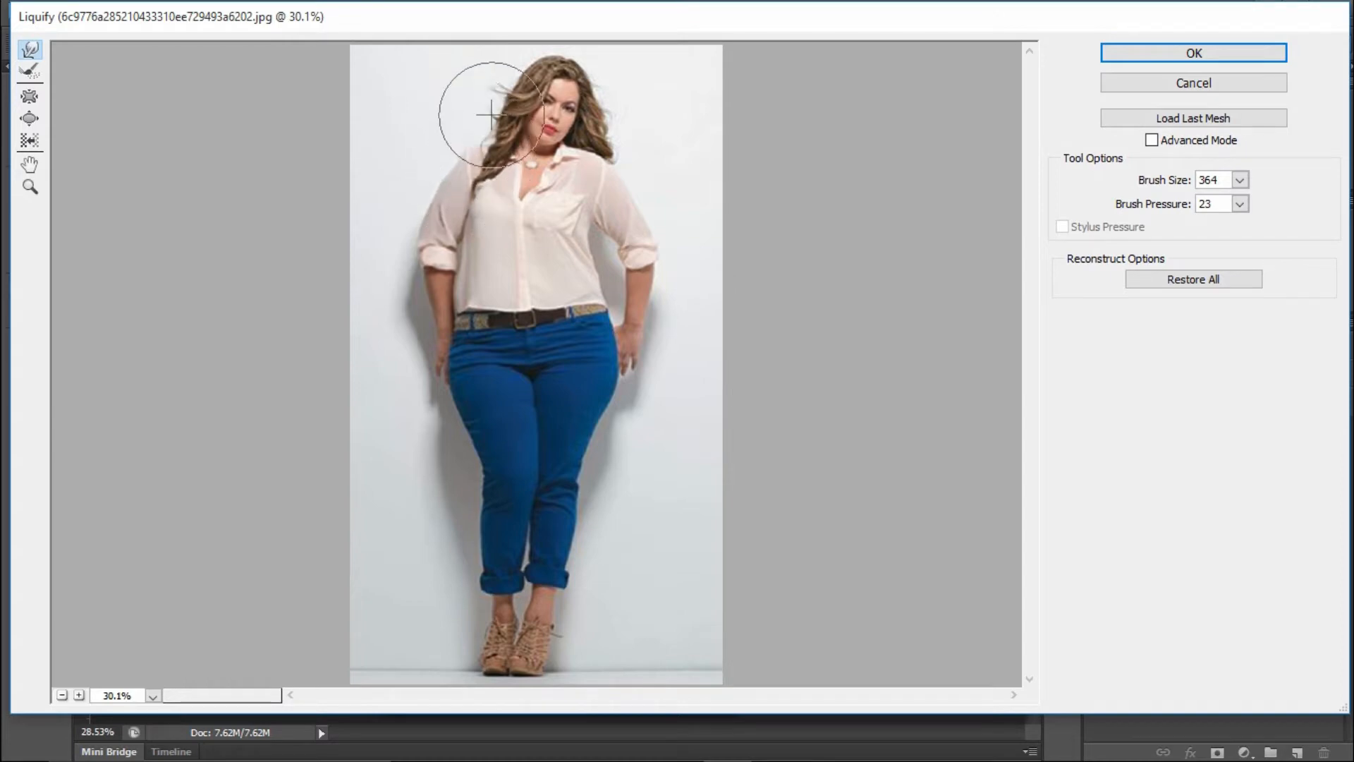
{"action": "left_click_drag", "start_coordinate": [488, 112], "coordinate": [479, 115]}
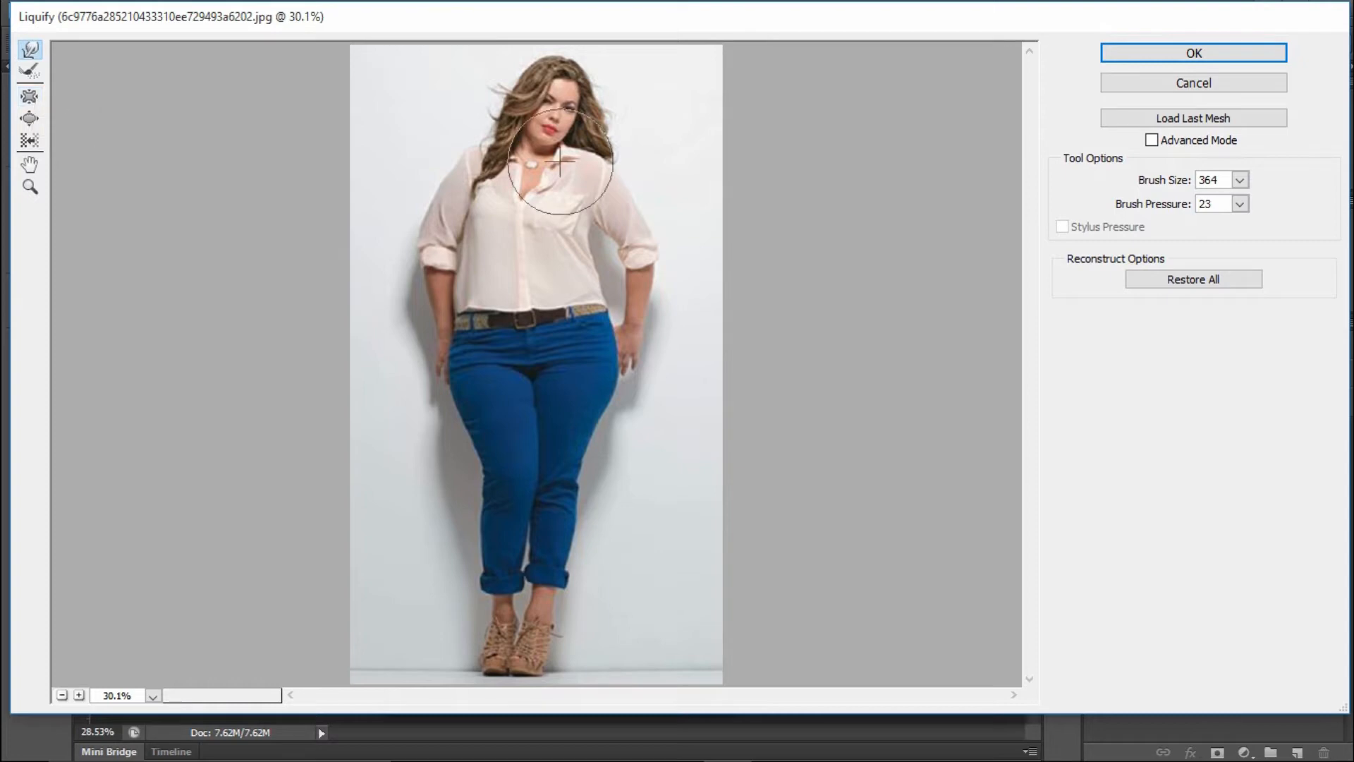
{"action": "left_click_drag", "start_coordinate": [478, 166], "coordinate": [491, 211]}
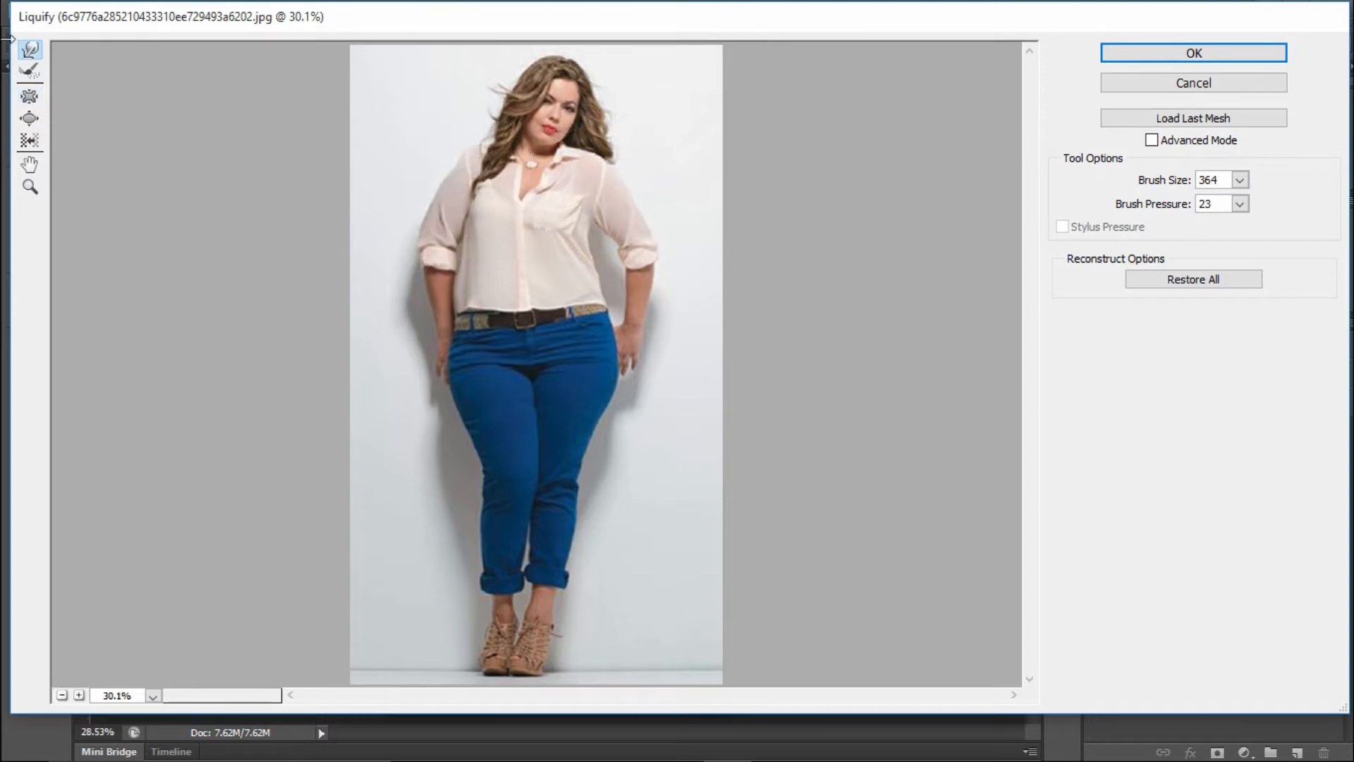
- Try the Pucker tool on the chest of the blouse and undo the last application
{"action": "left_click", "coordinate": [29, 99]}
{"action": "left_click", "coordinate": [481, 211]}
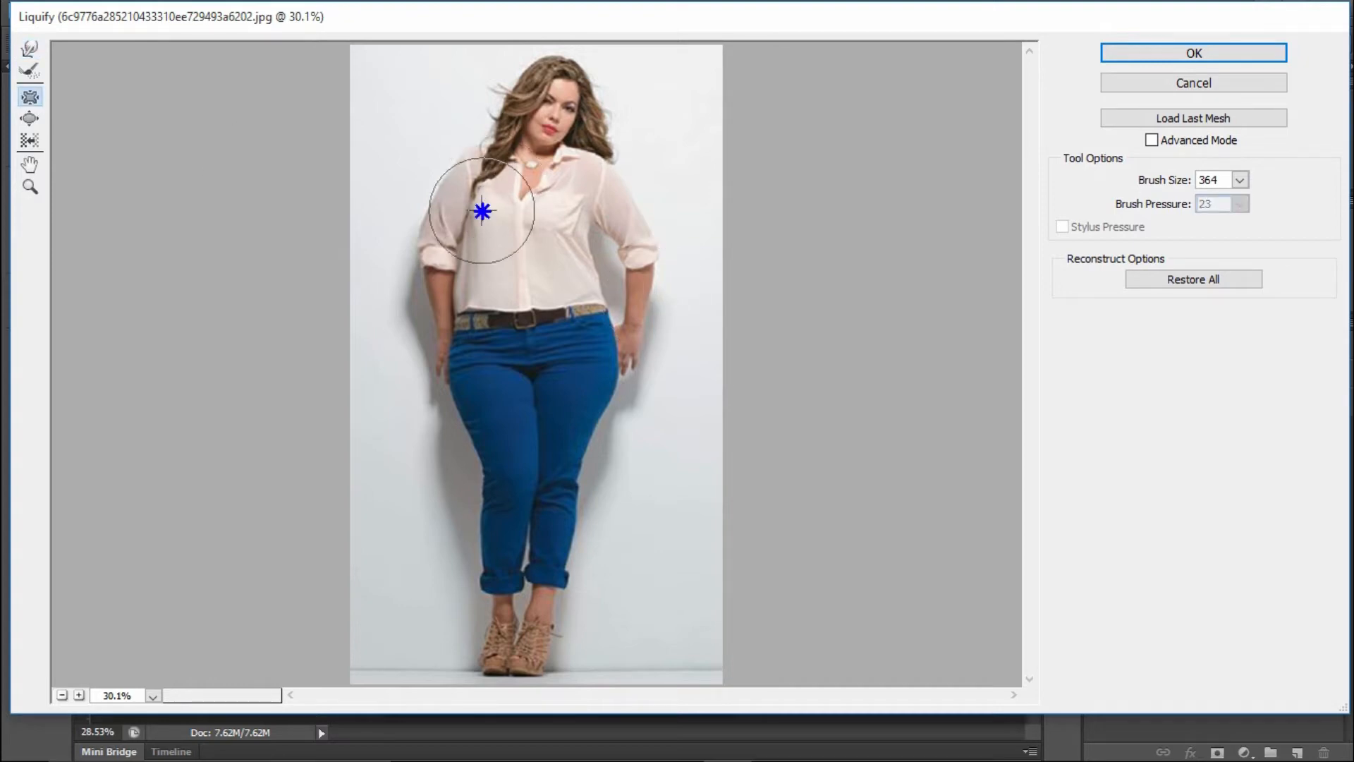
{"action": "left_click", "coordinate": [482, 210]}
{"action": "key", "text": "ctrl+z"}
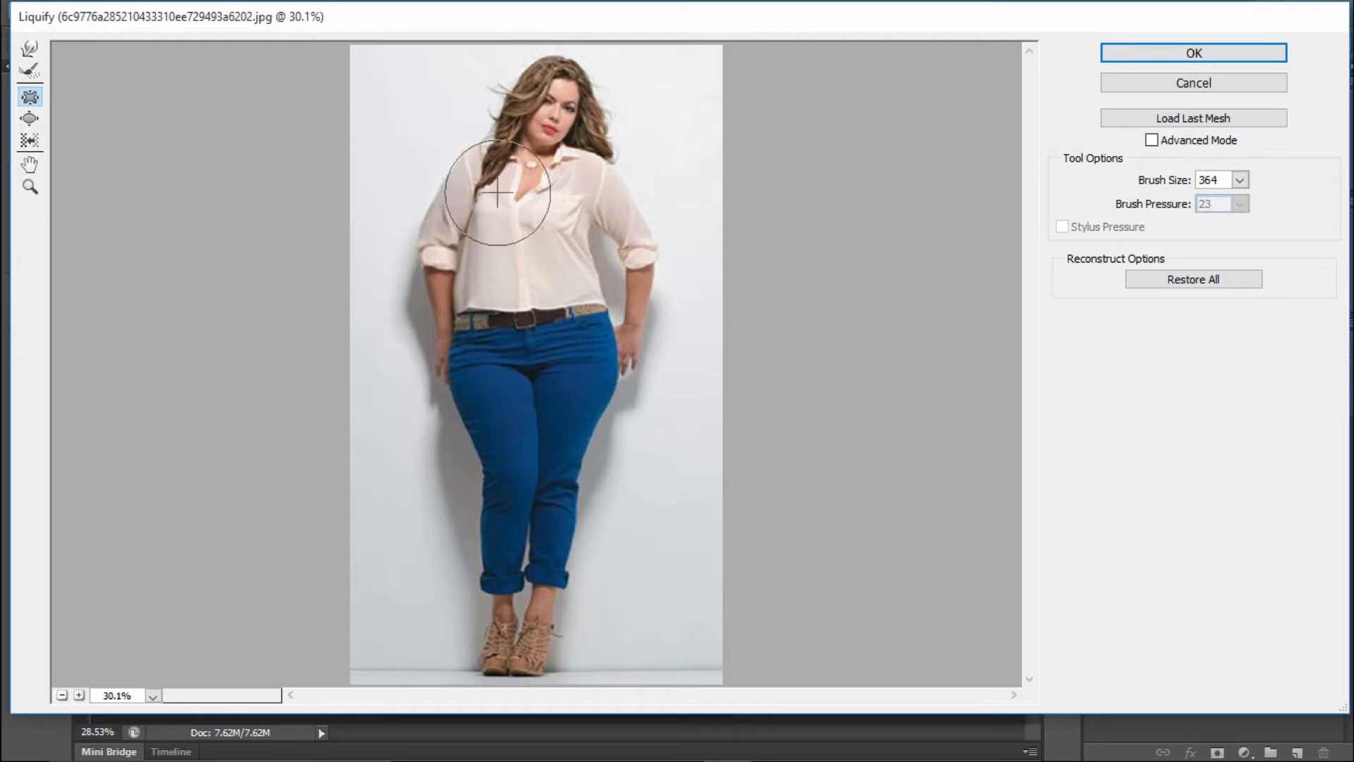
- Enlarge the Pucker brush to 783 and pucker the woman's chest, waist and hips
{"action": "left_click_drag", "start_coordinate": [505, 193], "coordinate": [561, 195]}
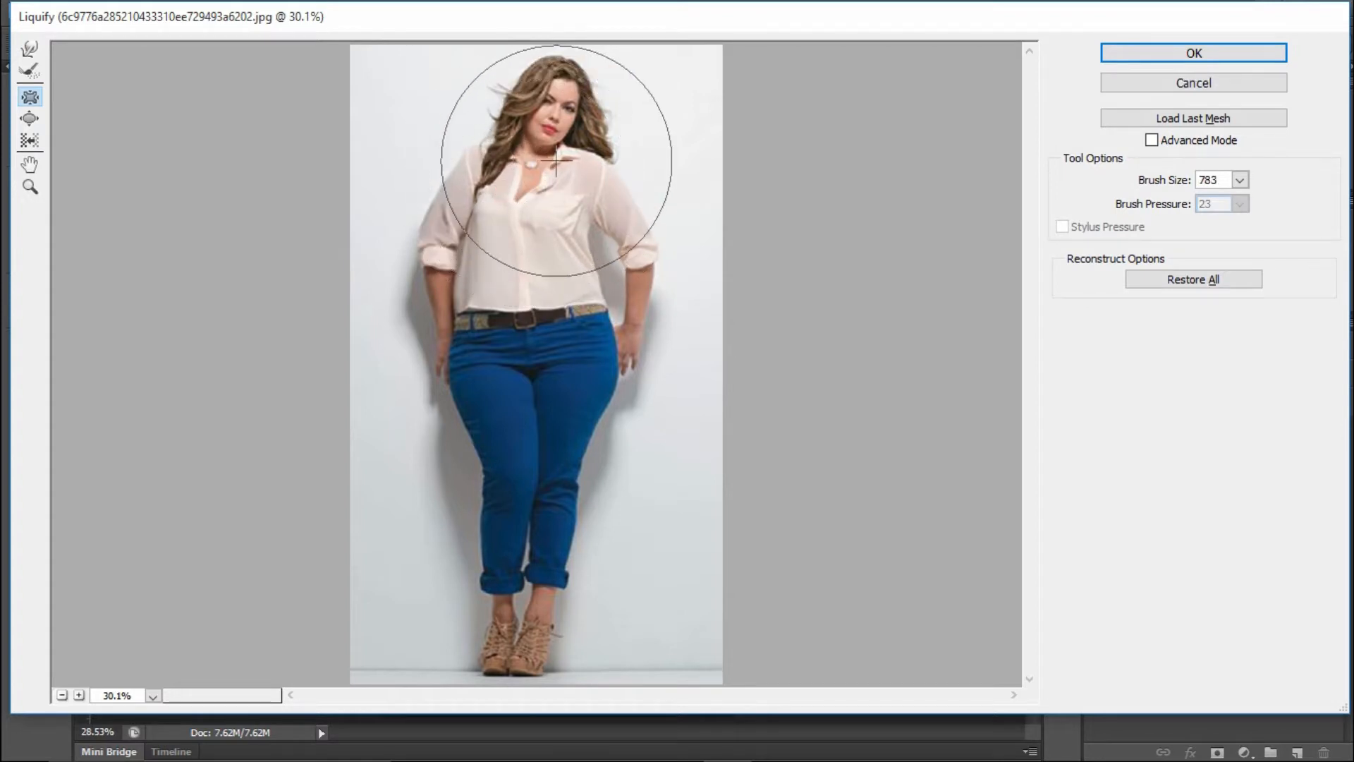
{"action": "left_click", "coordinate": [540, 164]}
{"action": "left_click", "coordinate": [538, 191]}
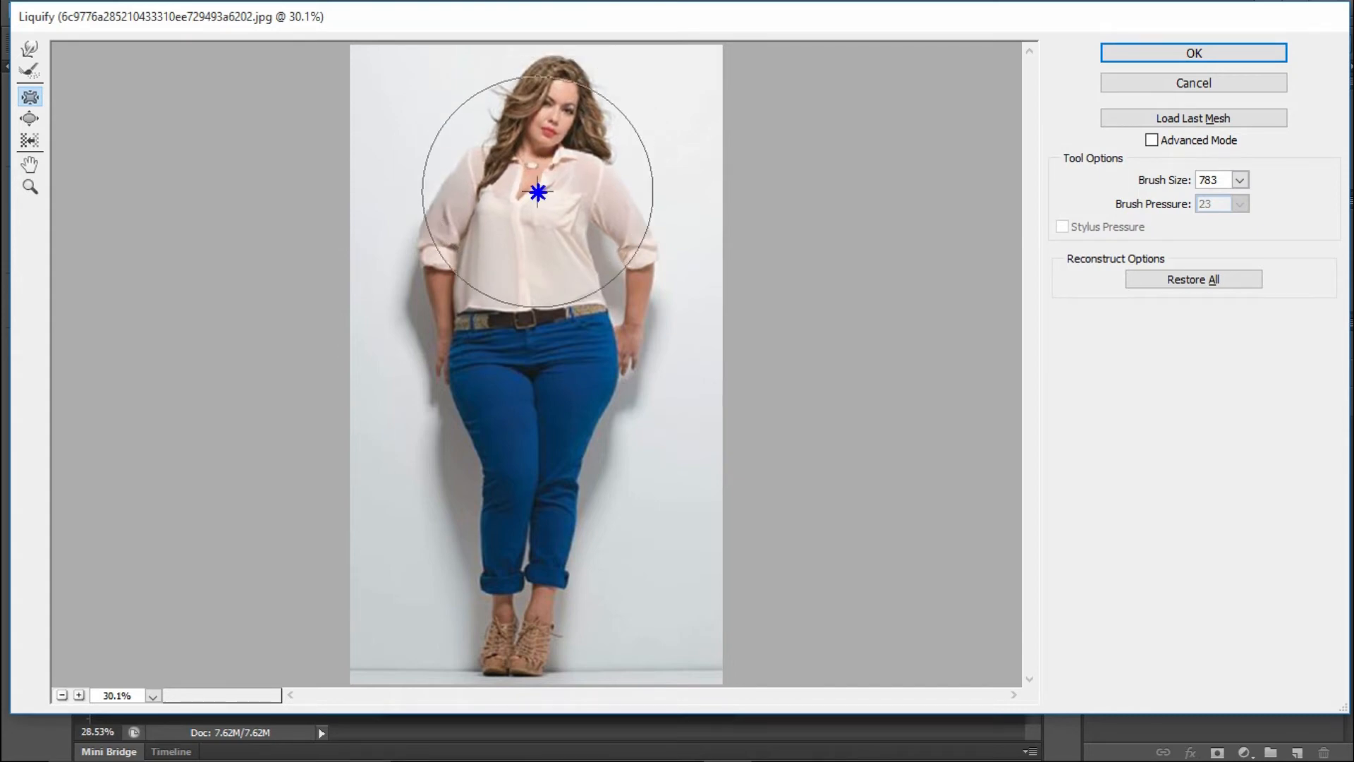
{"action": "left_click", "coordinate": [496, 257]}
{"action": "left_click", "coordinate": [504, 337]}
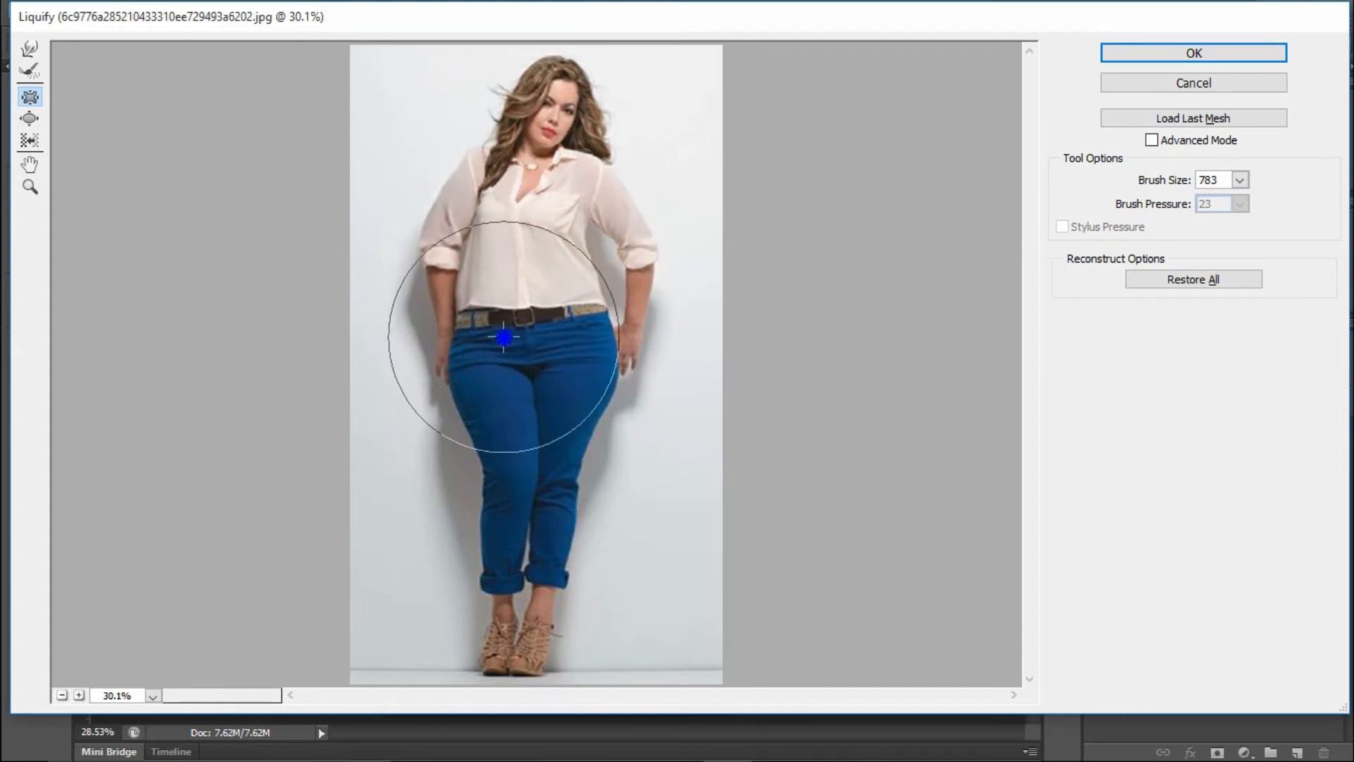
{"action": "left_click", "coordinate": [558, 352]}
{"action": "left_click", "coordinate": [500, 366]}
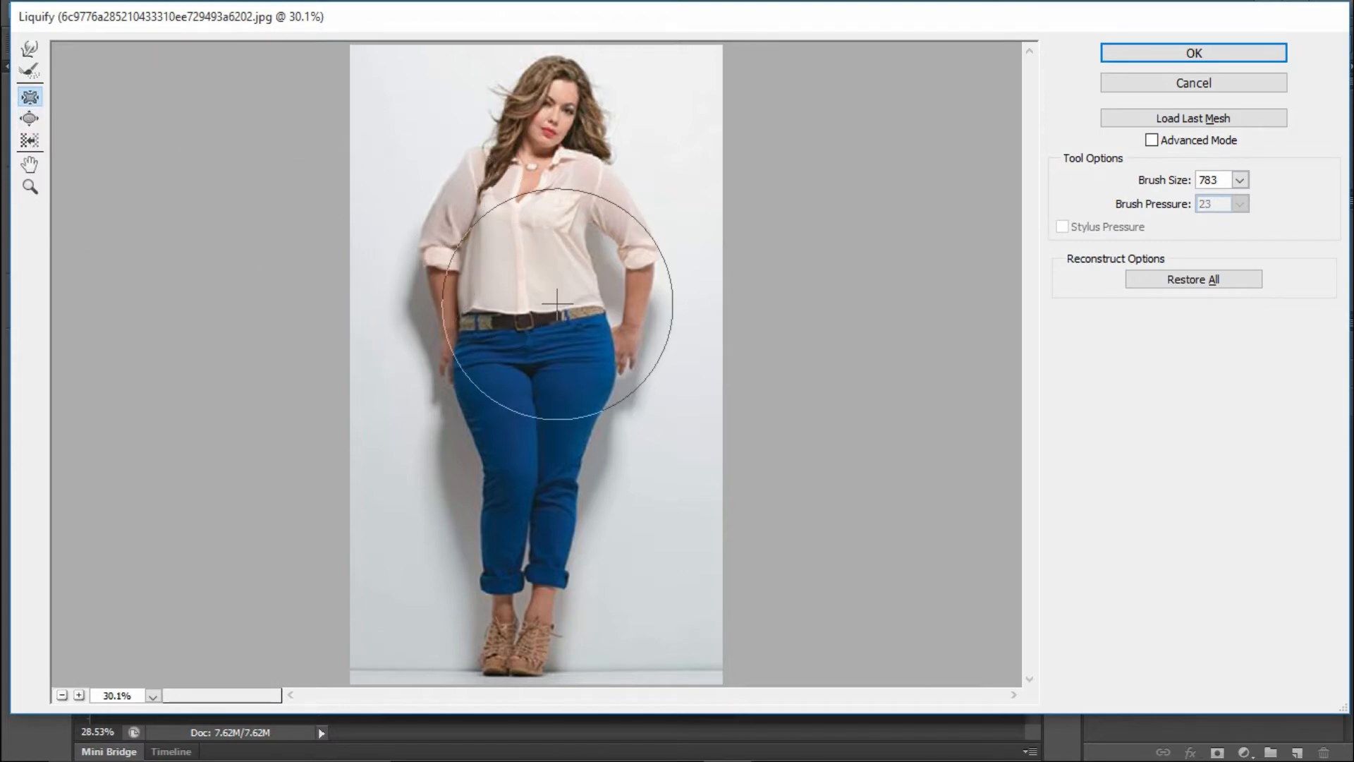
{"action": "left_click", "coordinate": [513, 211]}
- Expand the woman's chest, waist, hips and face with the Bloat tool
{"action": "left_click", "coordinate": [30, 117]}
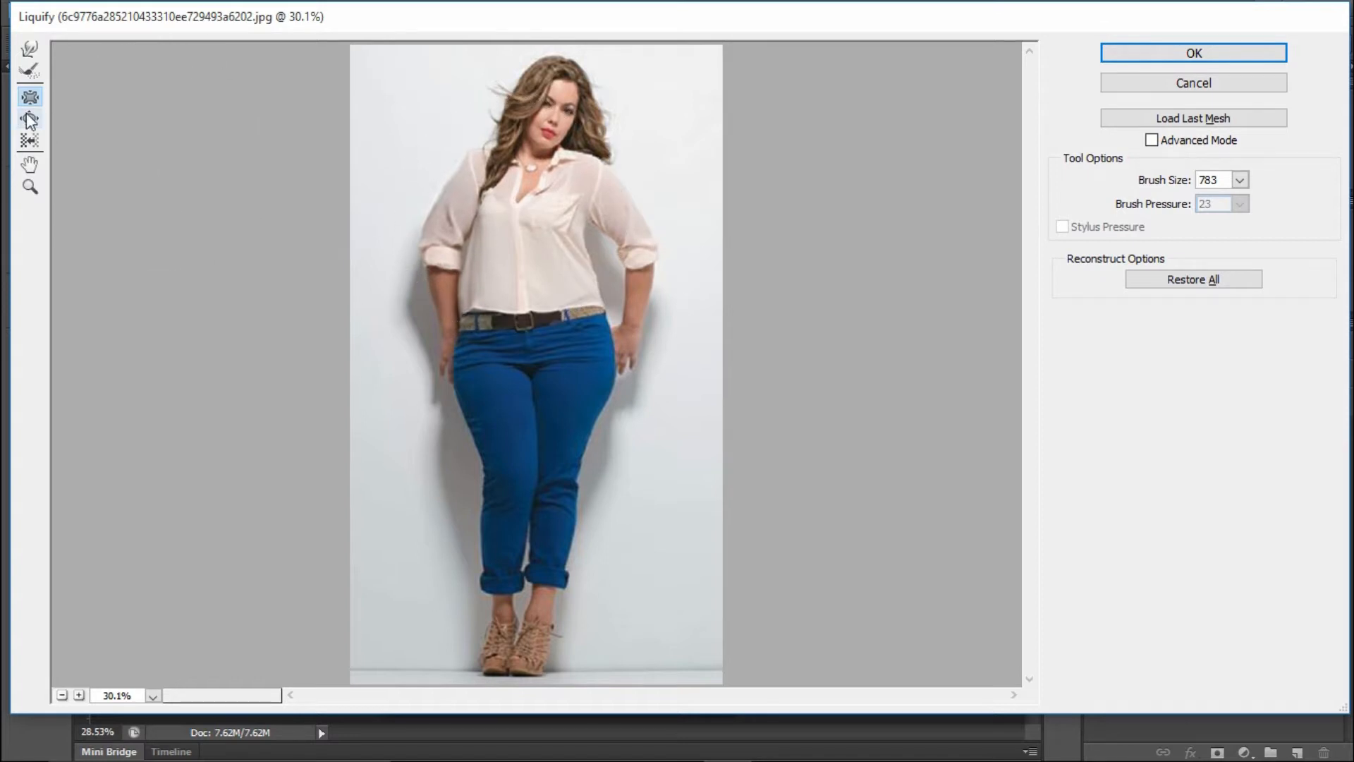
{"action": "left_click", "coordinate": [519, 197]}
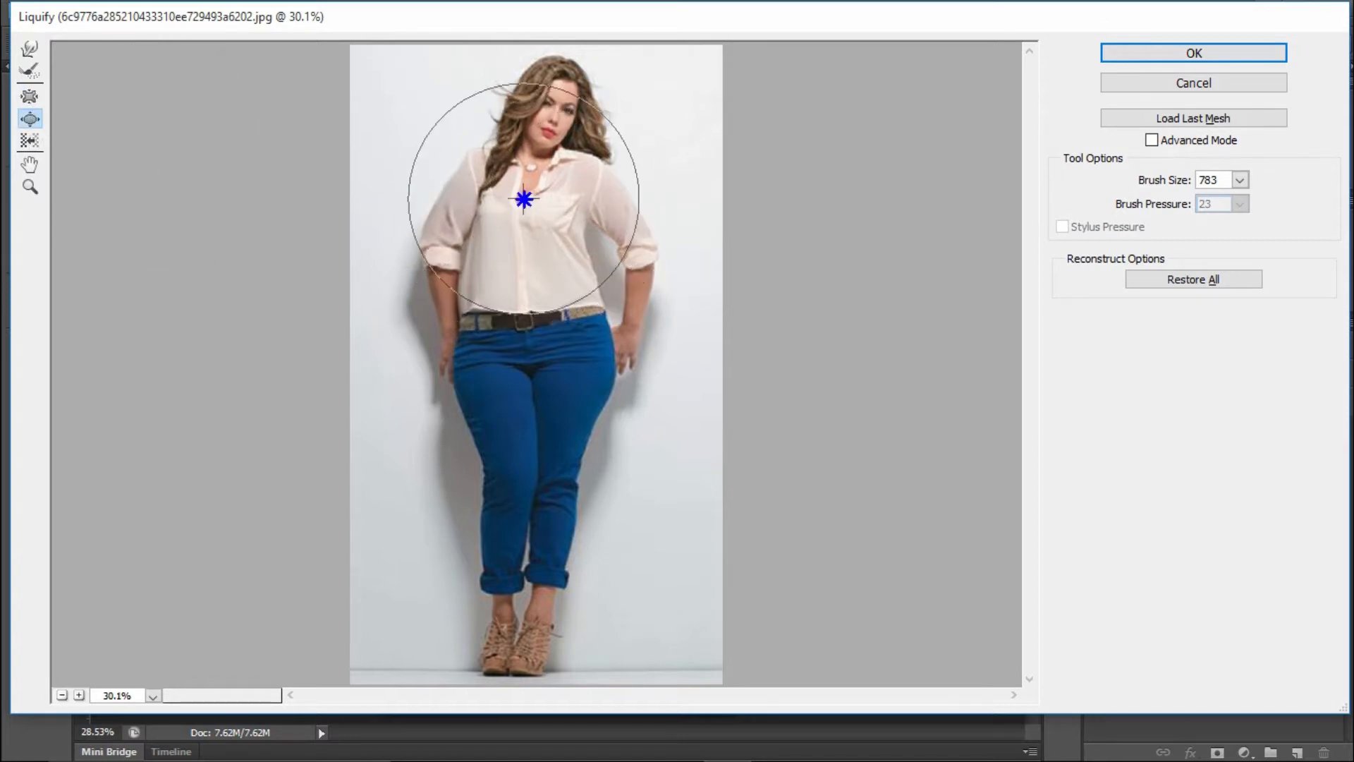
{"action": "left_click", "coordinate": [521, 277]}
{"action": "left_click", "coordinate": [519, 354]}
{"action": "left_click", "coordinate": [522, 365]}
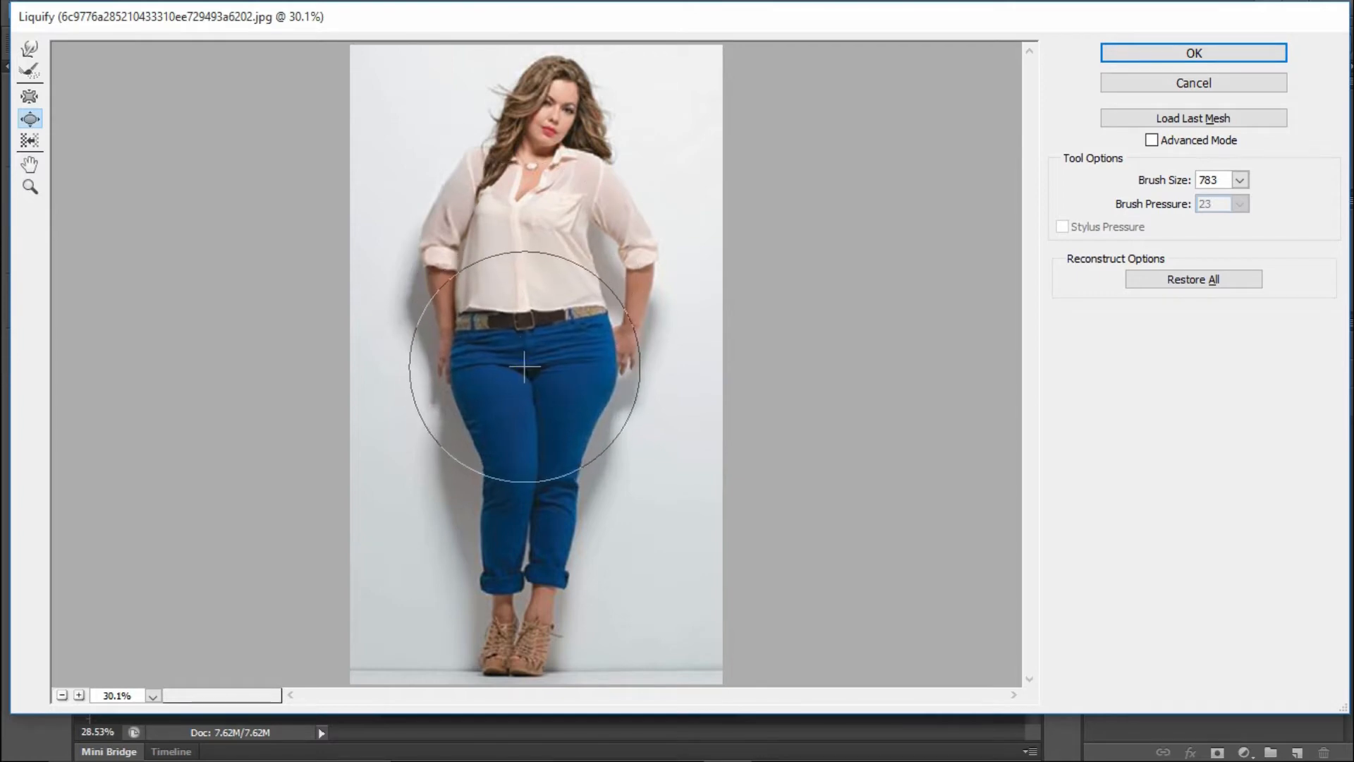
{"action": "left_click", "coordinate": [513, 395]}
{"action": "left_click", "coordinate": [560, 112]}
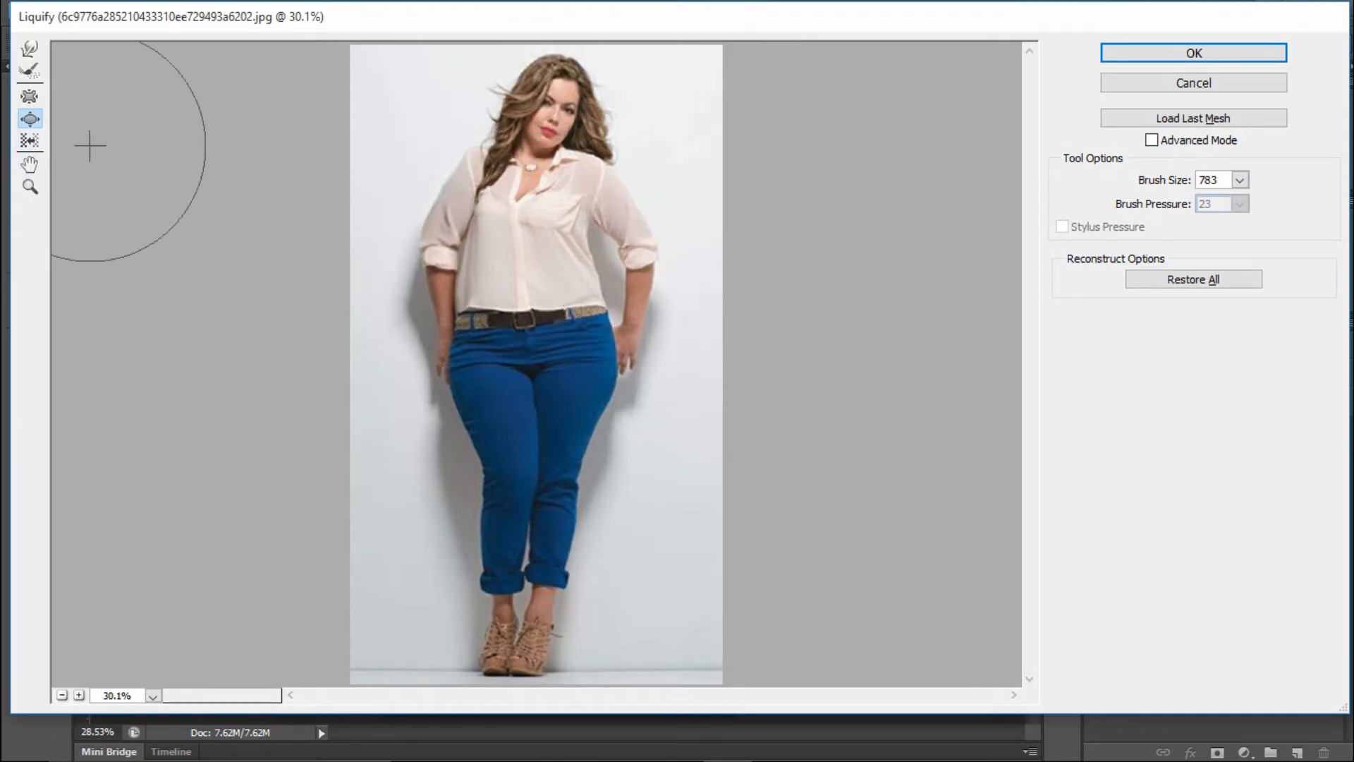
{"action": "left_click_drag", "start_coordinate": [586, 201], "coordinate": [549, 206]}
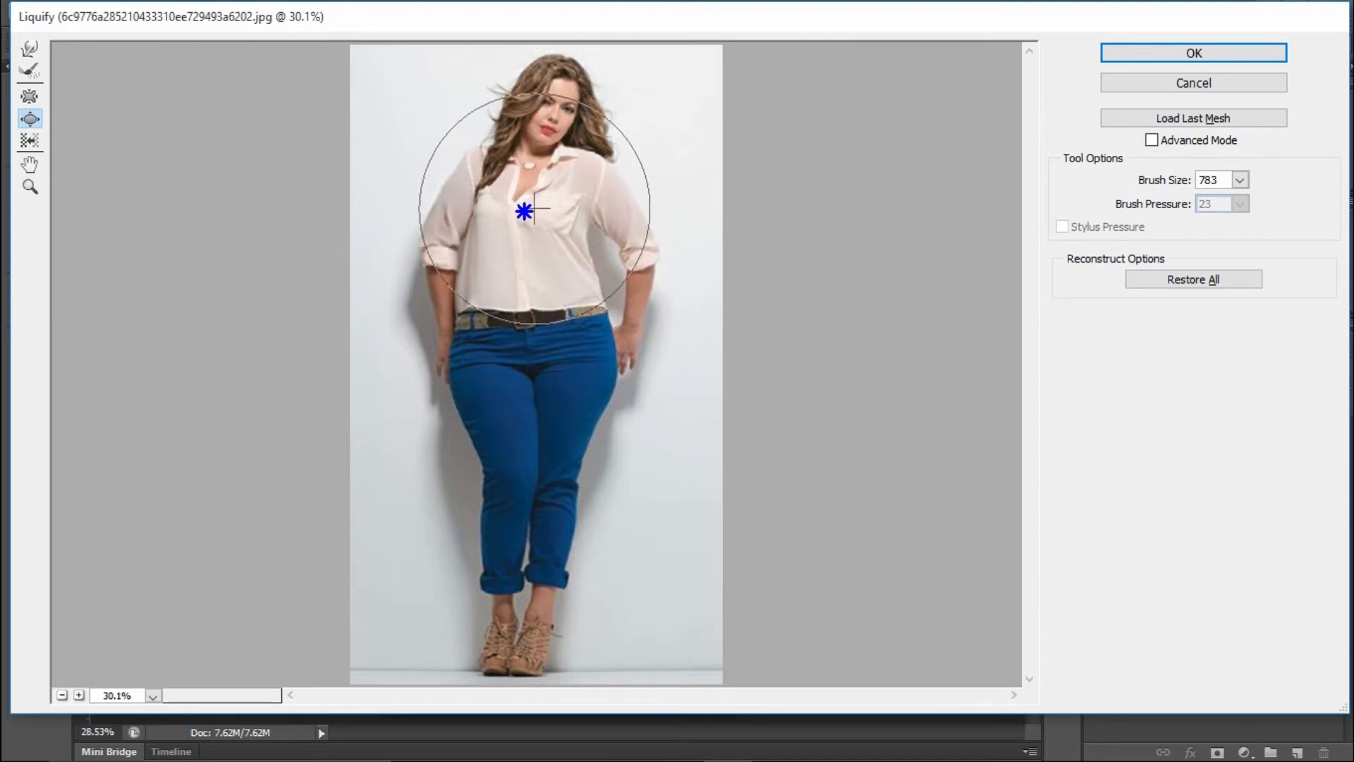
- Shift the woman's chest, waist and hip areas with the Push Left tool
{"action": "left_click", "coordinate": [30, 140]}
{"action": "mouse_move", "coordinate": [562, 194]}
{"action": "left_mouse_down"}
{"action": "mouse_move", "coordinate": [581, 263]}
{"action": "mouse_move", "coordinate": [552, 260]}
{"action": "left_mouse_up"}
{"action": "left_click_drag", "start_coordinate": [601, 326], "coordinate": [565, 326]}
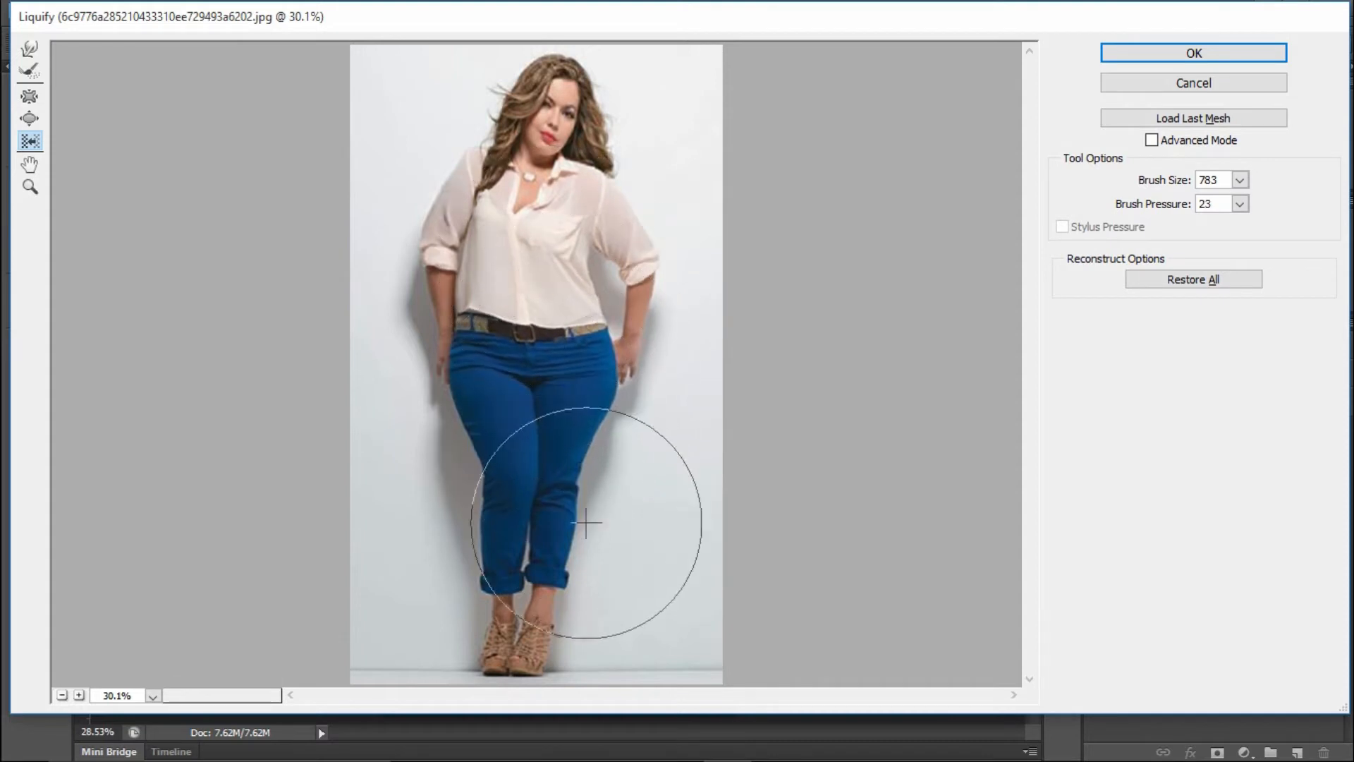
{"action": "mouse_move", "coordinate": [688, 491]}
{"action": "left_mouse_down"}
{"action": "mouse_move", "coordinate": [629, 485]}
{"action": "mouse_move", "coordinate": [610, 439]}
{"action": "mouse_move", "coordinate": [582, 434]}
{"action": "mouse_move", "coordinate": [499, 466]}
{"action": "mouse_move", "coordinate": [456, 452]}
{"action": "mouse_move", "coordinate": [481, 438]}
{"action": "mouse_move", "coordinate": [426, 398]}
{"action": "mouse_move", "coordinate": [450, 365]}
{"action": "mouse_move", "coordinate": [443, 376]}
{"action": "mouse_move", "coordinate": [461, 265]}
{"action": "mouse_move", "coordinate": [489, 263]}
{"action": "left_mouse_up"}
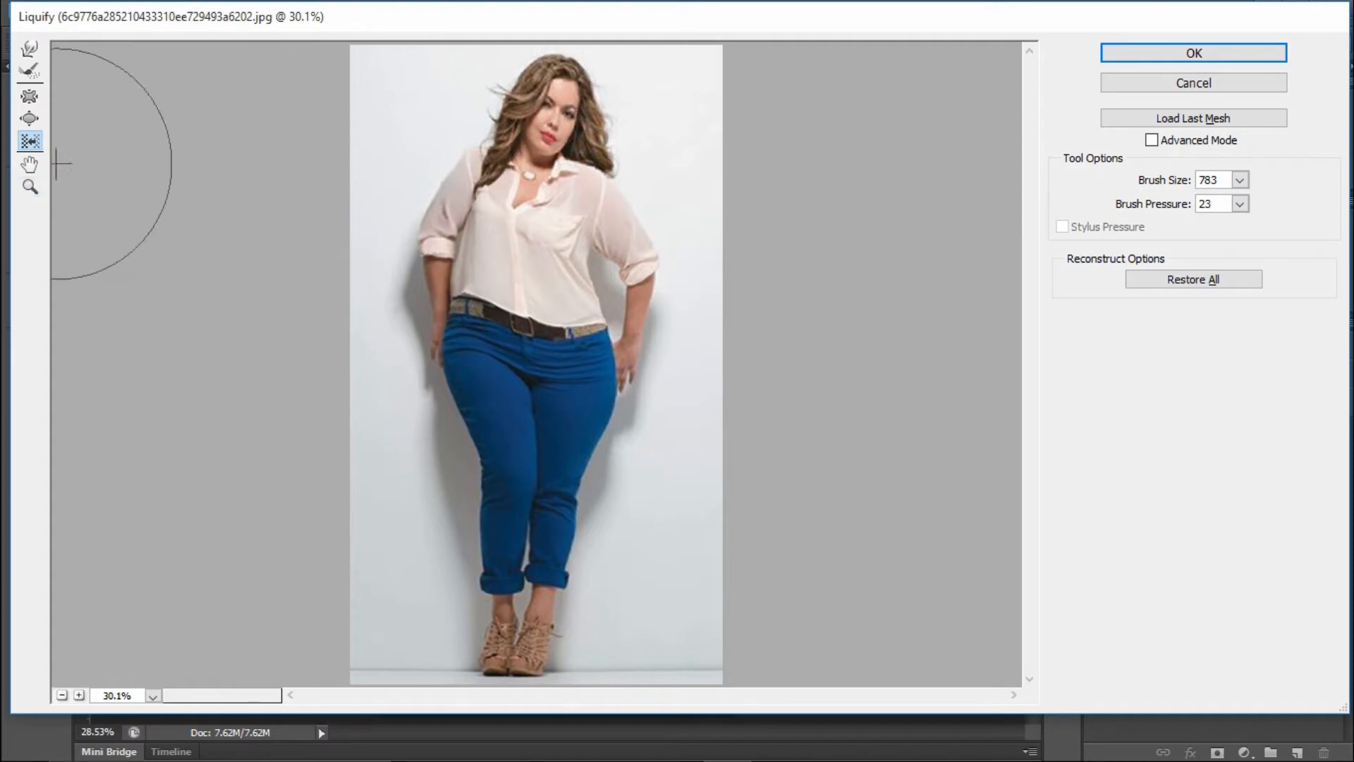
- Examine the reshaped torso and legs at 50% zoom, panning across them, and return to 33.3%
{"action": "left_click", "coordinate": [32, 166]}
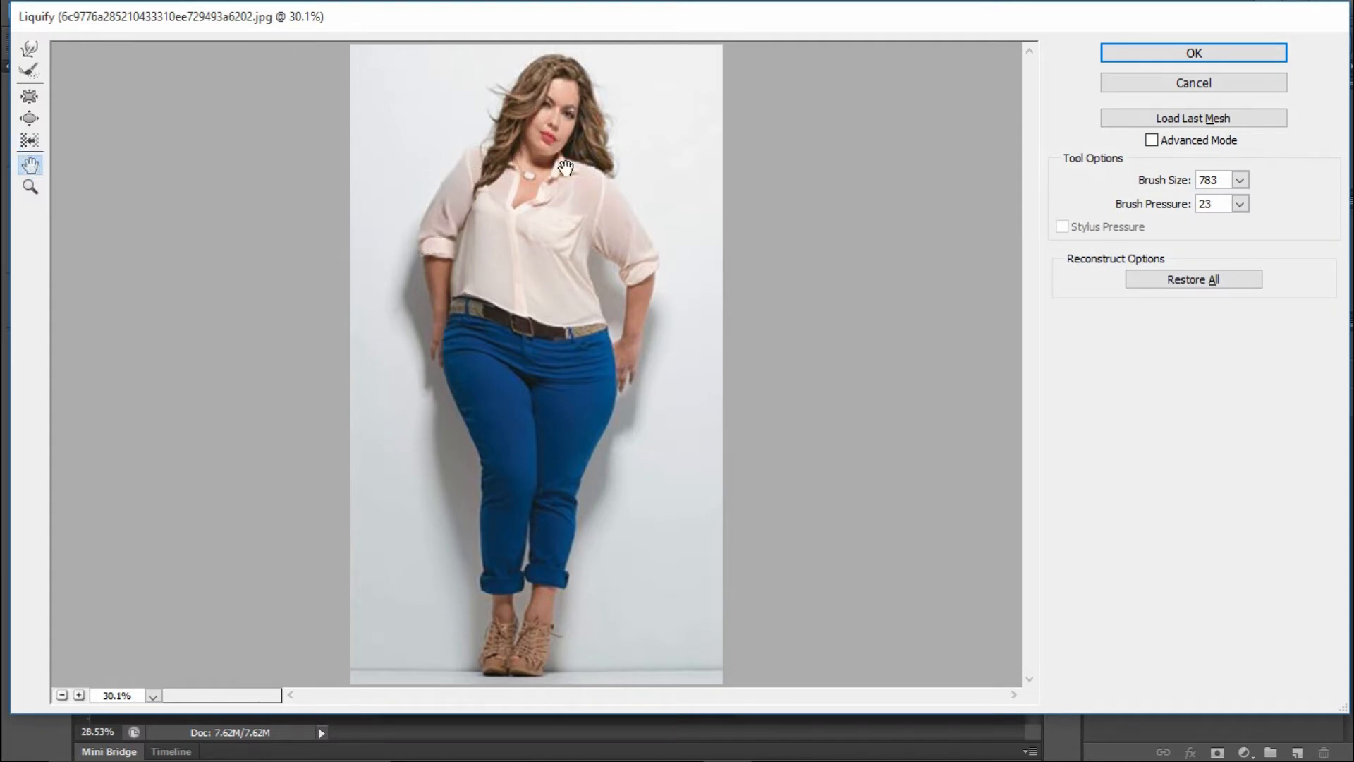
{"action": "left_click", "coordinate": [496, 250]}
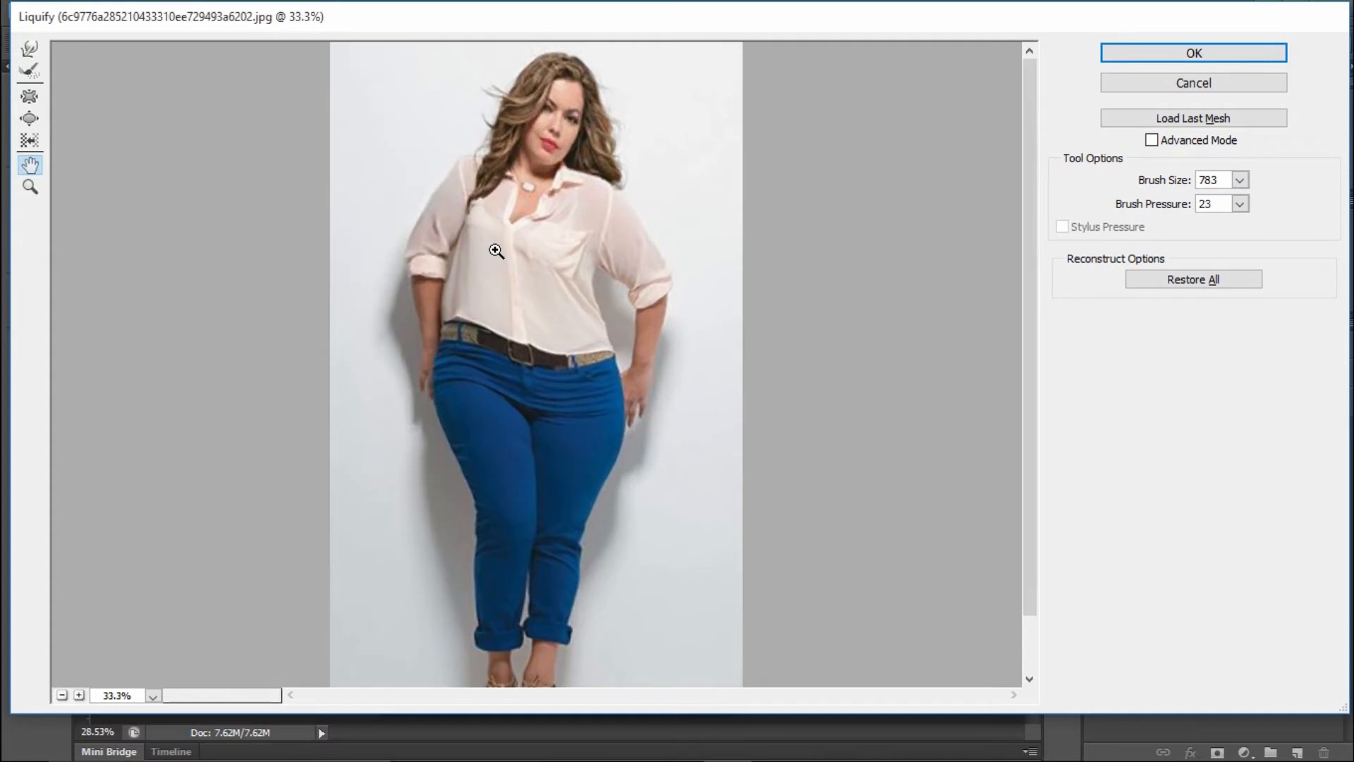
{"action": "left_click_drag", "start_coordinate": [536, 347], "coordinate": [437, 151]}
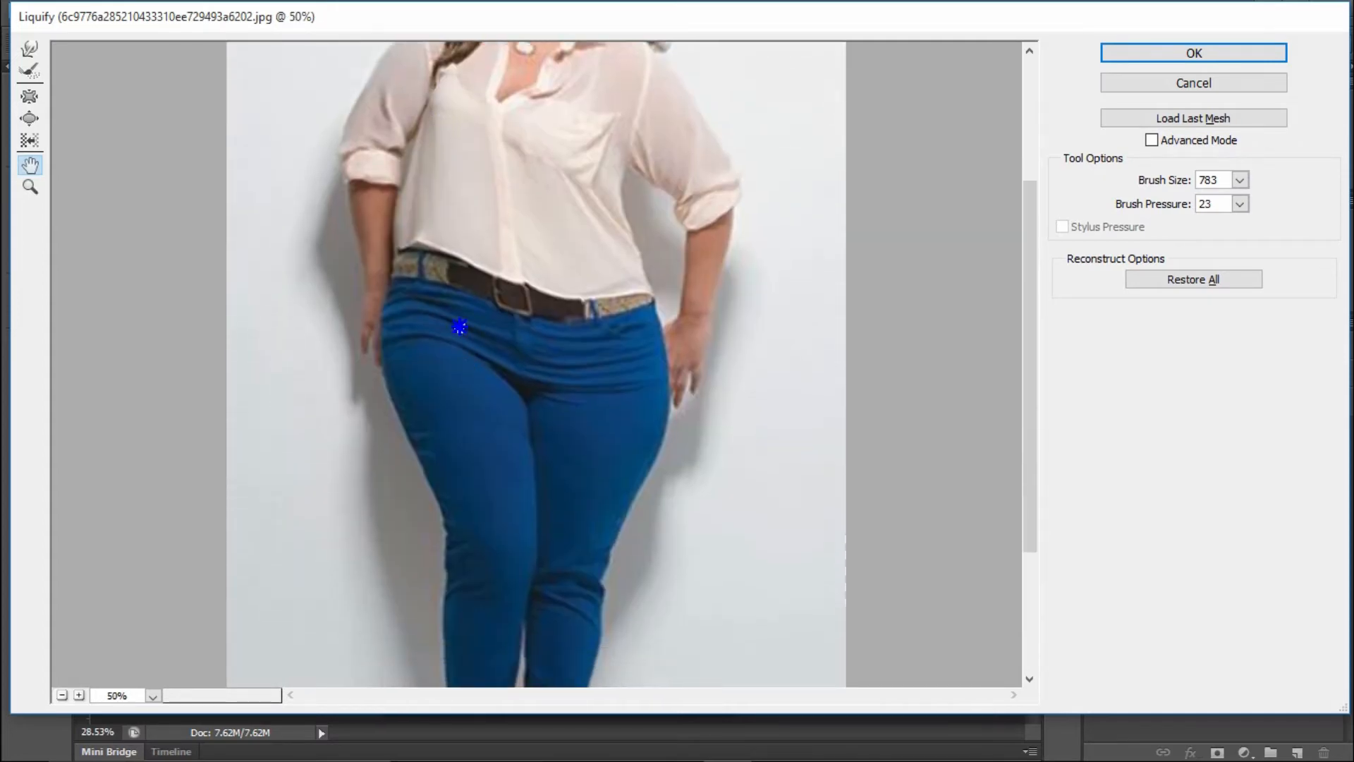
{"action": "left_click_drag", "start_coordinate": [454, 377], "coordinate": [461, 274]}
{"action": "mouse_move", "coordinate": [515, 384]}
{"action": "left_mouse_down"}
{"action": "mouse_move", "coordinate": [541, 251]}
{"action": "mouse_move", "coordinate": [526, 353]}
{"action": "left_mouse_up"}
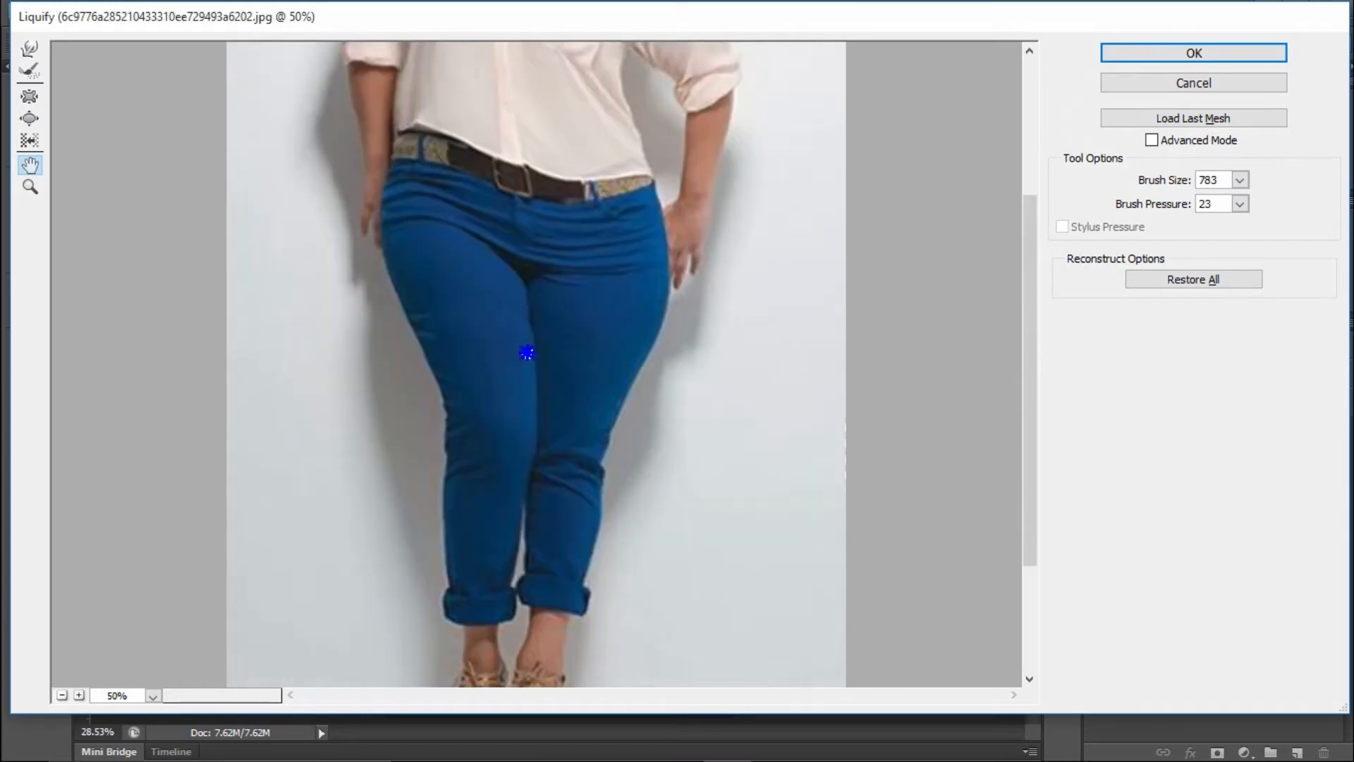
{"action": "left_click_drag", "start_coordinate": [423, 180], "coordinate": [412, 372]}
{"action": "left_click", "coordinate": [30, 187]}
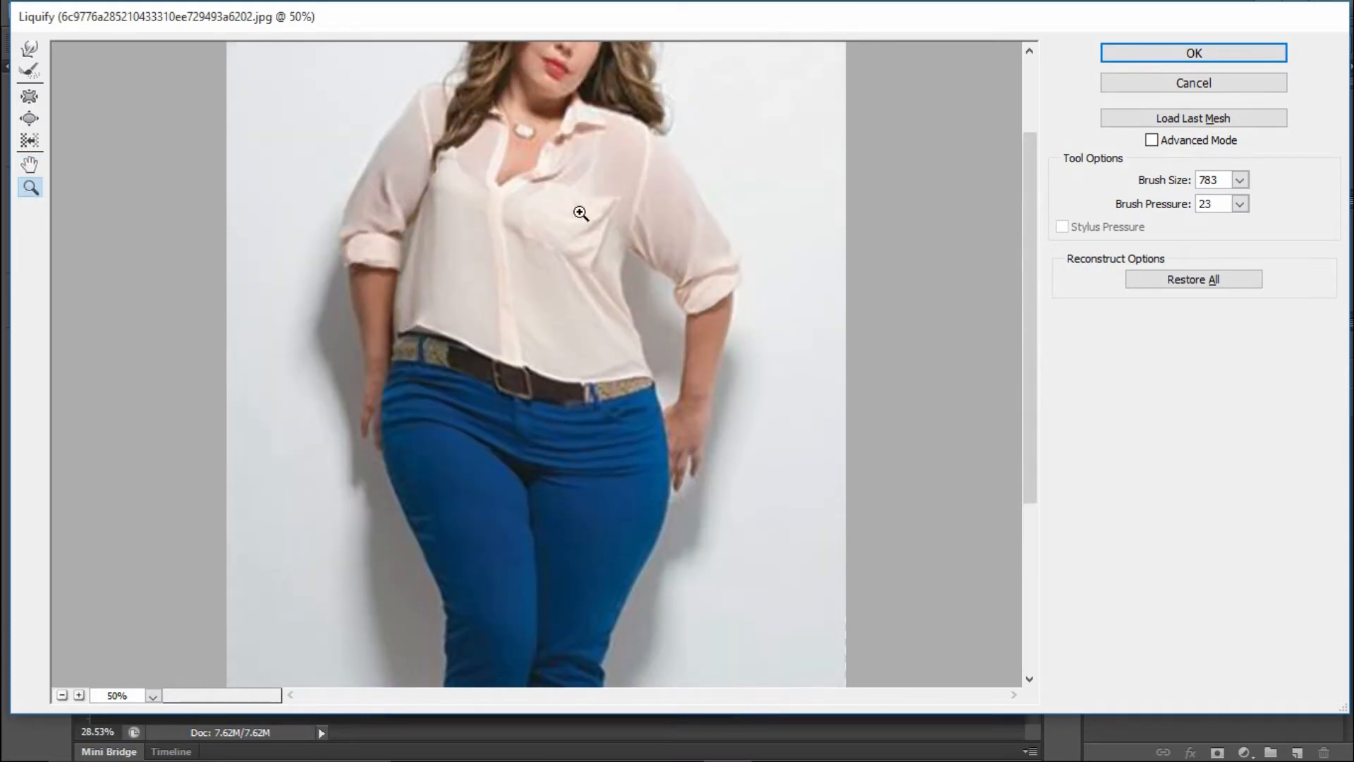
{"action": "left_click", "coordinate": [518, 229], "text": "alt"}
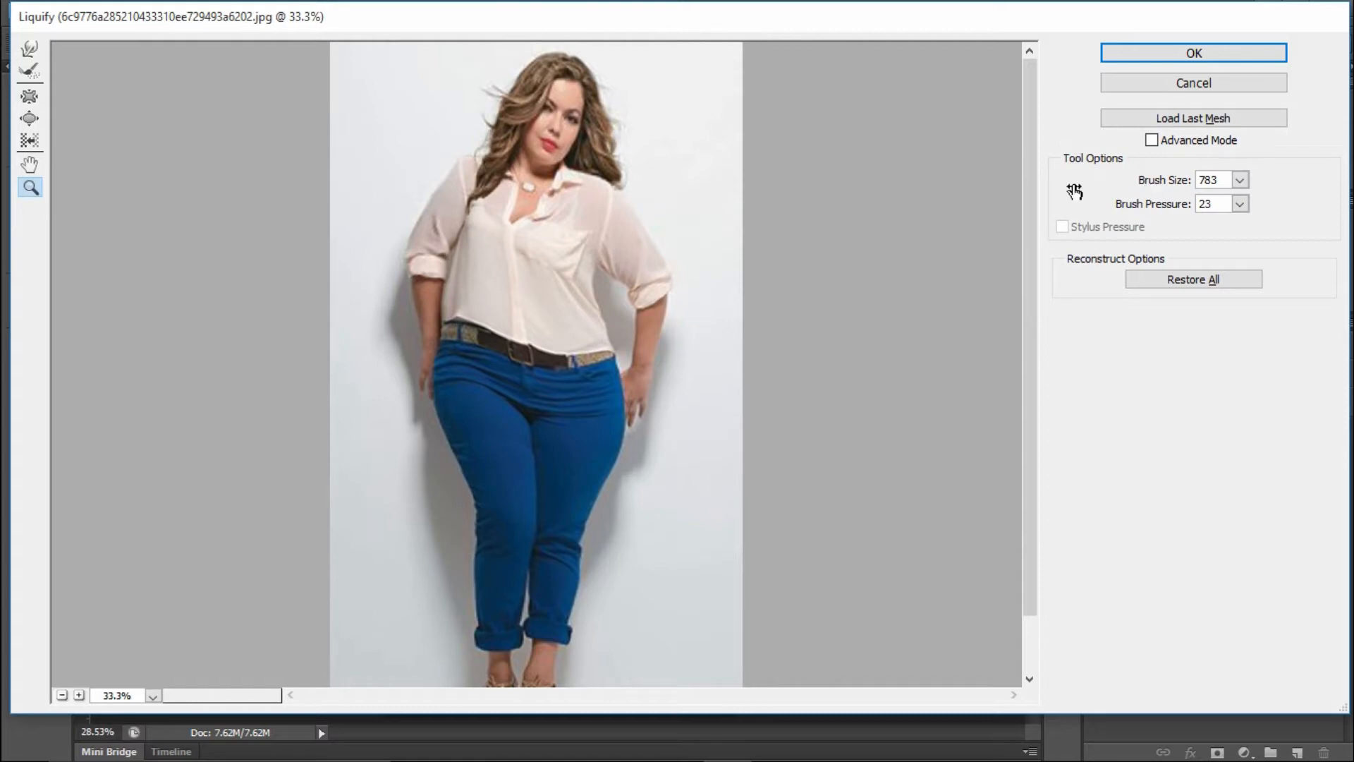
- Switch to the Forward Warp tool and set its brush size to 199 and brush pressure to 100
{"action": "left_click", "coordinate": [29, 48]}
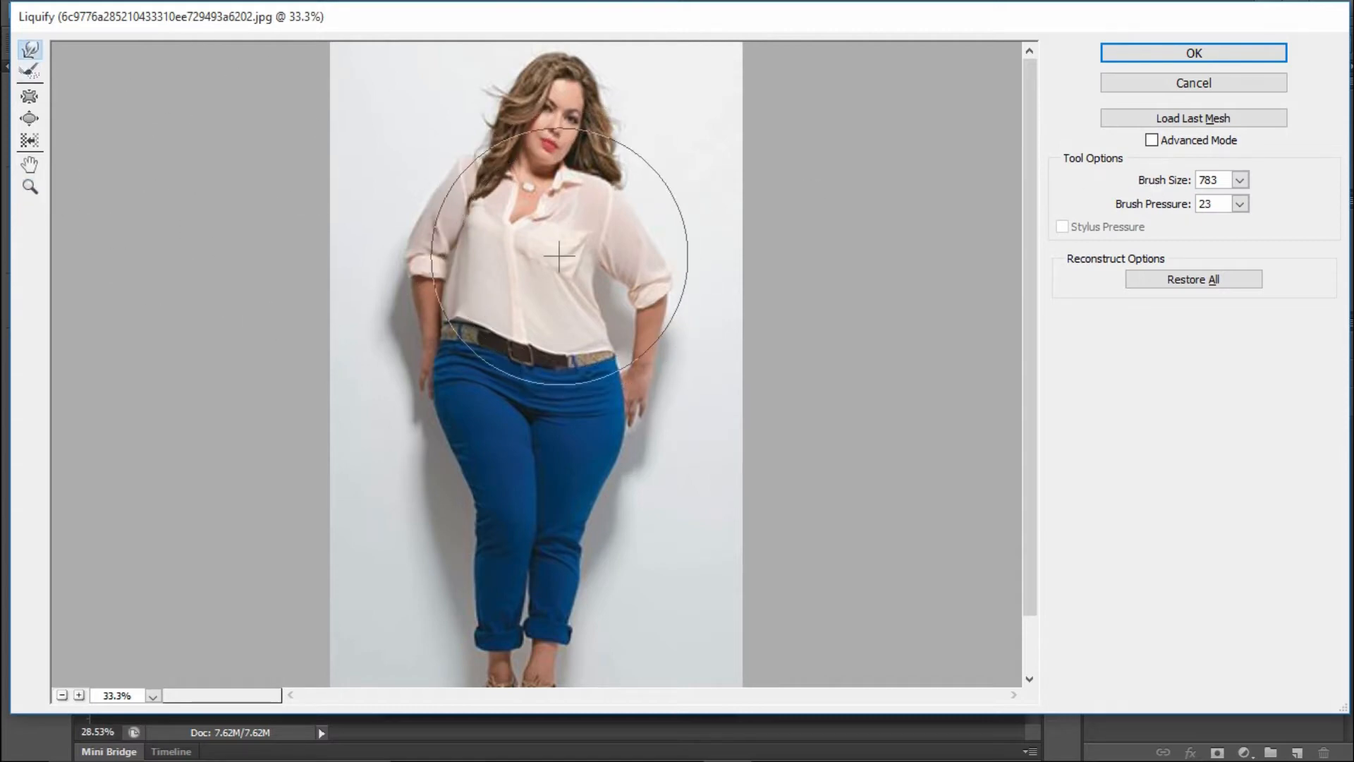
{"action": "left_click", "coordinate": [1239, 182]}
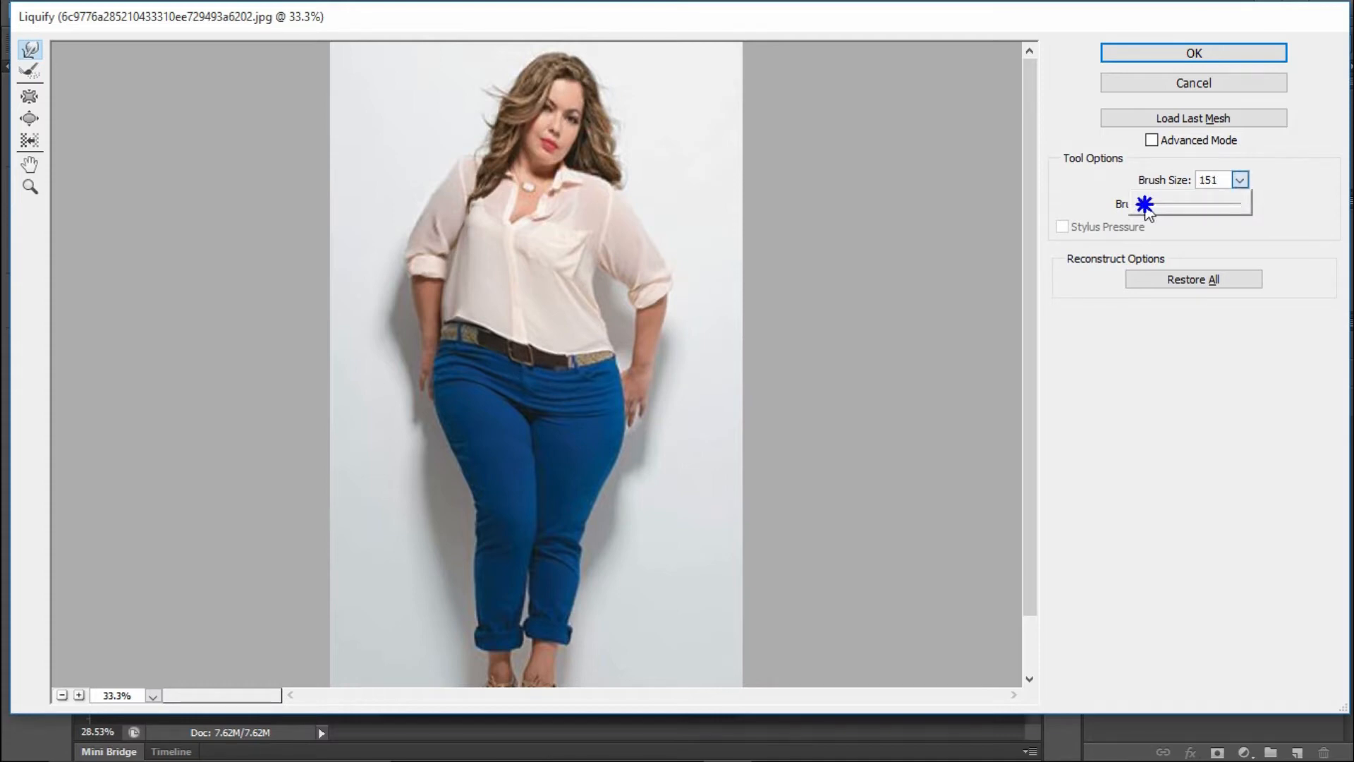
{"action": "left_click_drag", "start_coordinate": [1149, 210], "coordinate": [1209, 210]}
{"action": "left_click_drag", "start_coordinate": [1174, 212], "coordinate": [1150, 210]}
{"action": "left_click", "coordinate": [1294, 170]}
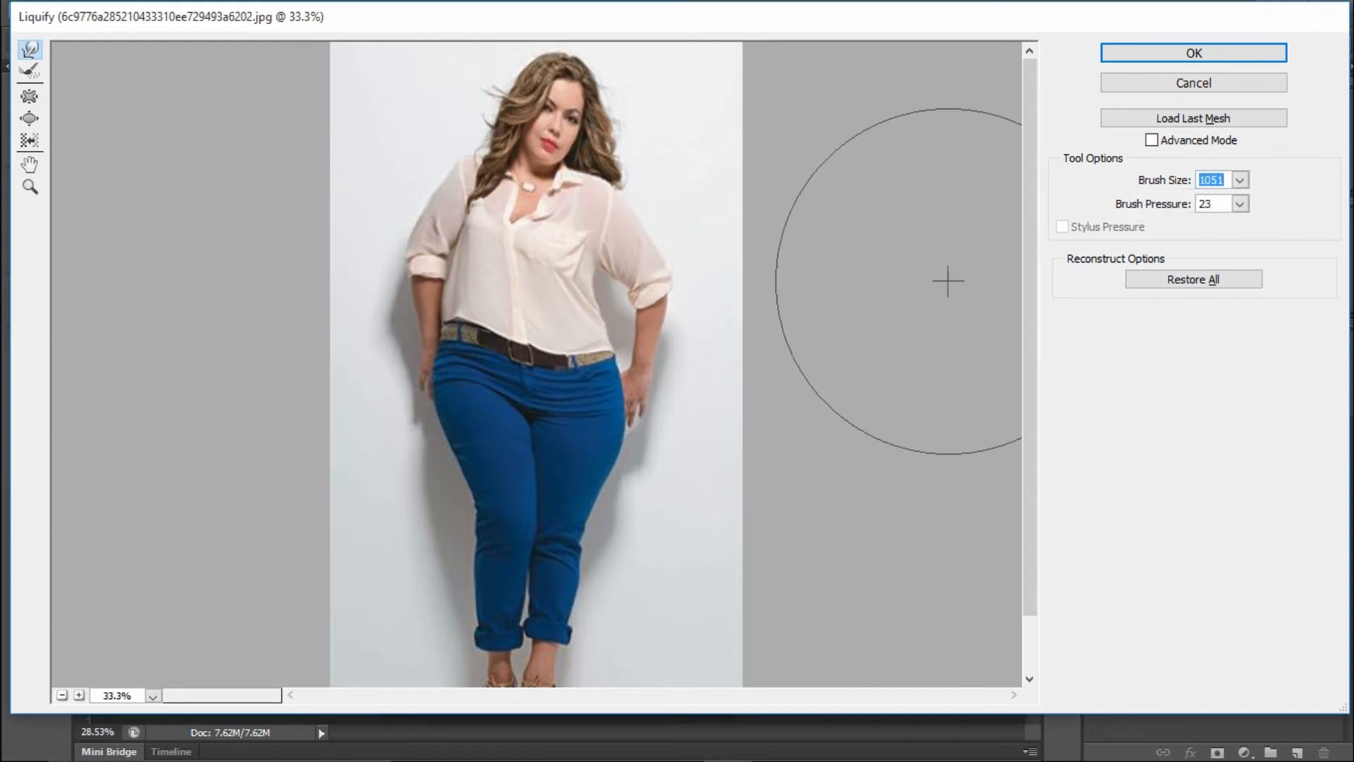
{"action": "left_click_drag", "start_coordinate": [701, 284], "coordinate": [554, 305]}
{"action": "left_click_drag", "start_coordinate": [561, 308], "coordinate": [566, 308]}
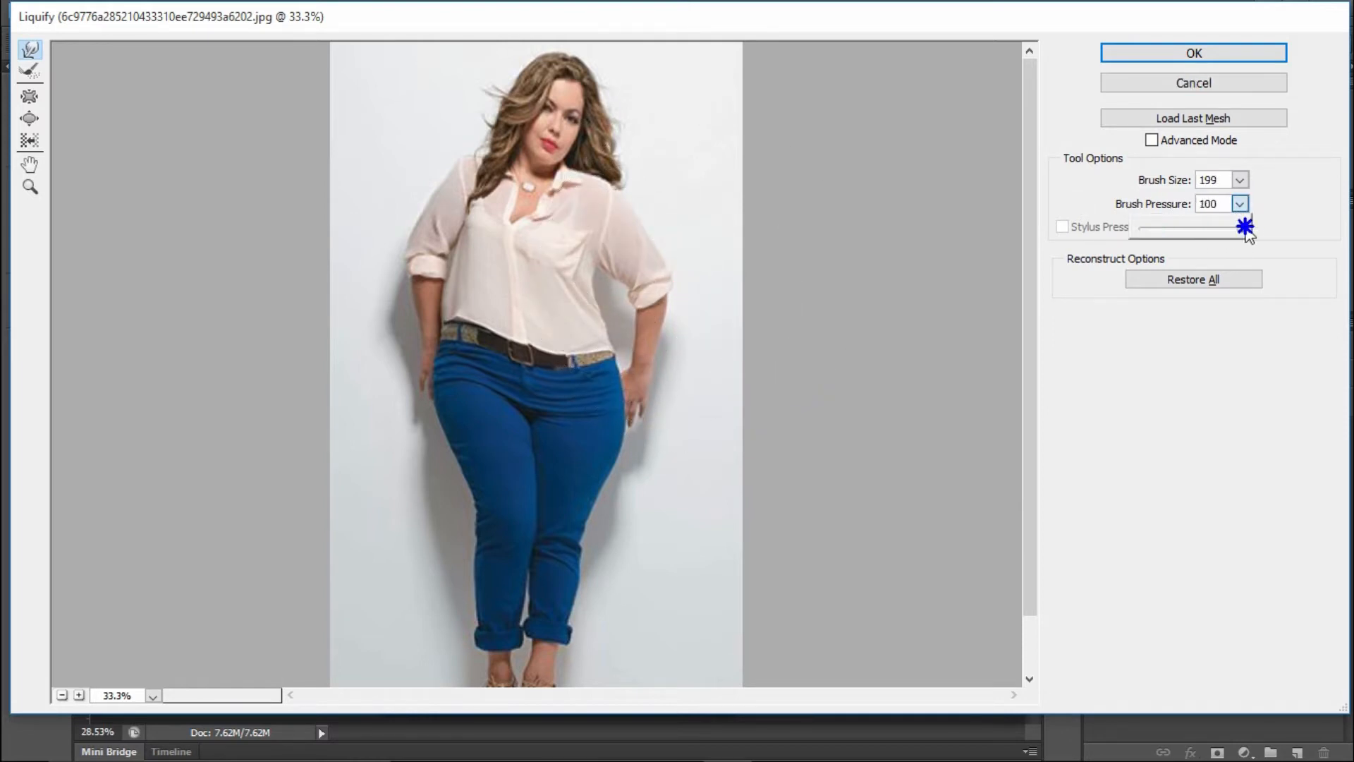
{"action": "left_click", "coordinate": [704, 256]}
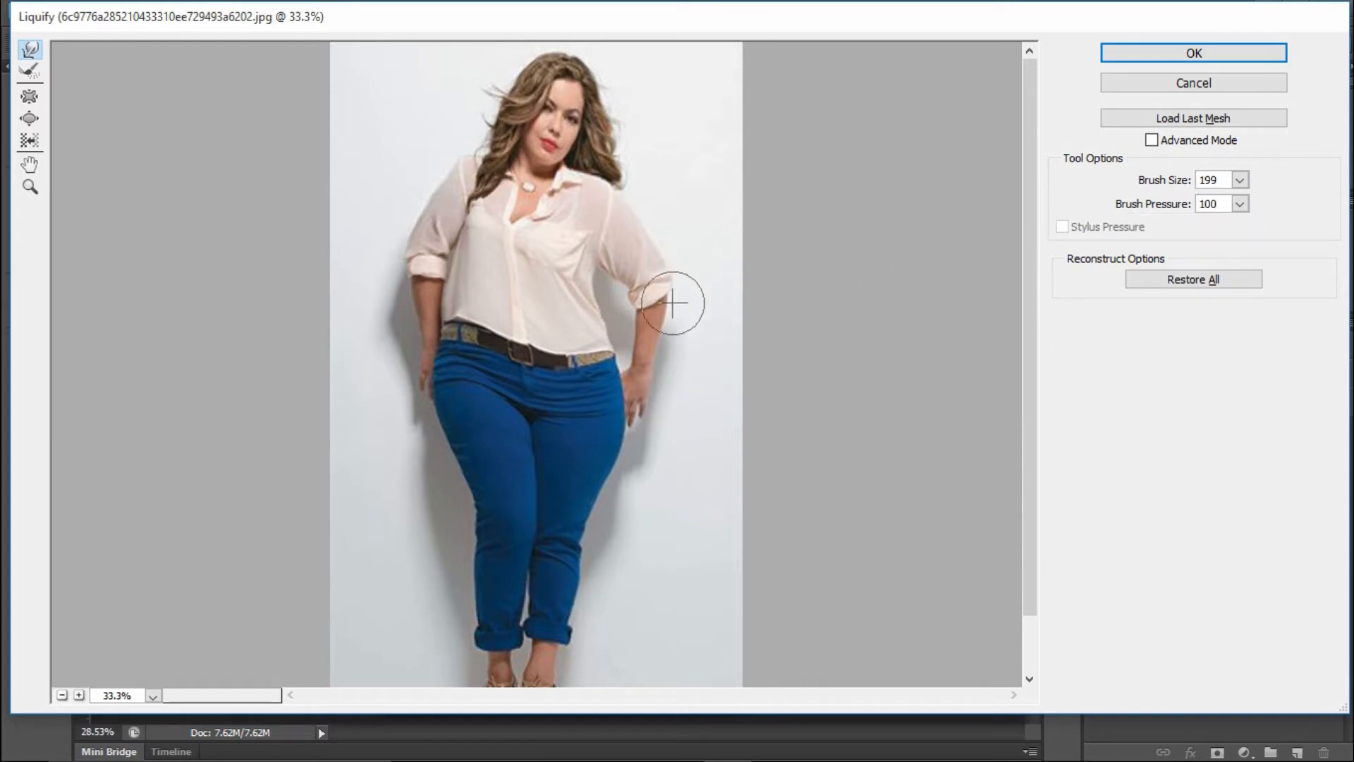
- Push the rolled sleeve cuff inward at full pressure, and warp the forearm's outer edge below it at brush pressure 21
{"action": "left_click_drag", "start_coordinate": [664, 307], "coordinate": [637, 302]}
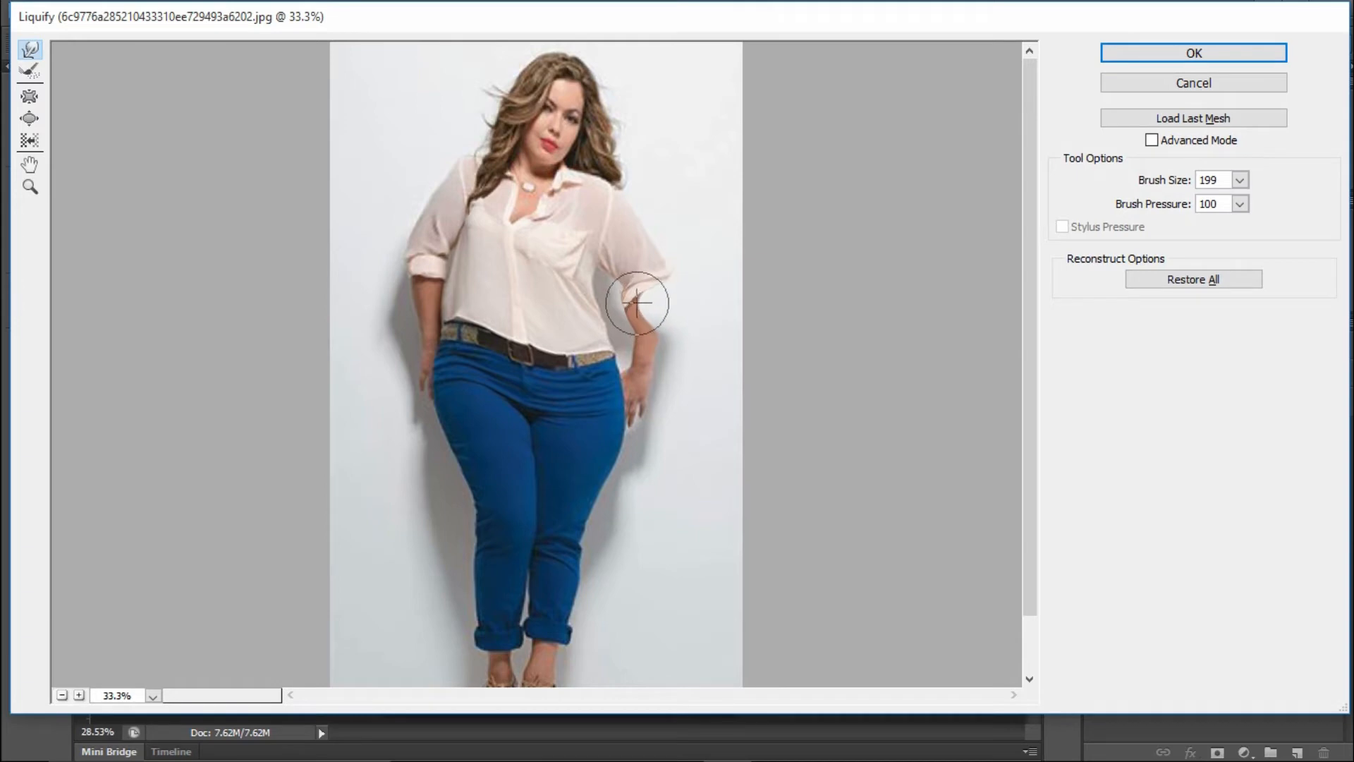
{"action": "left_click", "coordinate": [1238, 203]}
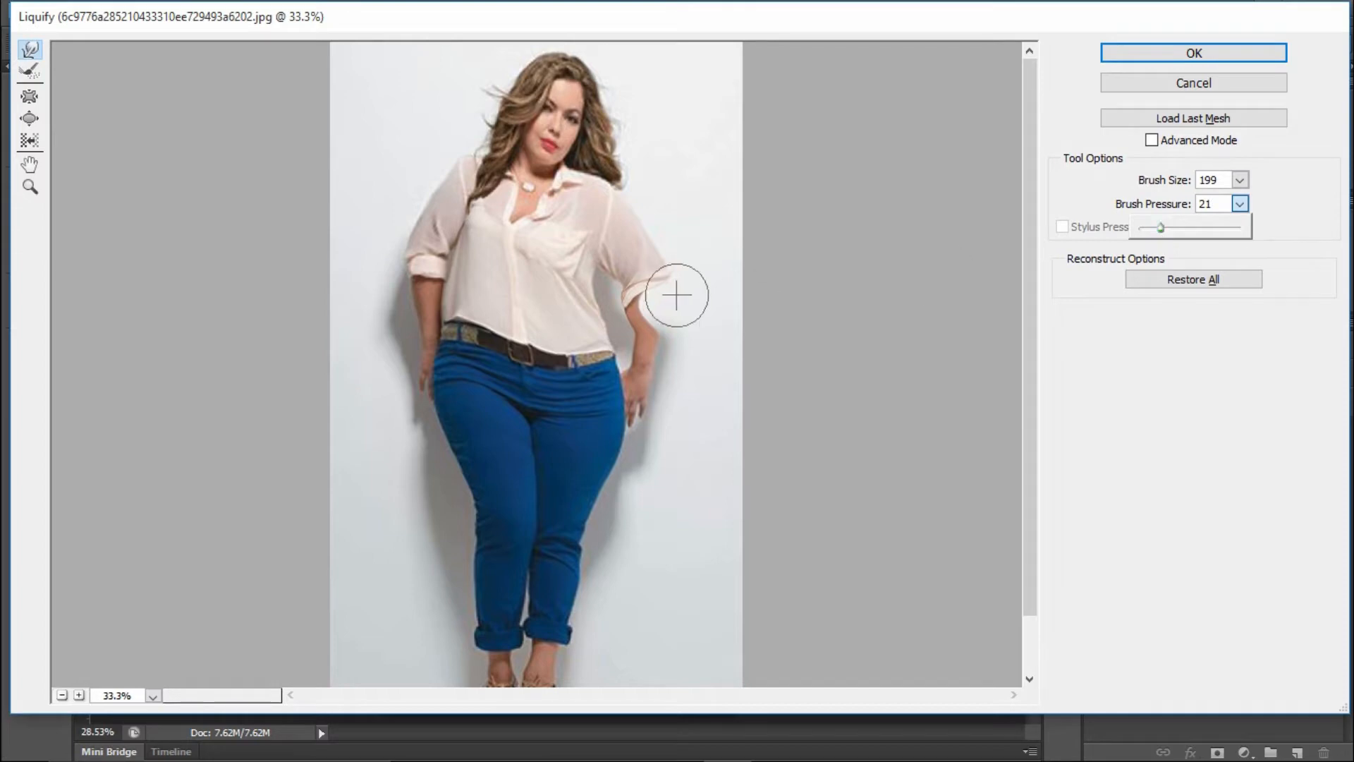
{"action": "mouse_move", "coordinate": [660, 381]}
{"action": "left_mouse_down"}
{"action": "mouse_move", "coordinate": [633, 382]}
{"action": "mouse_move", "coordinate": [659, 381]}
{"action": "mouse_move", "coordinate": [644, 363]}
{"action": "mouse_move", "coordinate": [670, 342]}
{"action": "left_mouse_up"}
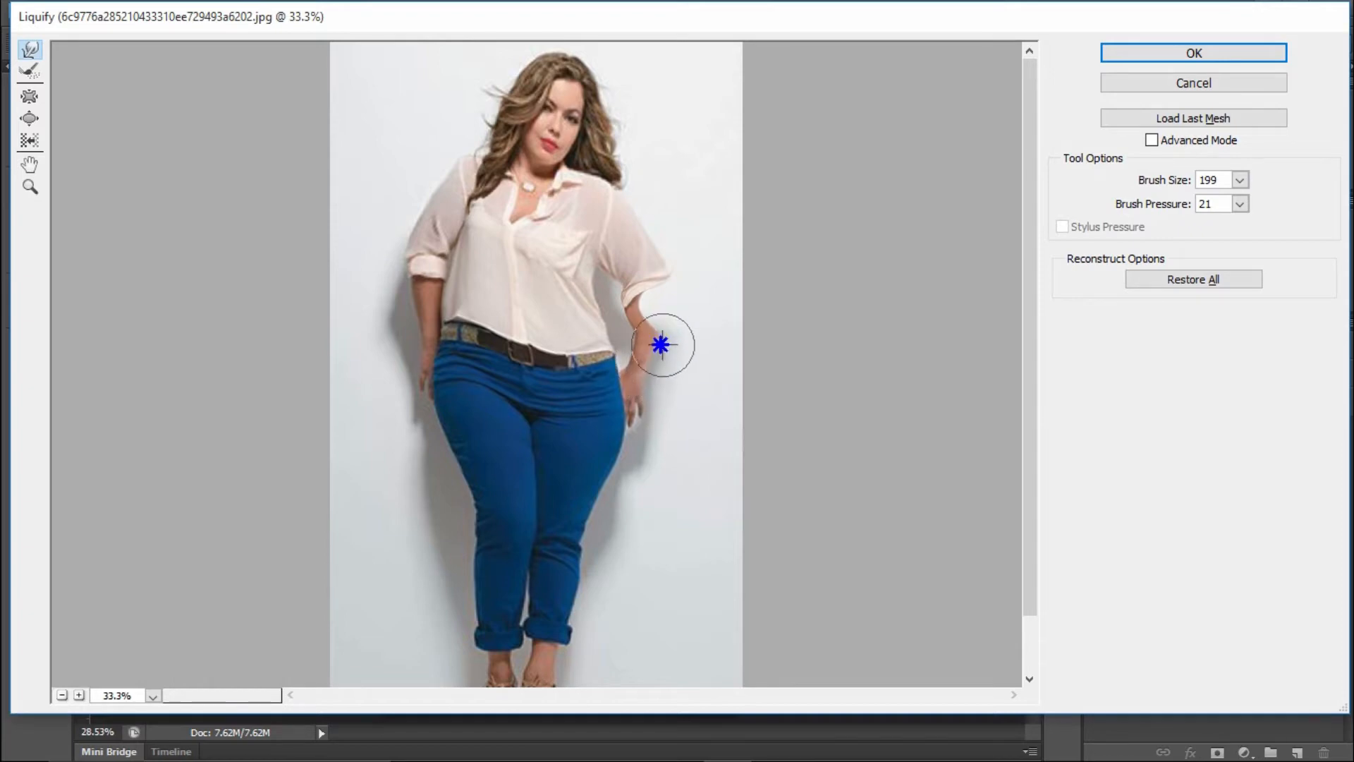
- Turn on Advanced Mode and paint a freeze mask over the woman's face, torso and the inner area of both trouser legs
{"action": "left_click_drag", "start_coordinate": [677, 271], "coordinate": [963, 224]}
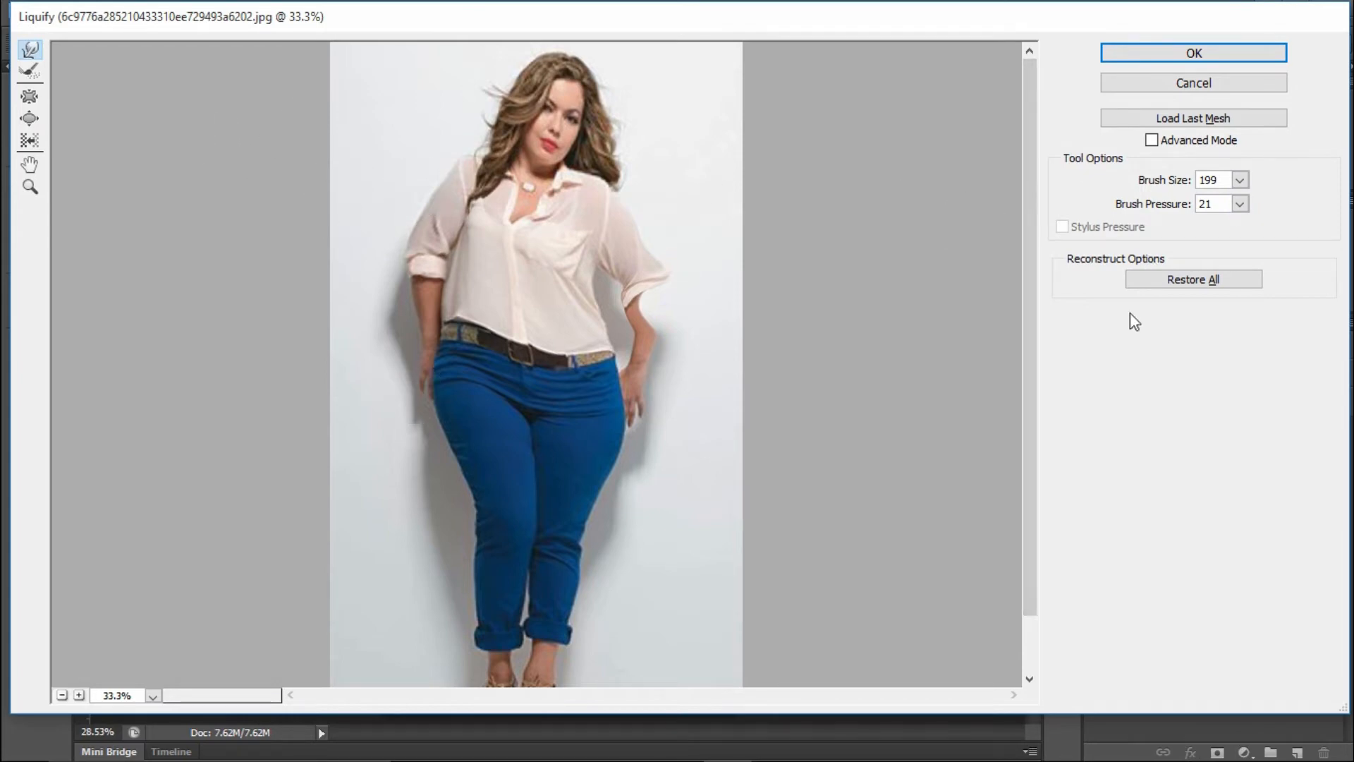
{"action": "left_click", "coordinate": [1150, 140]}
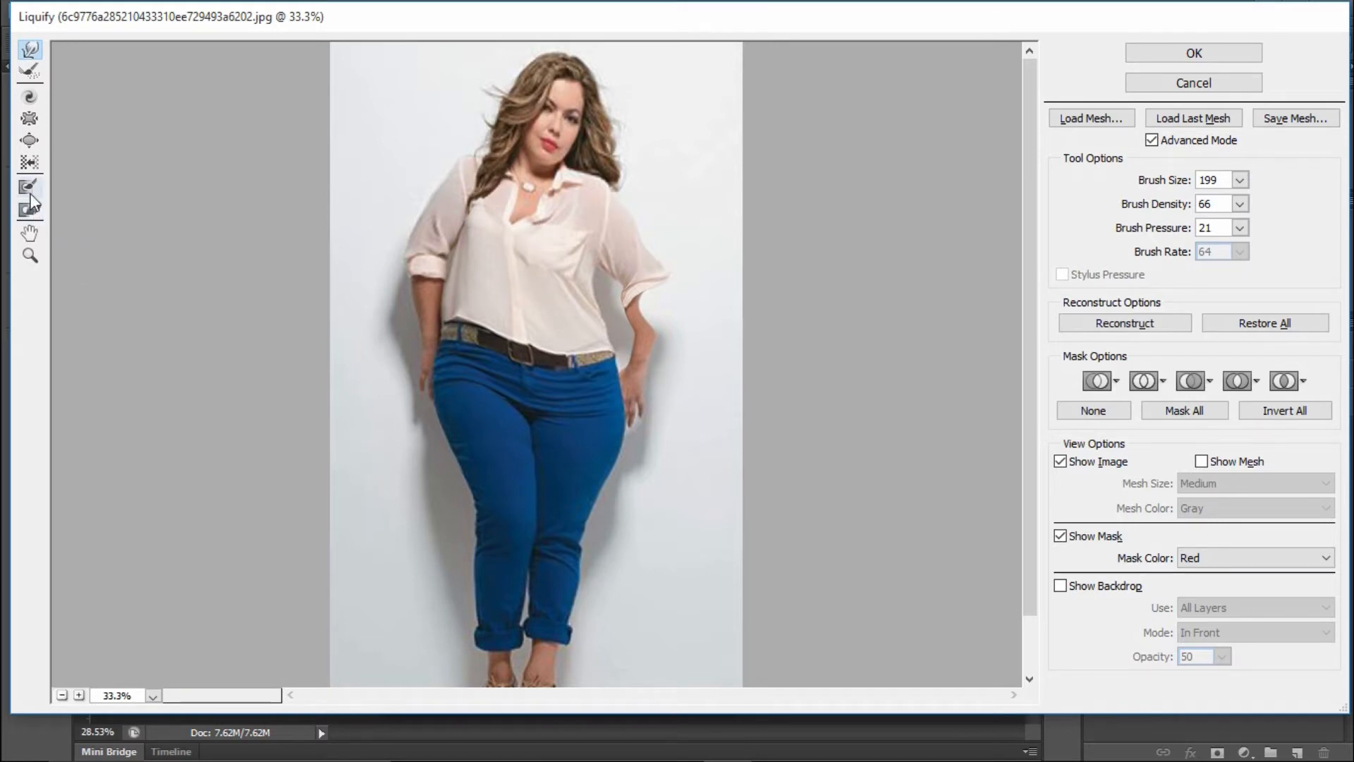
{"action": "mouse_move", "coordinate": [533, 179]}
{"action": "left_mouse_down"}
{"action": "mouse_move", "coordinate": [492, 213]}
{"action": "mouse_move", "coordinate": [488, 246]}
{"action": "mouse_move", "coordinate": [517, 273]}
{"action": "mouse_move", "coordinate": [547, 222]}
{"action": "mouse_move", "coordinate": [550, 120]}
{"action": "mouse_move", "coordinate": [523, 234]}
{"action": "mouse_move", "coordinate": [547, 255]}
{"action": "mouse_move", "coordinate": [570, 418]}
{"action": "mouse_move", "coordinate": [514, 553]}
{"action": "mouse_move", "coordinate": [525, 596]}
{"action": "mouse_move", "coordinate": [543, 495]}
{"action": "mouse_move", "coordinate": [519, 245]}
{"action": "mouse_move", "coordinate": [484, 277]}
{"action": "mouse_move", "coordinate": [481, 346]}
{"action": "mouse_move", "coordinate": [519, 495]}
{"action": "mouse_move", "coordinate": [475, 348]}
{"action": "mouse_move", "coordinate": [468, 369]}
{"action": "mouse_move", "coordinate": [506, 450]}
{"action": "mouse_move", "coordinate": [548, 459]}
{"action": "mouse_move", "coordinate": [565, 438]}
{"action": "mouse_move", "coordinate": [568, 387]}
{"action": "mouse_move", "coordinate": [560, 93]}
{"action": "mouse_move", "coordinate": [484, 226]}
{"action": "left_mouse_up"}
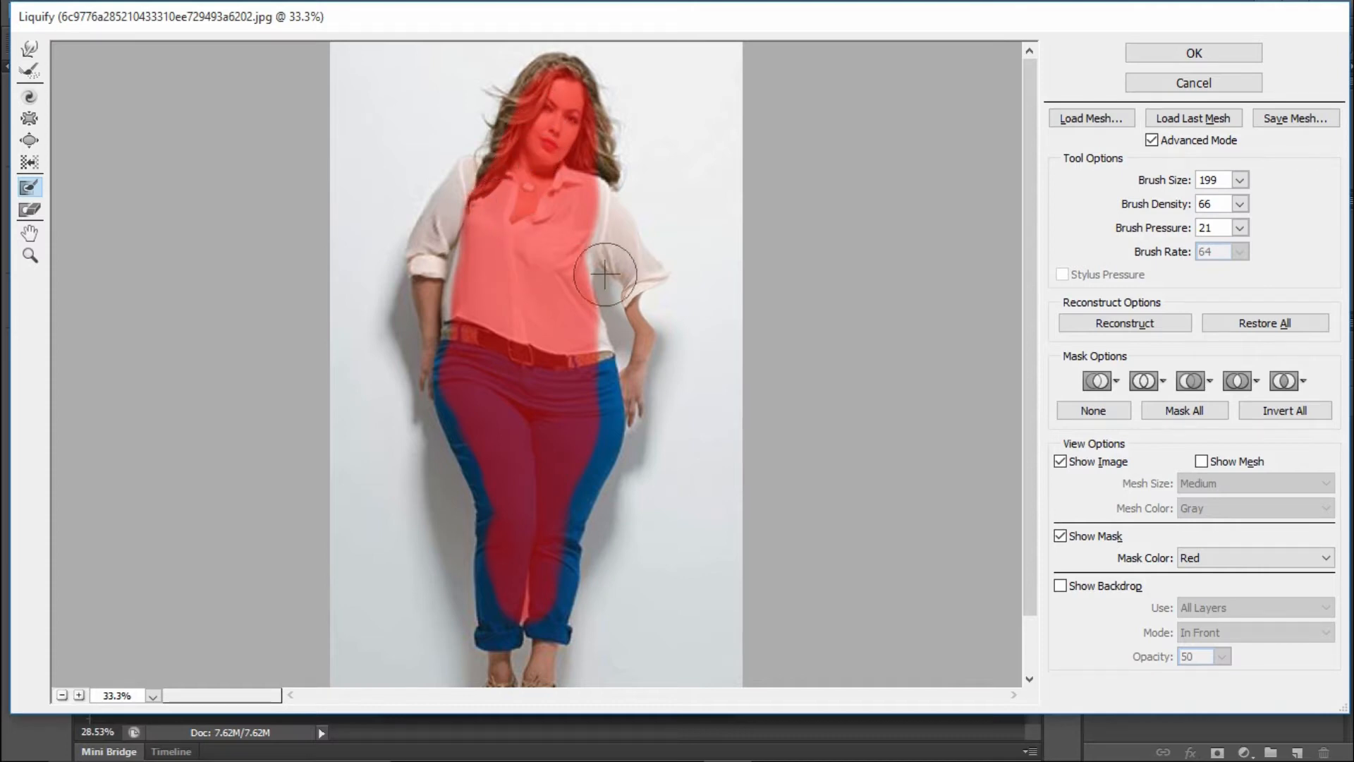
{"action": "left_click_drag", "start_coordinate": [485, 439], "coordinate": [499, 459]}
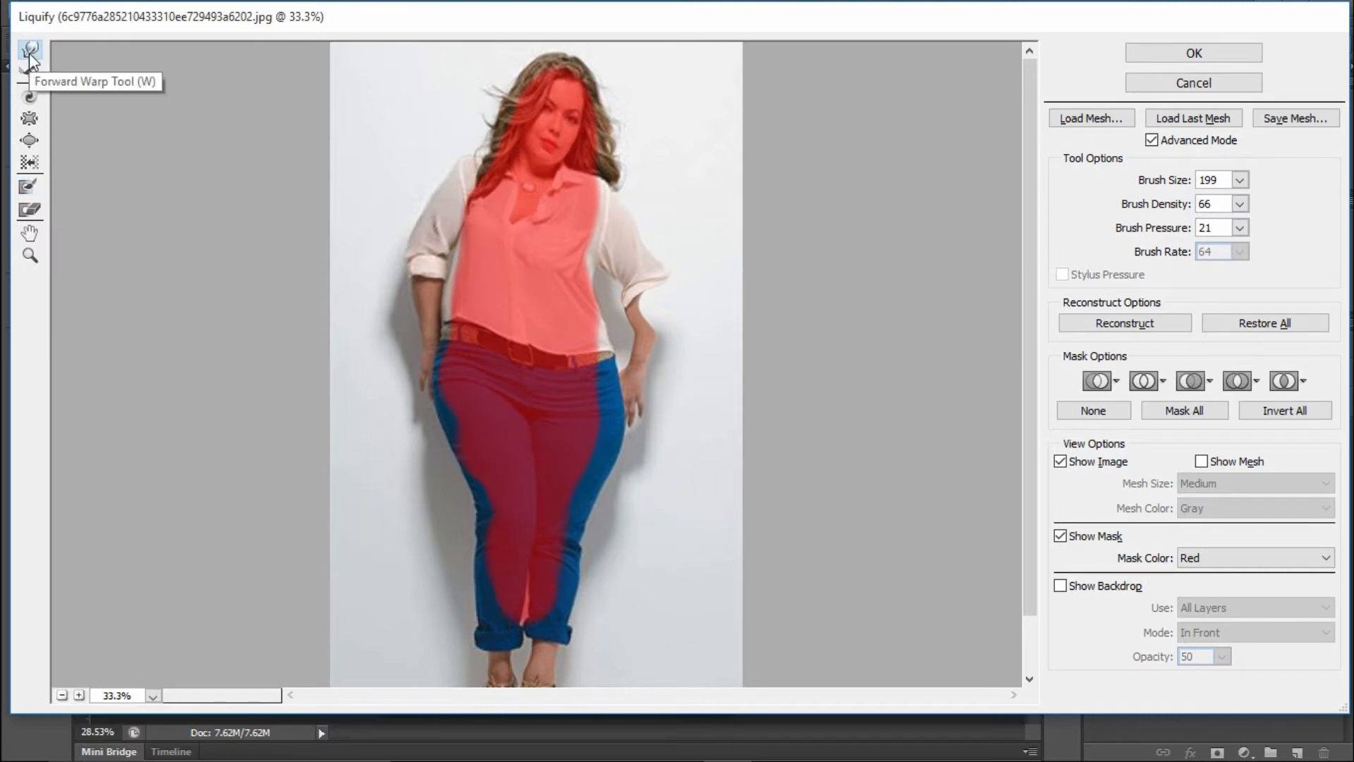
- Push the outer thigh edge inward with the Forward Warp tool, and thaw the painted mask
{"action": "mouse_move", "coordinate": [446, 466]}
{"action": "left_mouse_down"}
{"action": "mouse_move", "coordinate": [495, 448]}
{"action": "mouse_move", "coordinate": [455, 459]}
{"action": "mouse_move", "coordinate": [493, 424]}
{"action": "mouse_move", "coordinate": [465, 422]}
{"action": "mouse_move", "coordinate": [480, 410]}
{"action": "mouse_move", "coordinate": [484, 454]}
{"action": "left_mouse_up"}
{"action": "mouse_move", "coordinate": [448, 506]}
{"action": "left_mouse_down"}
{"action": "mouse_move", "coordinate": [493, 483]}
{"action": "mouse_move", "coordinate": [450, 512]}
{"action": "mouse_move", "coordinate": [507, 496]}
{"action": "mouse_move", "coordinate": [453, 531]}
{"action": "mouse_move", "coordinate": [505, 520]}
{"action": "left_mouse_up"}
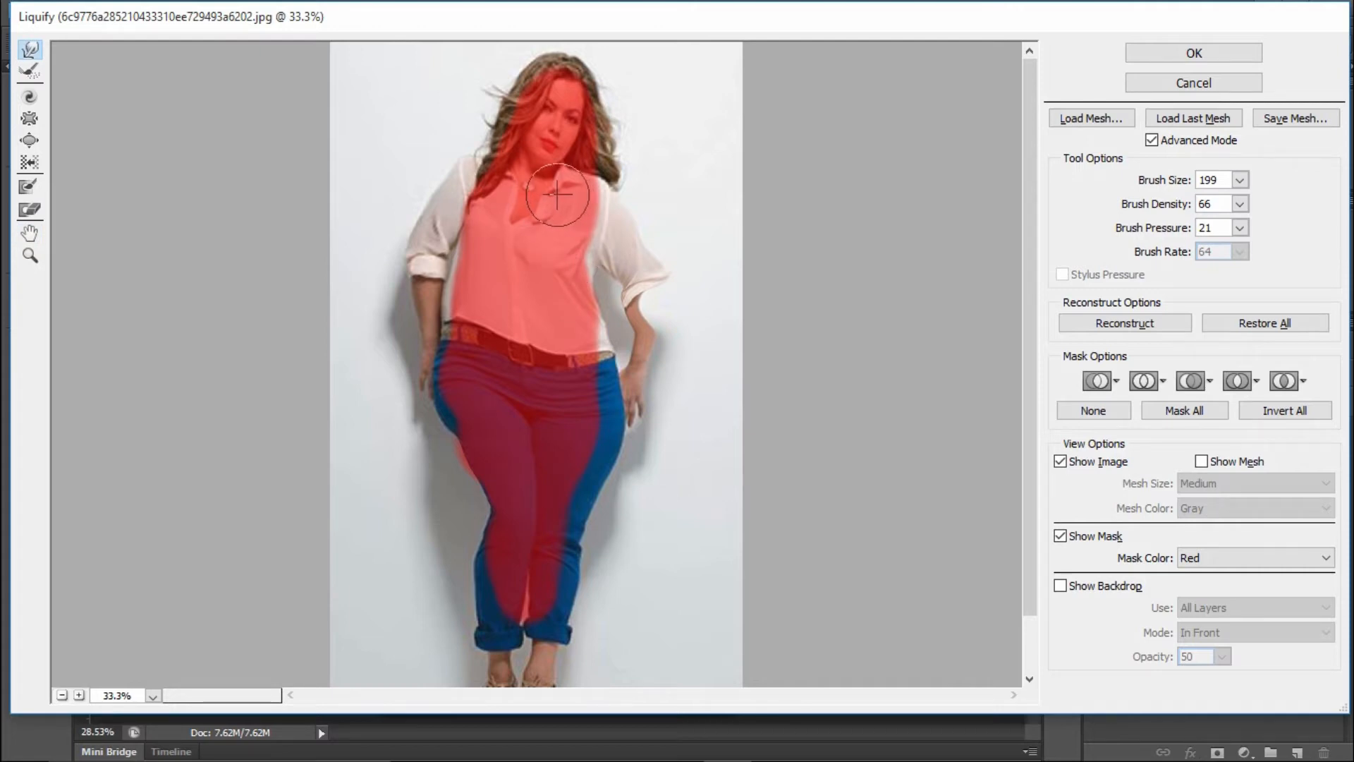
{"action": "mouse_move", "coordinate": [600, 176]}
{"action": "left_mouse_down"}
{"action": "mouse_move", "coordinate": [562, 161]}
{"action": "mouse_move", "coordinate": [538, 114]}
{"action": "mouse_move", "coordinate": [553, 111]}
{"action": "mouse_move", "coordinate": [514, 128]}
{"action": "mouse_move", "coordinate": [519, 169]}
{"action": "mouse_move", "coordinate": [562, 175]}
{"action": "mouse_move", "coordinate": [484, 206]}
{"action": "mouse_move", "coordinate": [459, 300]}
{"action": "mouse_move", "coordinate": [514, 620]}
{"action": "mouse_move", "coordinate": [538, 519]}
{"action": "mouse_move", "coordinate": [513, 414]}
{"action": "mouse_move", "coordinate": [531, 230]}
{"action": "mouse_move", "coordinate": [490, 305]}
{"action": "mouse_move", "coordinate": [564, 227]}
{"action": "mouse_move", "coordinate": [556, 447]}
{"action": "mouse_move", "coordinate": [574, 496]}
{"action": "mouse_move", "coordinate": [620, 293]}
{"action": "mouse_move", "coordinate": [562, 332]}
{"action": "mouse_move", "coordinate": [523, 384]}
{"action": "left_mouse_up"}
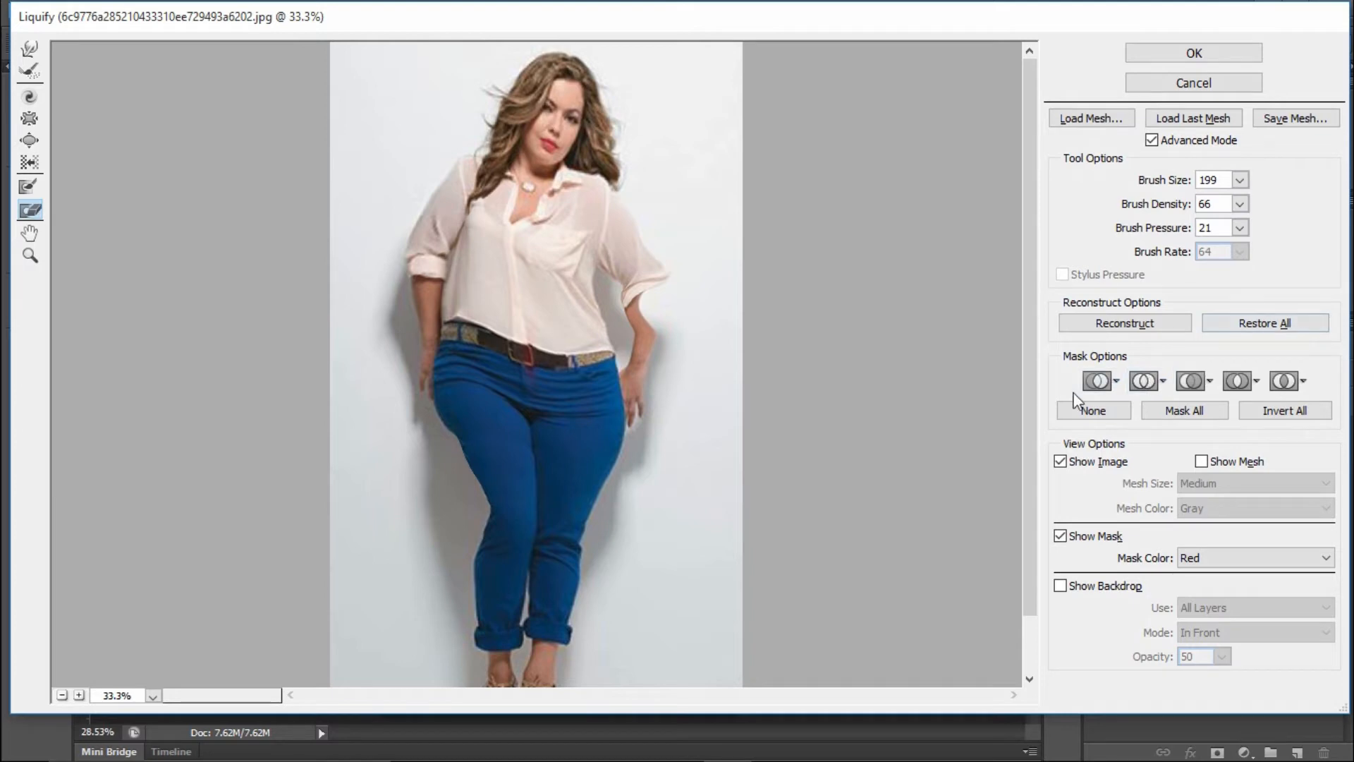
- Freeze the middle of the blouse down to the belt with the Freeze Mask tool, and clear the mask
{"action": "left_click", "coordinate": [24, 189]}
{"action": "mouse_move", "coordinate": [525, 212]}
{"action": "left_mouse_down"}
{"action": "mouse_move", "coordinate": [511, 323]}
{"action": "mouse_move", "coordinate": [531, 346]}
{"action": "mouse_move", "coordinate": [549, 229]}
{"action": "mouse_move", "coordinate": [534, 292]}
{"action": "left_mouse_up"}
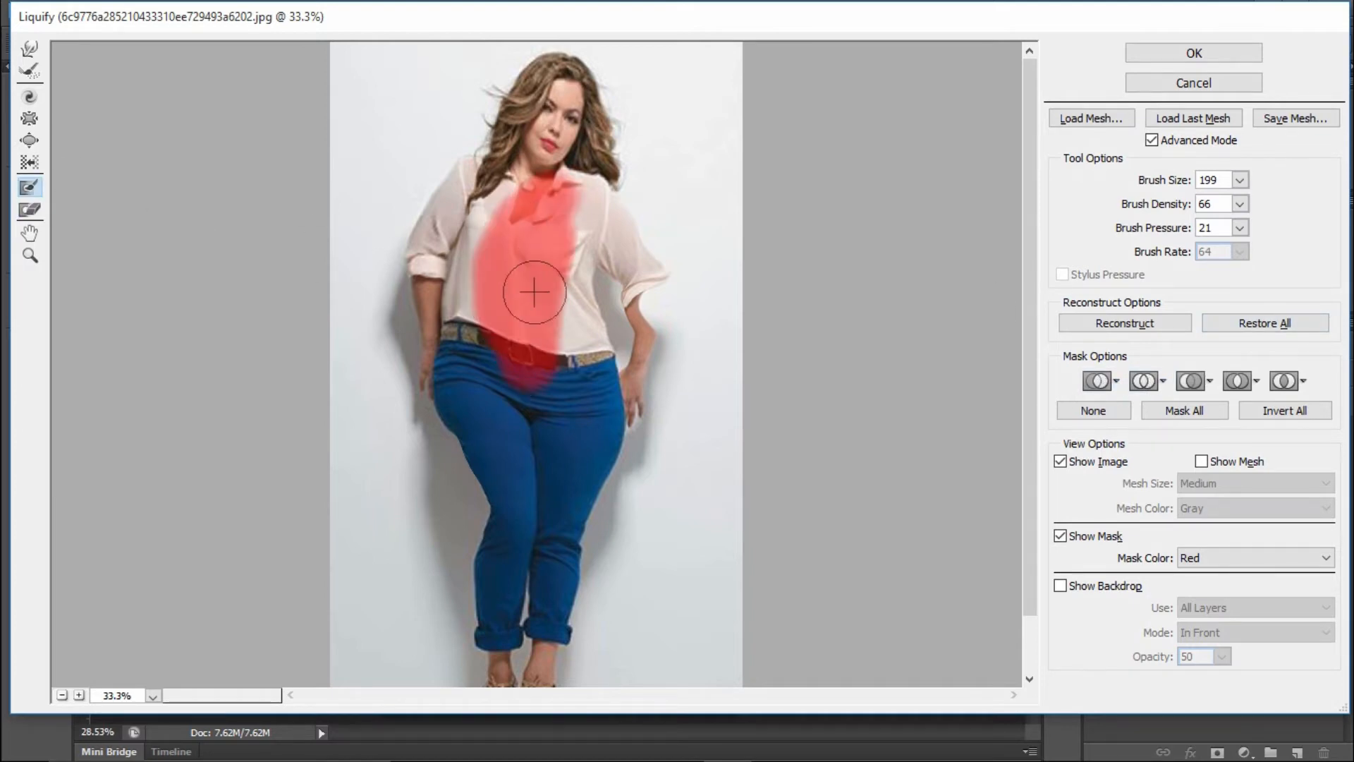
{"action": "left_click", "coordinate": [1114, 384]}
{"action": "left_click", "coordinate": [1146, 383]}
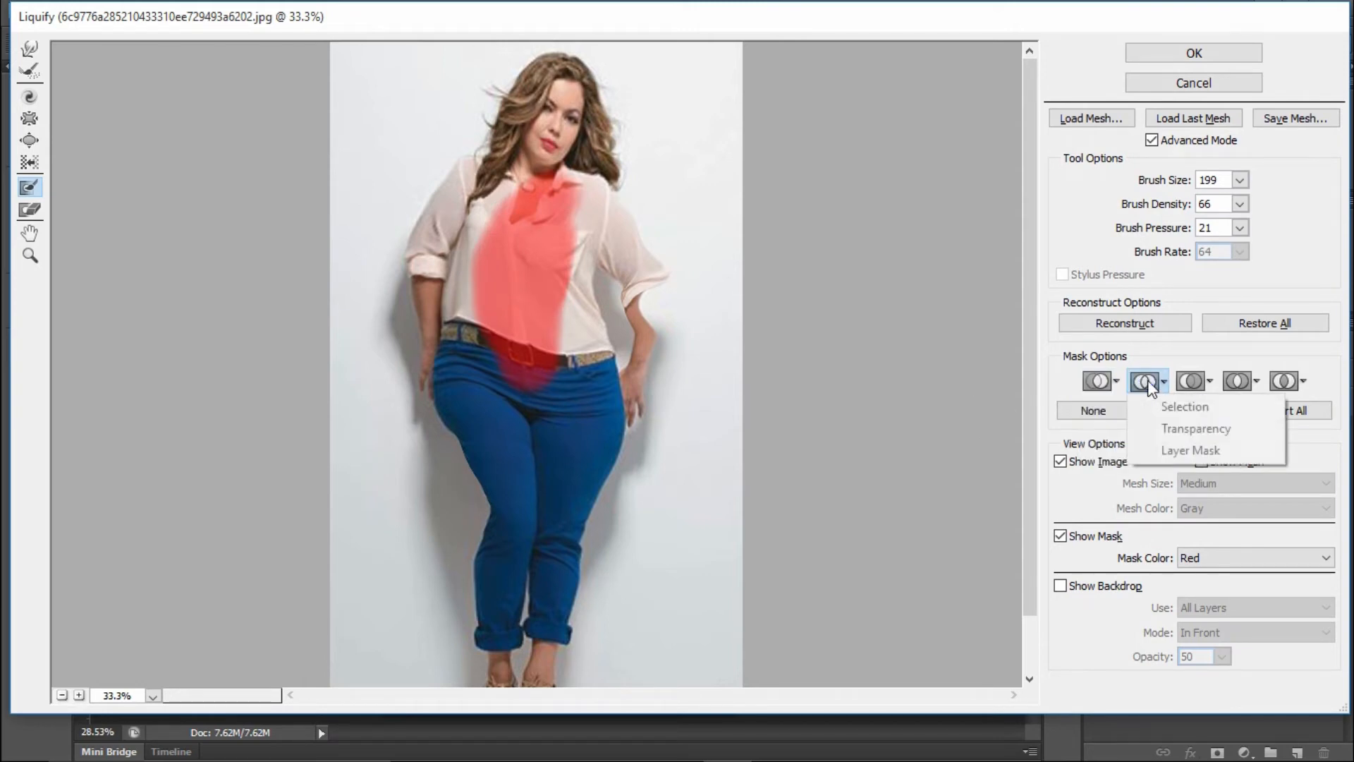
{"action": "left_click", "coordinate": [1170, 351]}
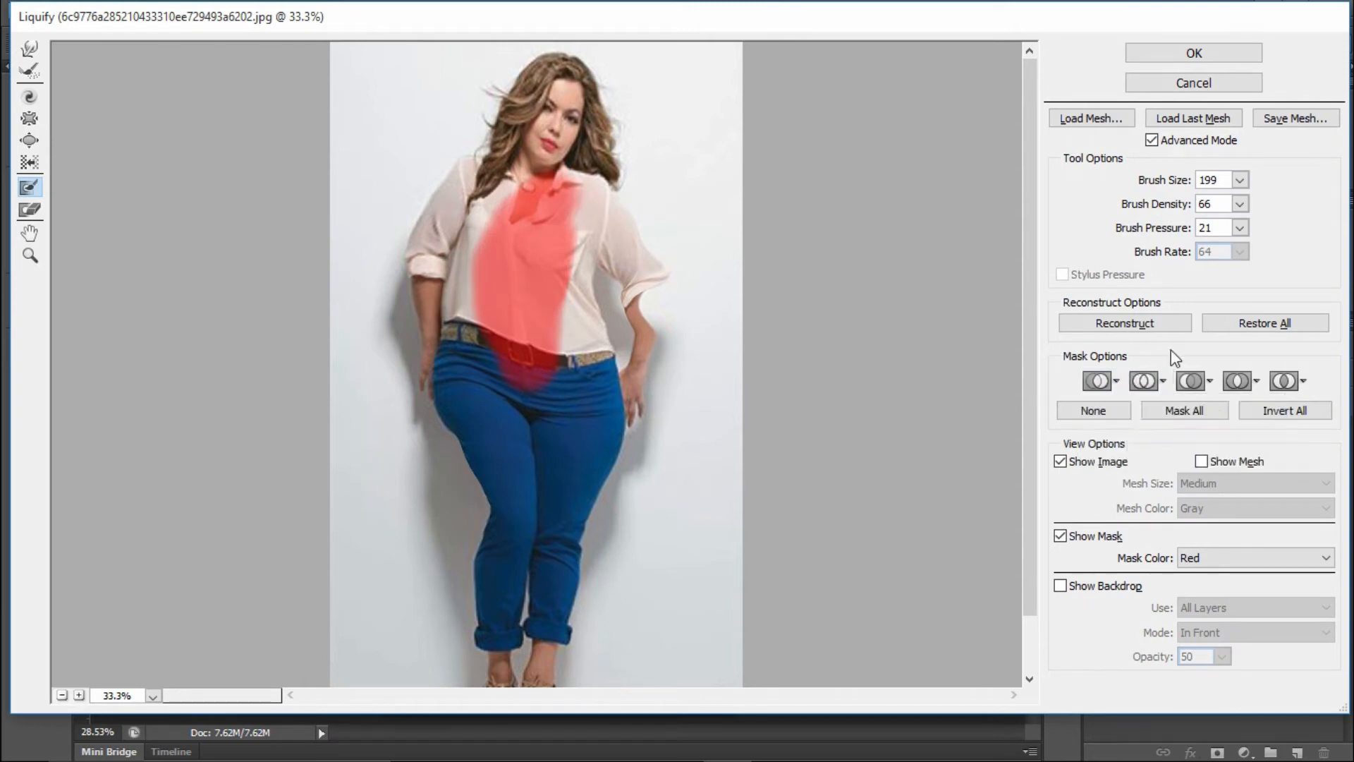
{"action": "left_click", "coordinate": [1096, 412]}
- Freeze a strip down the blouse, and try masking the whole image and inverting that mask
{"action": "mouse_move", "coordinate": [539, 186]}
{"action": "left_mouse_down"}
{"action": "mouse_move", "coordinate": [526, 293]}
{"action": "mouse_move", "coordinate": [537, 323]}
{"action": "left_mouse_up"}
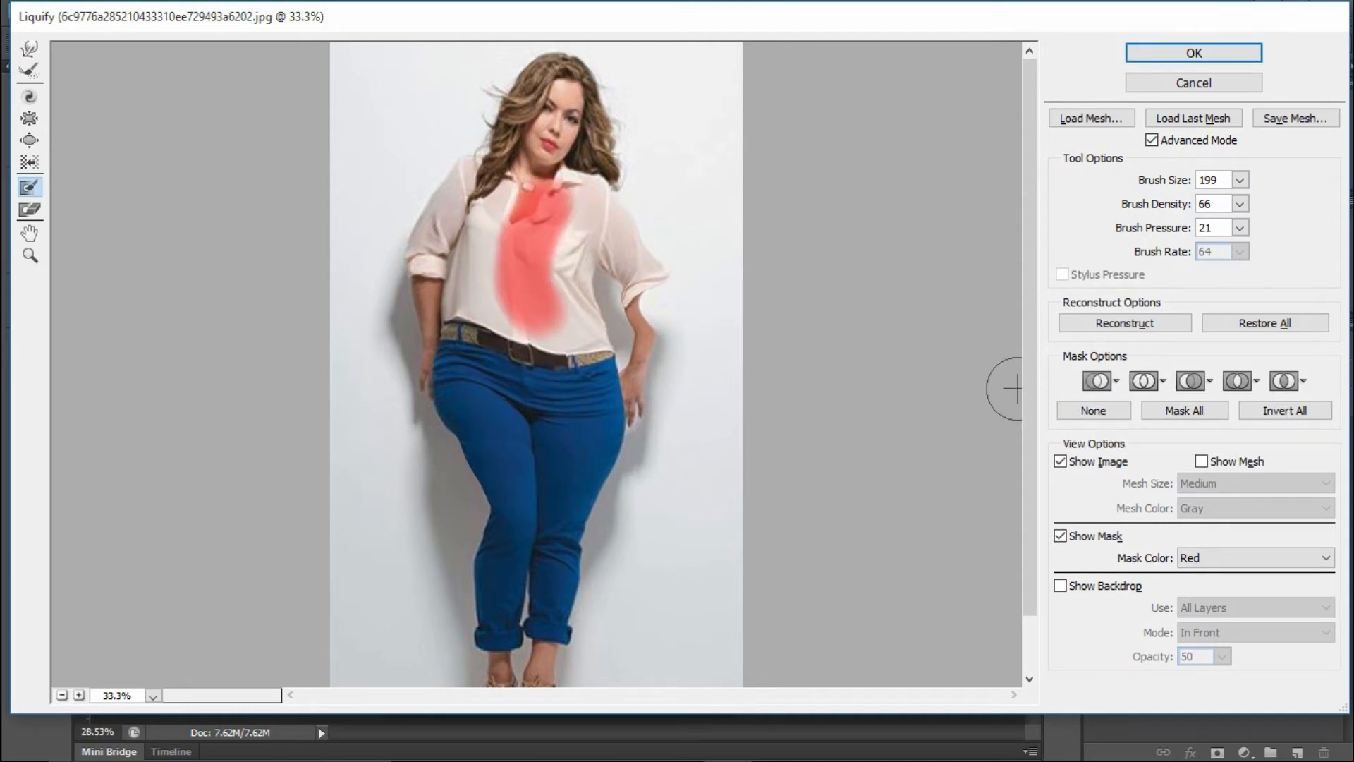
{"action": "left_click", "coordinate": [1173, 409]}
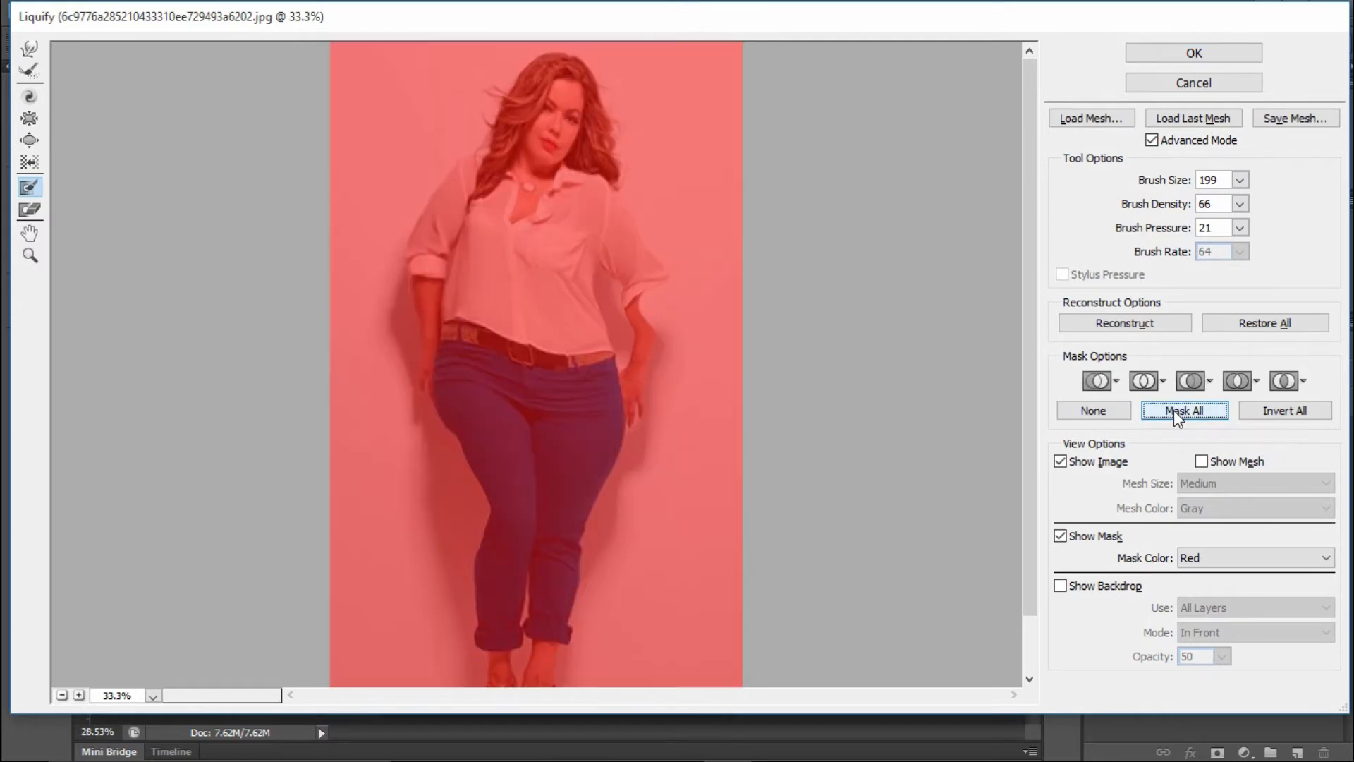
{"action": "left_click", "coordinate": [1306, 412]}
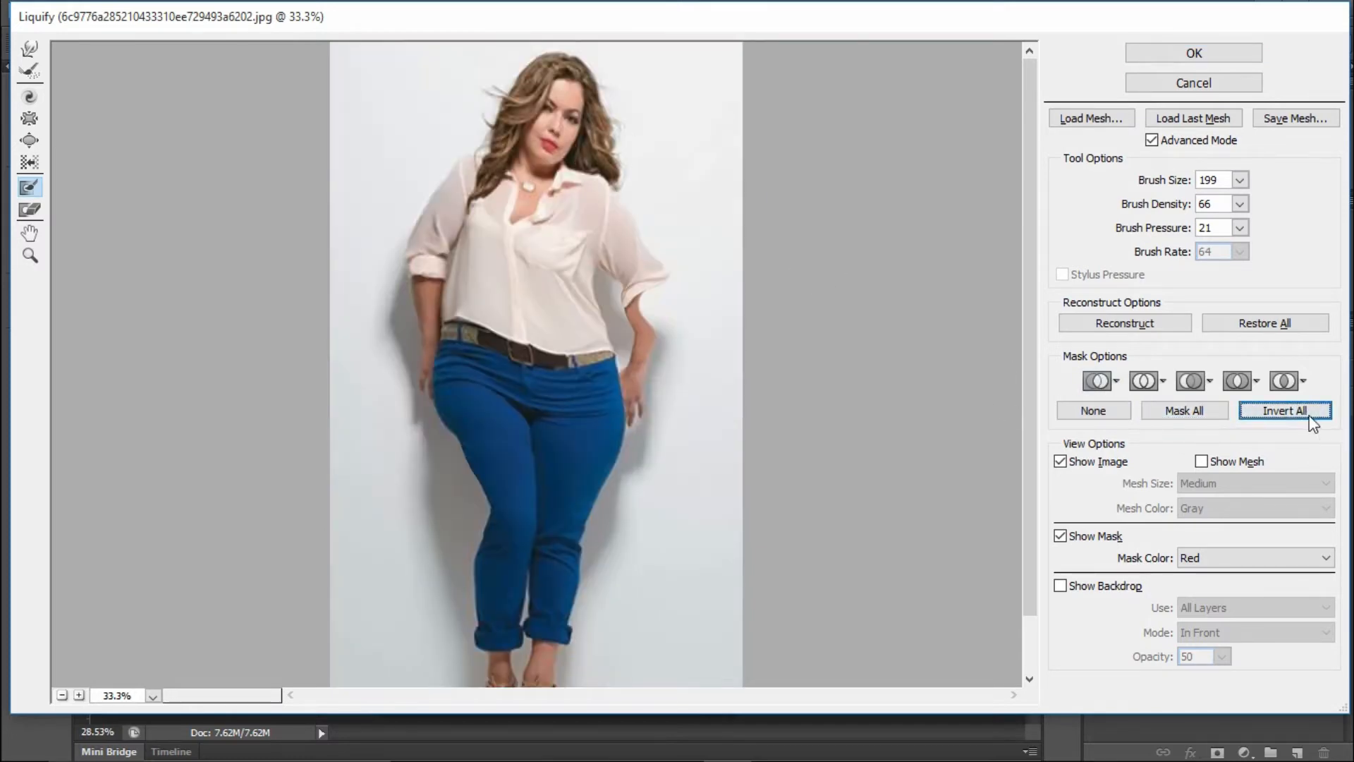
- Try inverting a freeze mask painted down the blouse, and remove the mask along with all distortions
{"action": "mouse_move", "coordinate": [544, 177]}
{"action": "left_mouse_down"}
{"action": "mouse_move", "coordinate": [514, 275]}
{"action": "mouse_move", "coordinate": [523, 330]}
{"action": "left_mouse_up"}
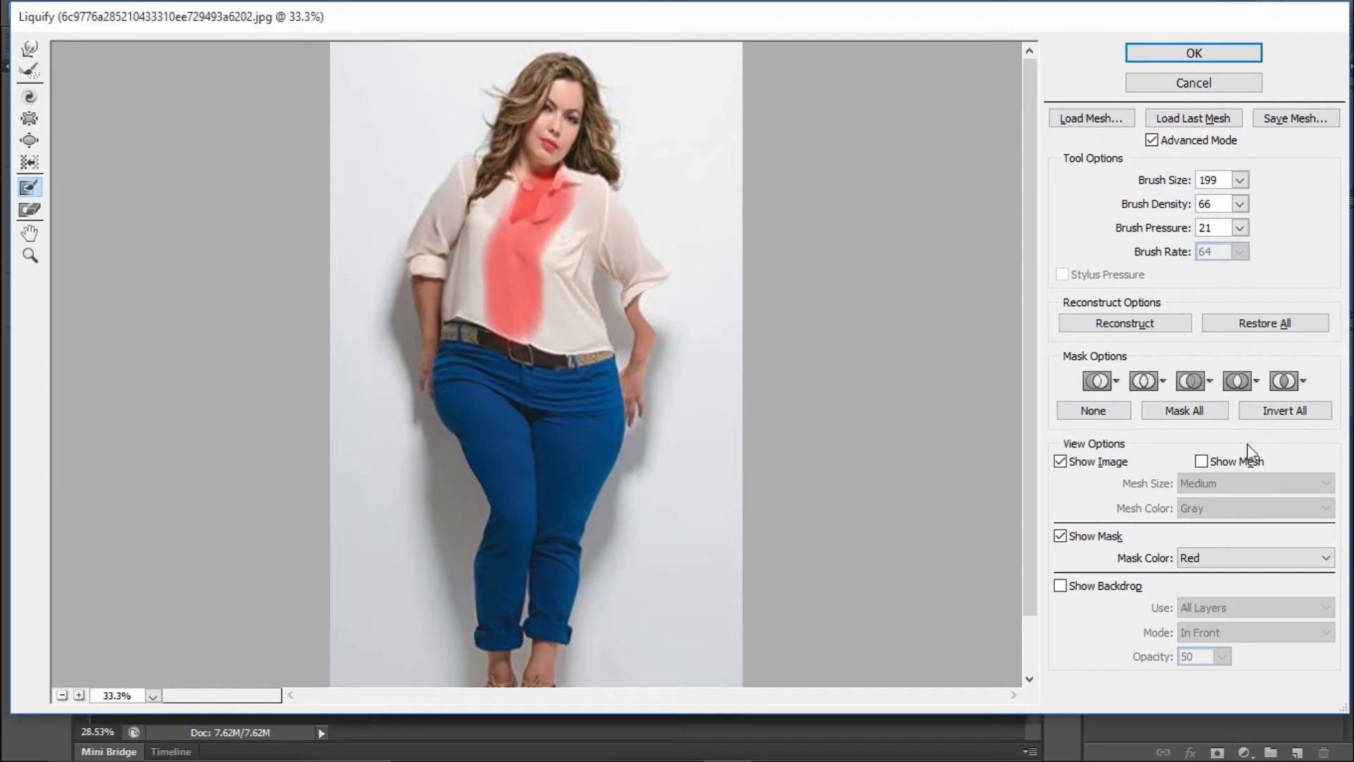
{"action": "left_click", "coordinate": [1290, 419]}
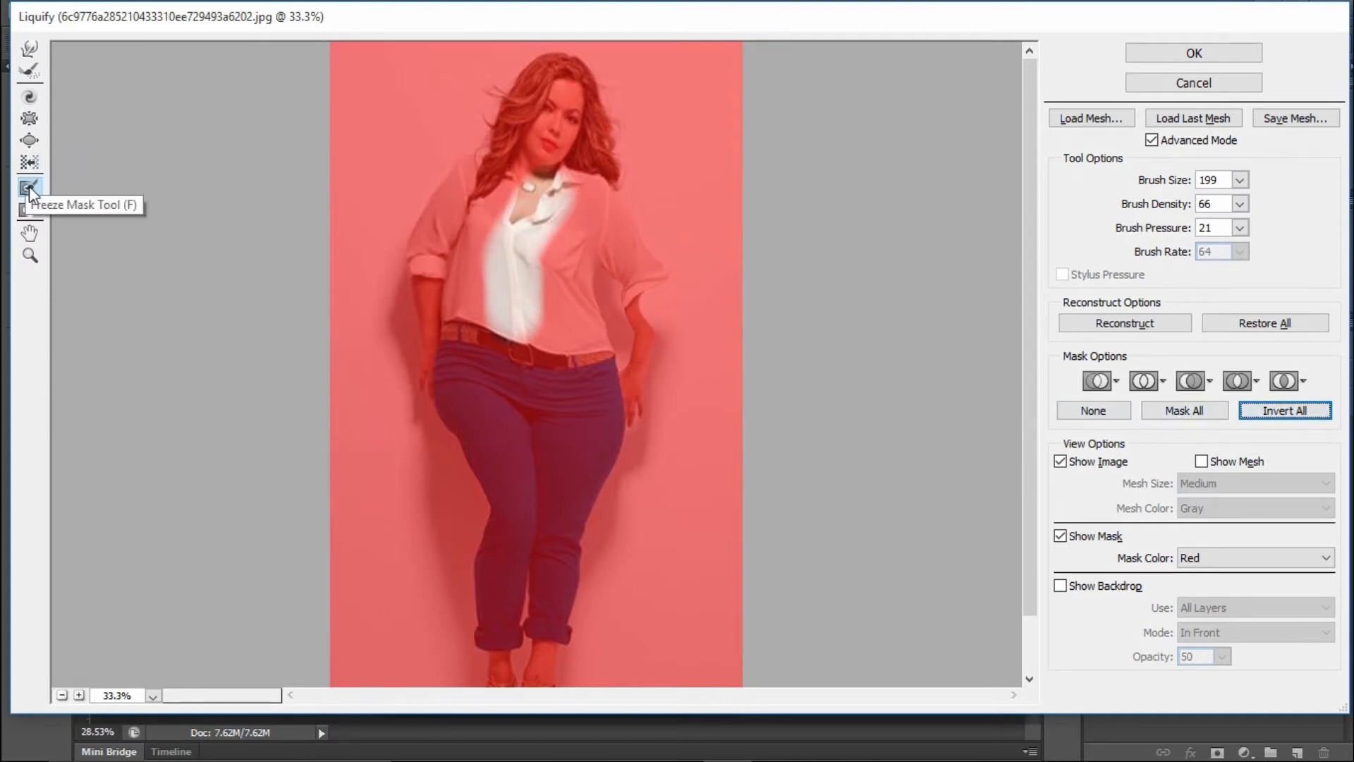
{"action": "left_click", "coordinate": [1095, 416]}
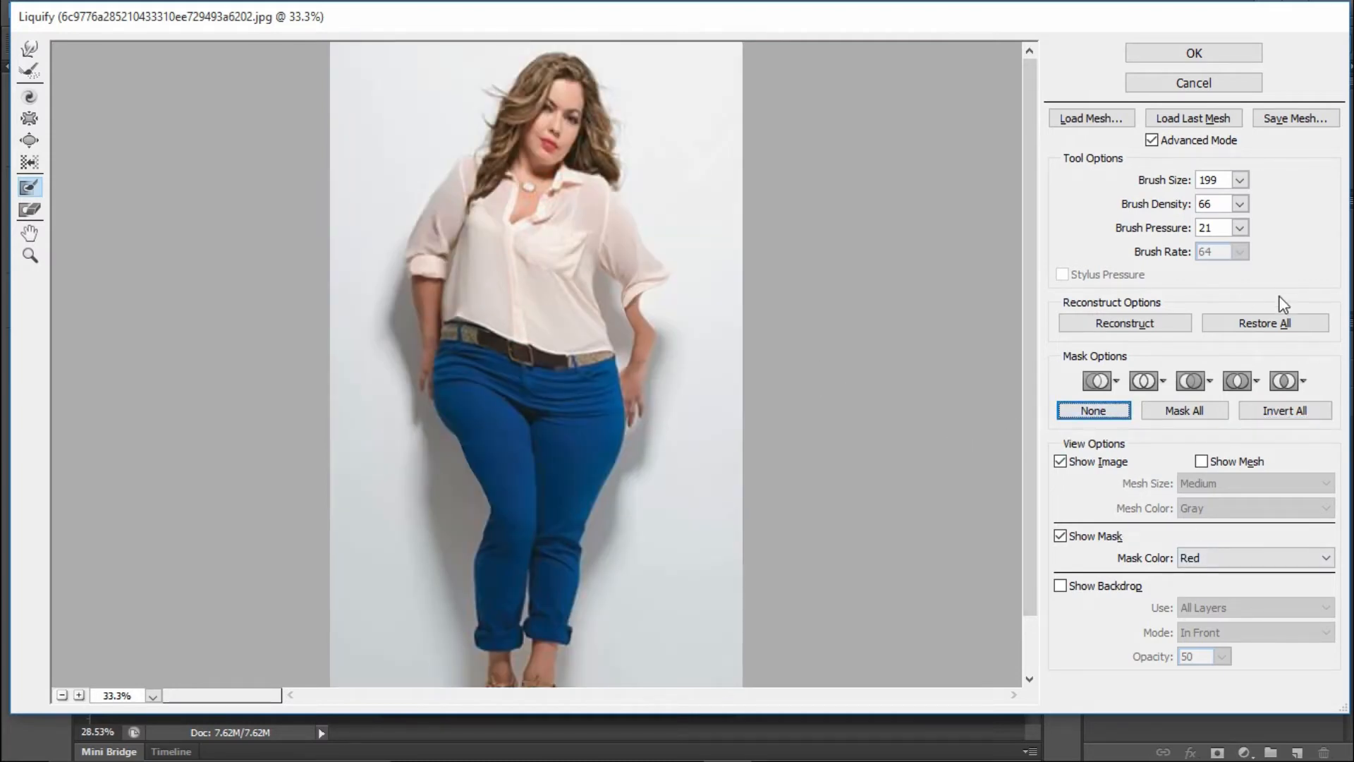
{"action": "left_click", "coordinate": [1259, 329]}
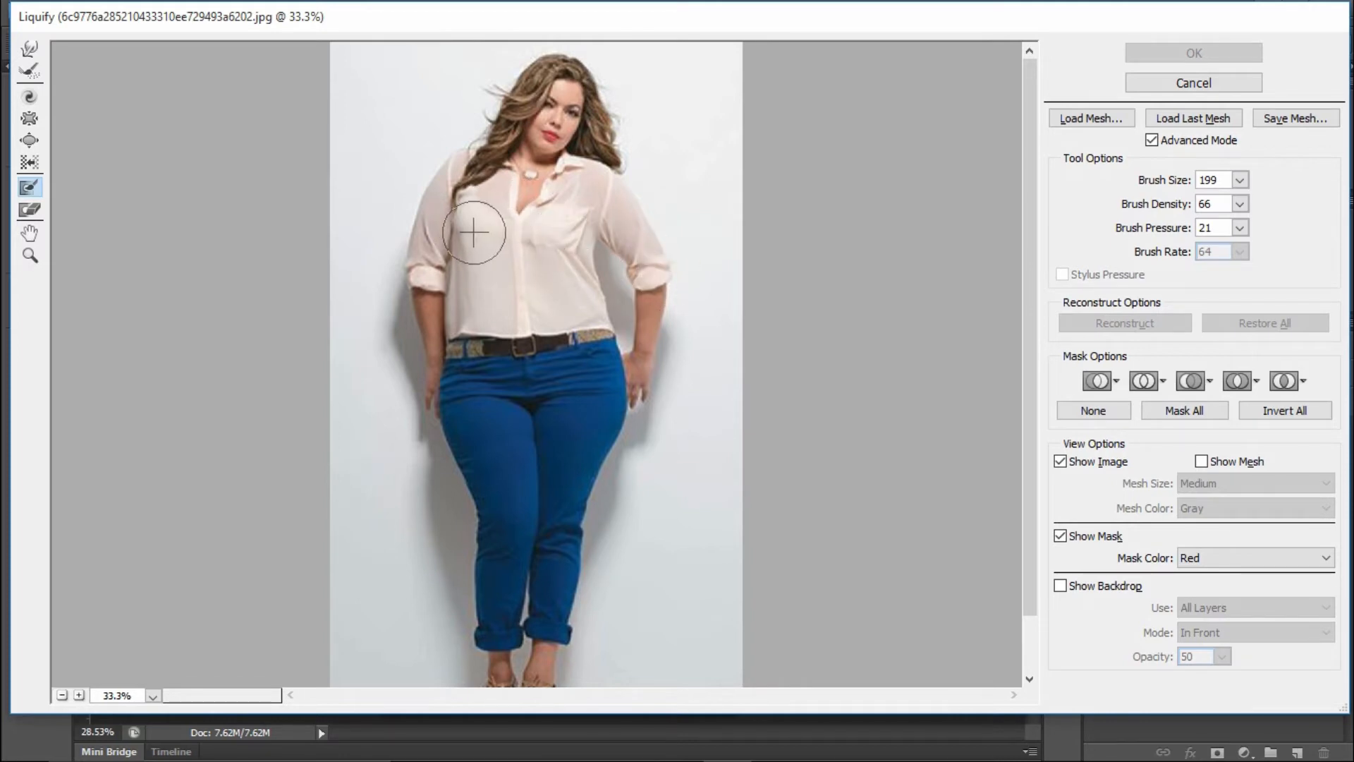
- Try the Twirl Clockwise tool on the chest with the brush size set to 427
{"action": "left_click", "coordinate": [29, 98]}
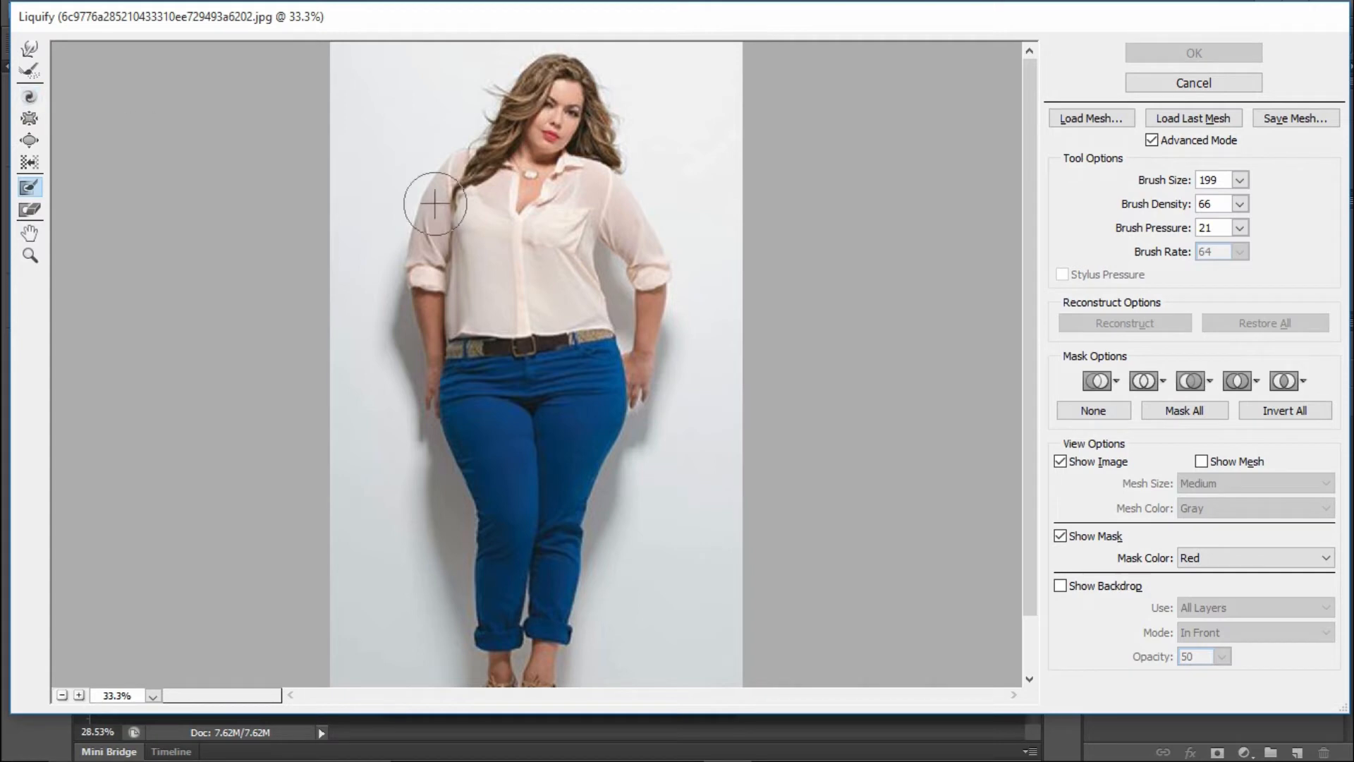
{"action": "left_click", "coordinate": [29, 99]}
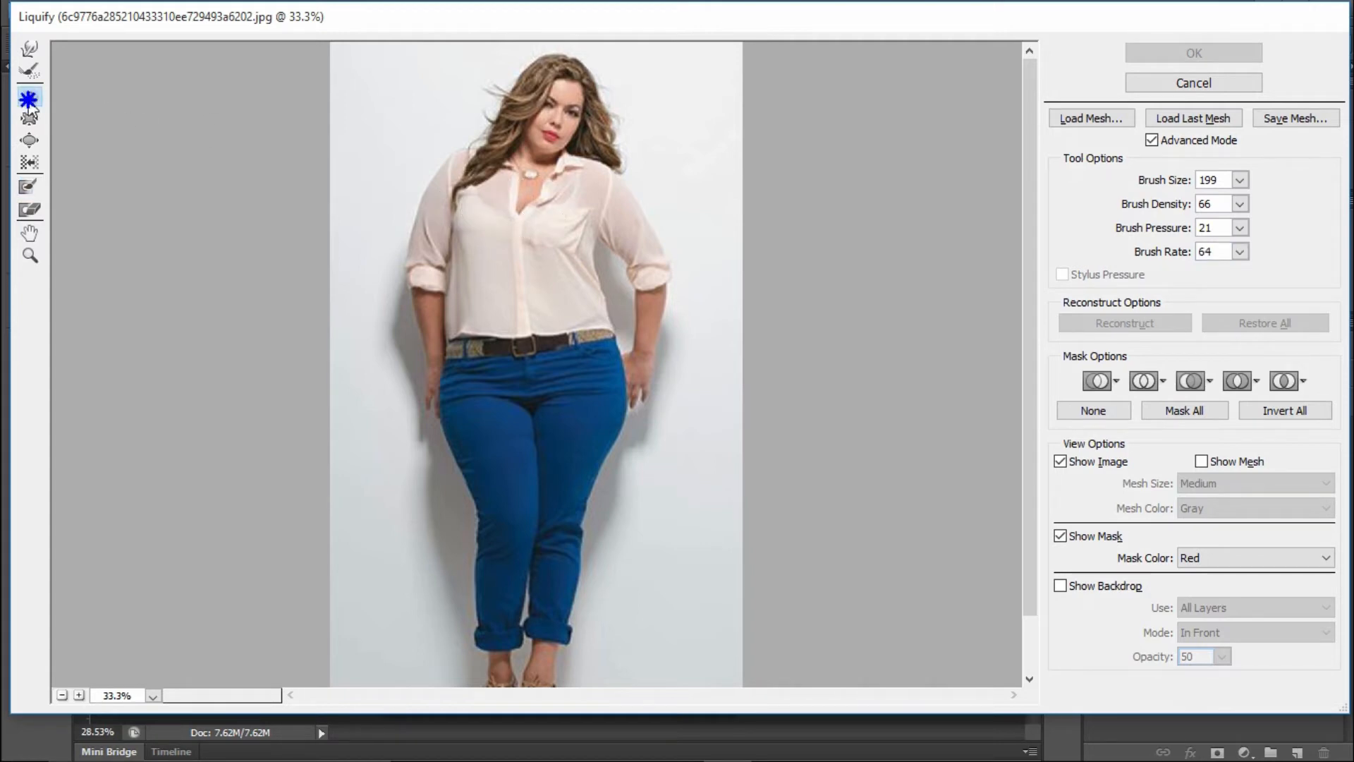
{"action": "left_click_drag", "start_coordinate": [485, 225], "coordinate": [519, 225]}
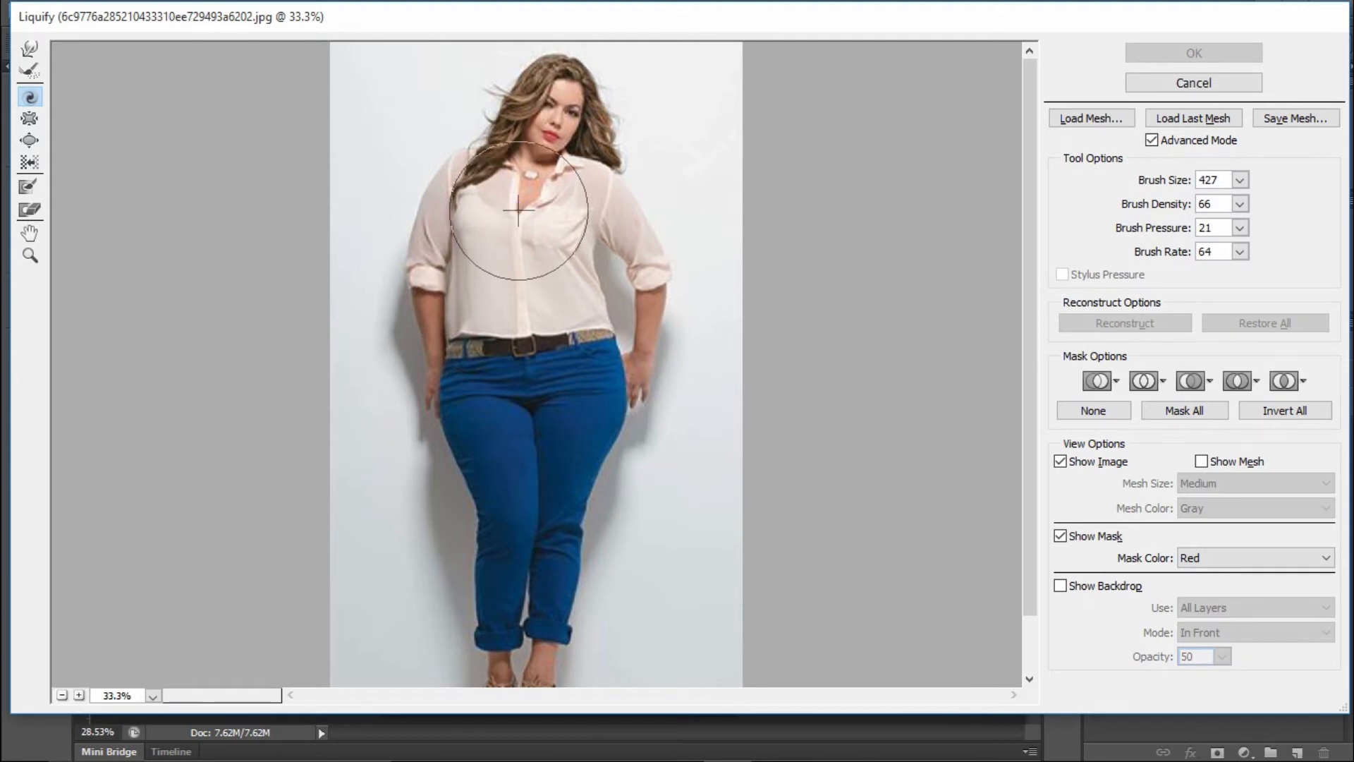
{"action": "left_click", "coordinate": [519, 209]}
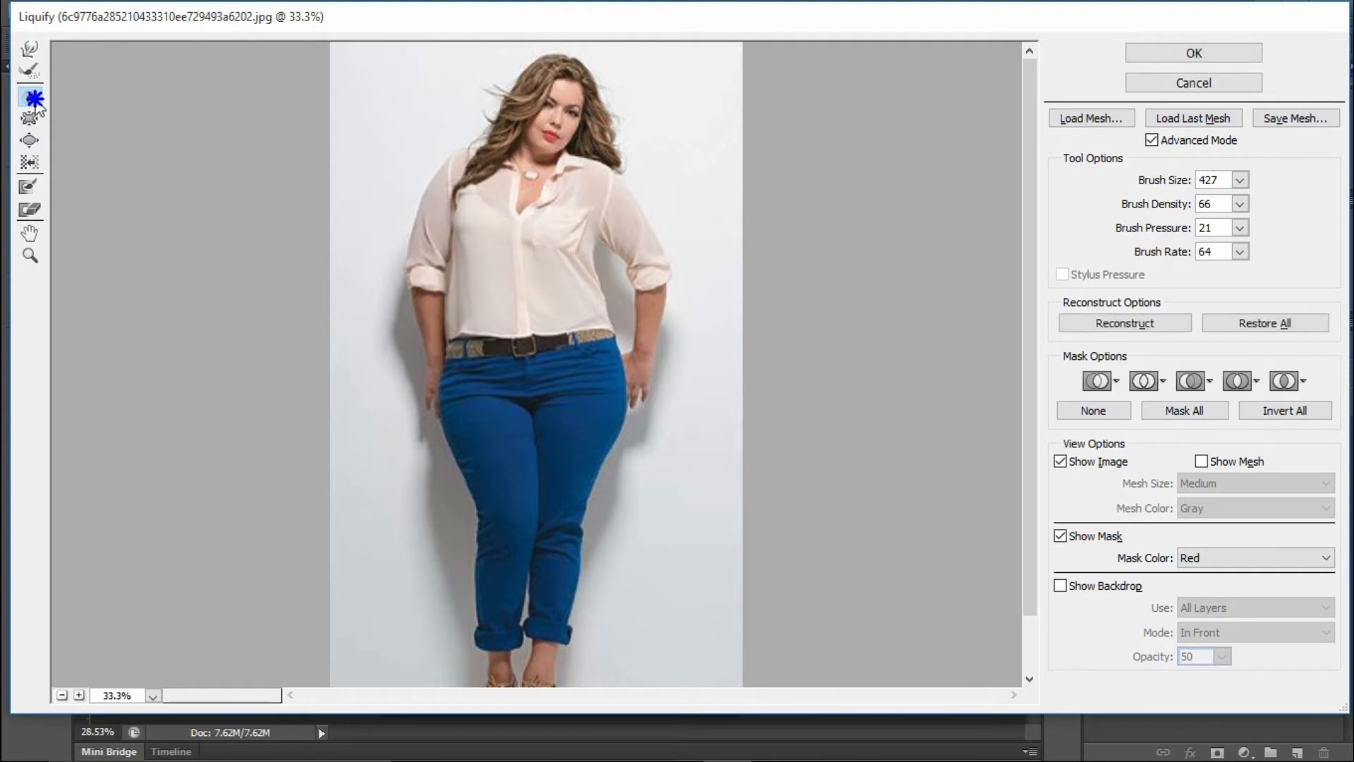
{"action": "mouse_move", "coordinate": [508, 351]}
{"action": "left_mouse_down"}
{"action": "mouse_move", "coordinate": [468, 253]}
{"action": "mouse_move", "coordinate": [415, 203]}
{"action": "left_mouse_up"}
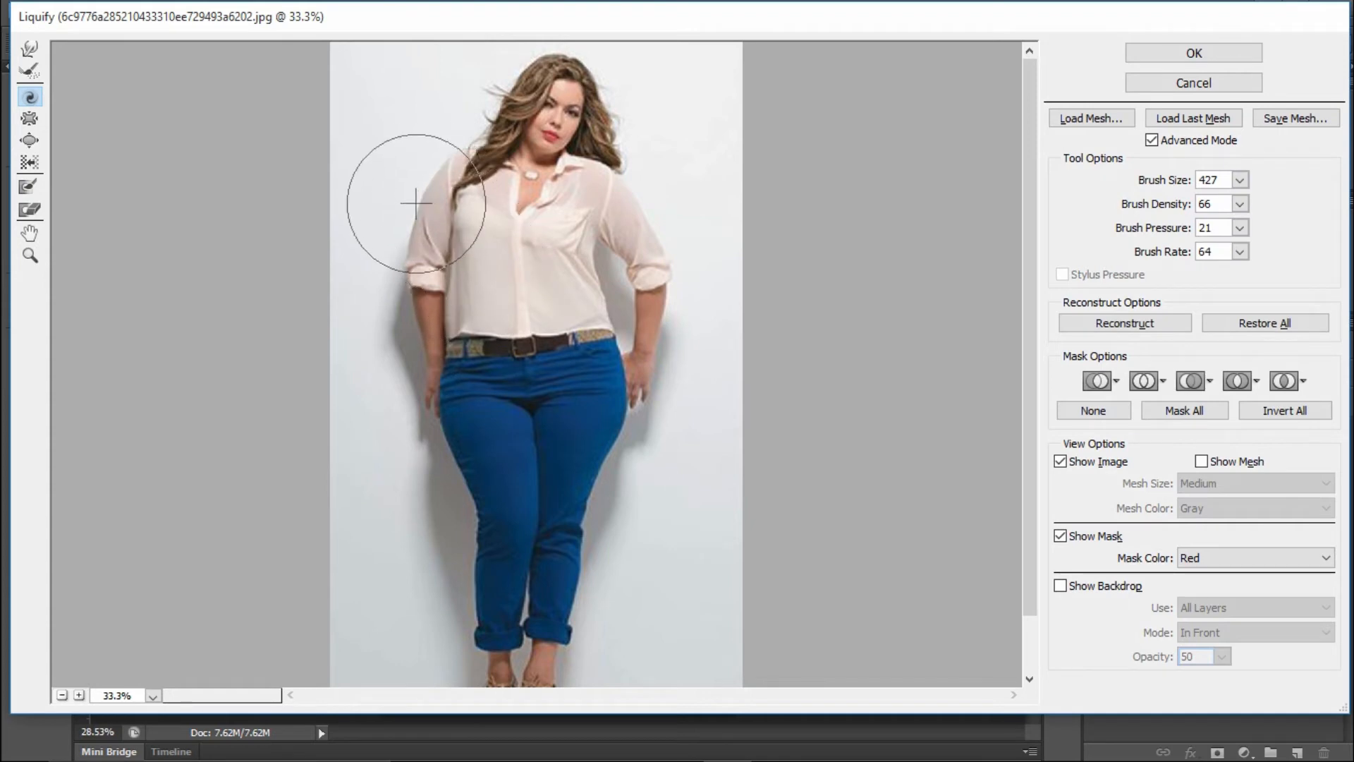
- Twirl the chest, face and waist at brush density 100, brush pressure 67 and brush rate 90
{"action": "left_click", "coordinate": [1240, 228]}
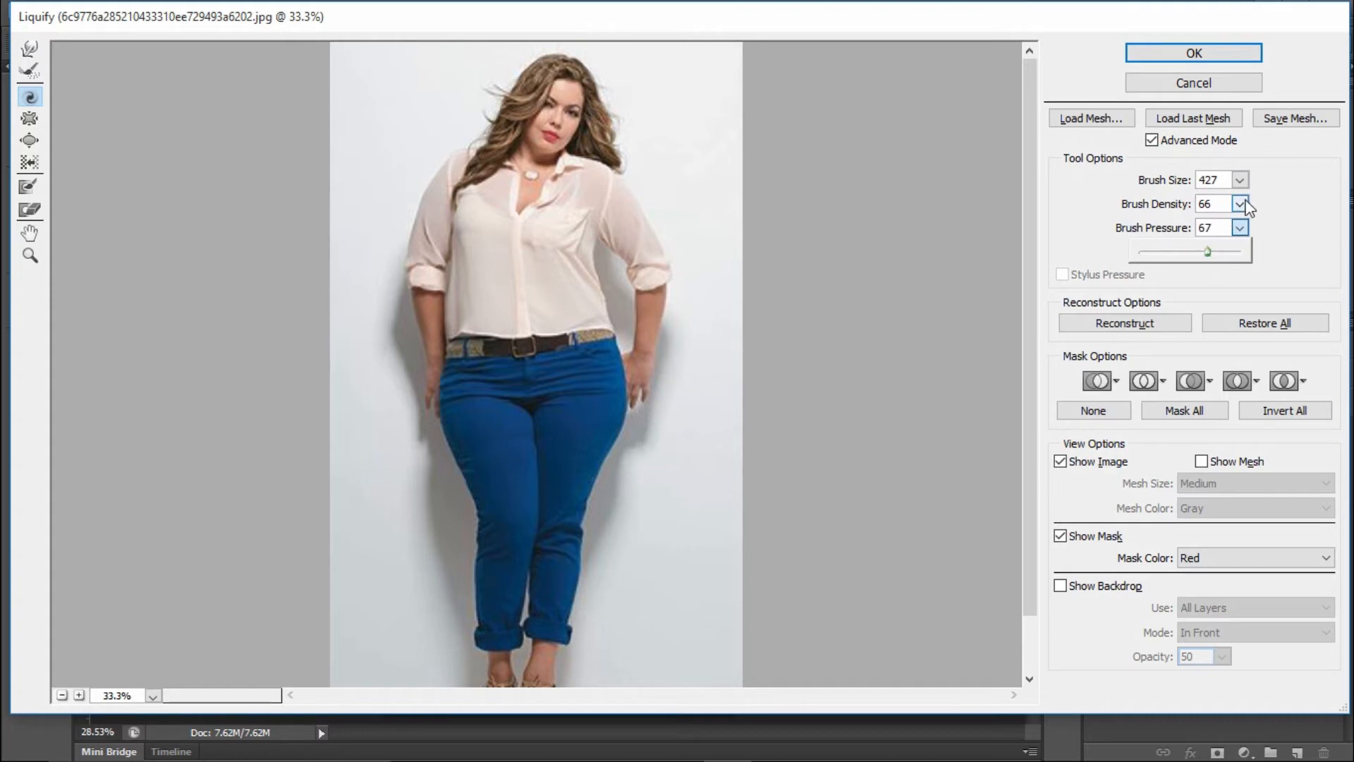
{"action": "left_click", "coordinate": [1242, 204]}
{"action": "left_click", "coordinate": [1262, 227]}
{"action": "left_click_drag", "start_coordinate": [535, 243], "coordinate": [494, 268]}
{"action": "mouse_move", "coordinate": [553, 152]}
{"action": "left_mouse_down"}
{"action": "mouse_move", "coordinate": [551, 190]}
{"action": "mouse_move", "coordinate": [532, 200]}
{"action": "mouse_move", "coordinate": [553, 185]}
{"action": "mouse_move", "coordinate": [559, 106]}
{"action": "left_mouse_up"}
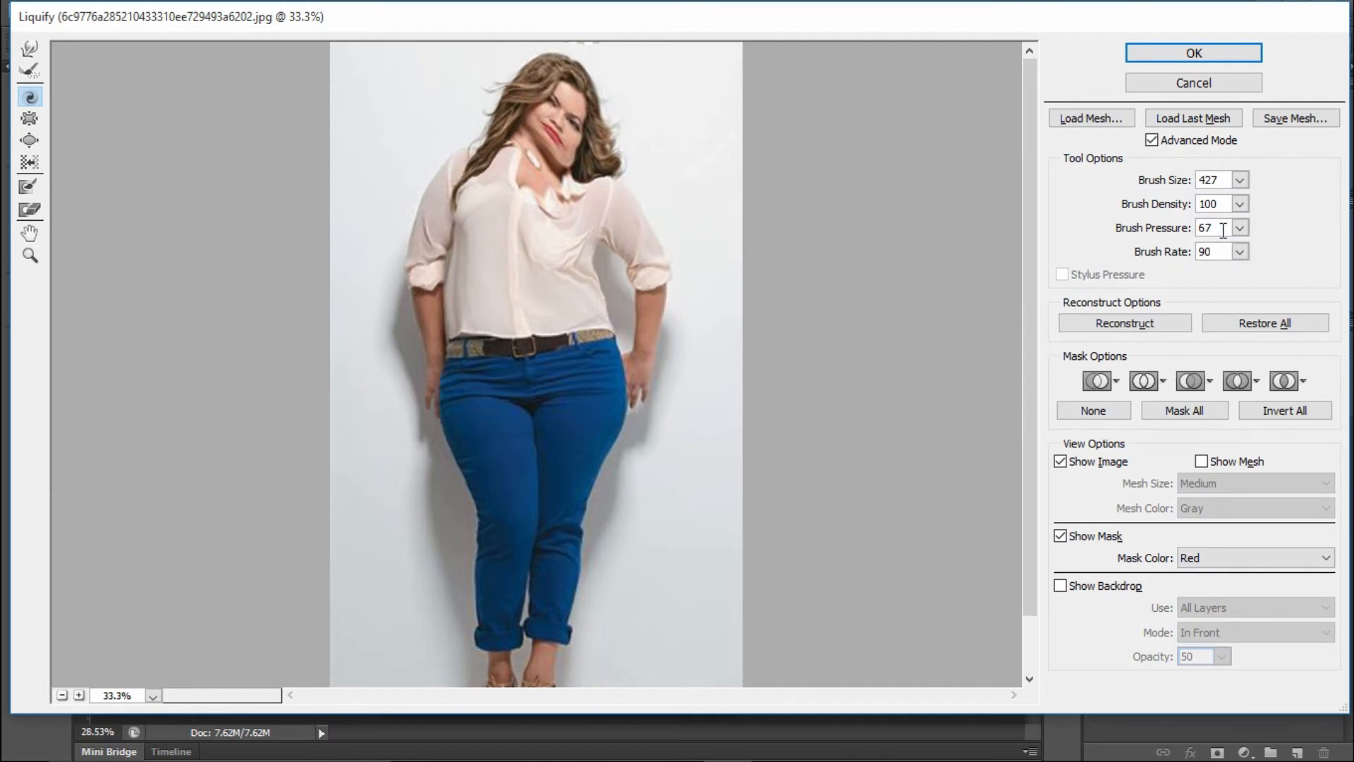
{"action": "mouse_move", "coordinate": [716, 288]}
{"action": "left_mouse_down"}
{"action": "mouse_move", "coordinate": [620, 281]}
{"action": "mouse_move", "coordinate": [628, 302]}
{"action": "mouse_move", "coordinate": [591, 313]}
{"action": "mouse_move", "coordinate": [611, 363]}
{"action": "mouse_move", "coordinate": [589, 424]}
{"action": "mouse_move", "coordinate": [531, 385]}
{"action": "left_mouse_up"}
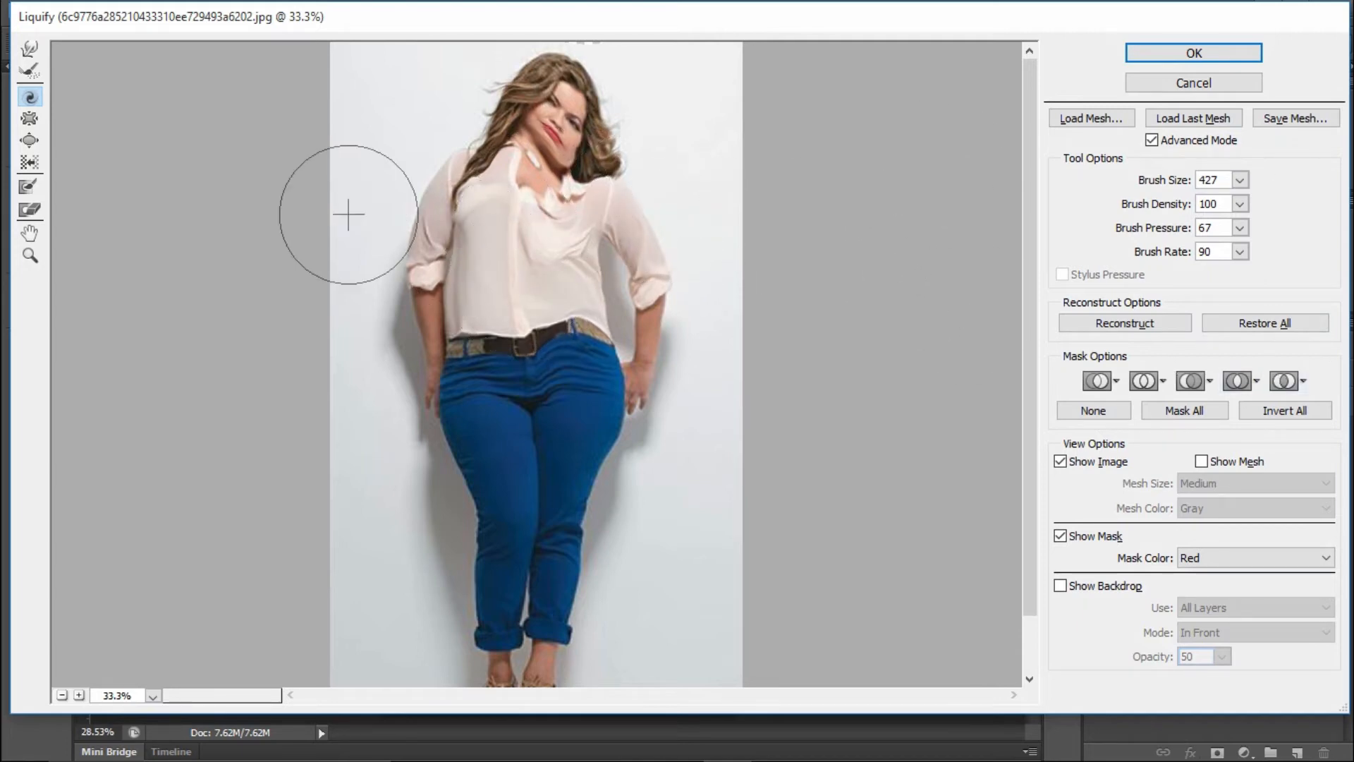
- Restore all distortions and leave the Liquify filter without applying it
{"action": "left_click", "coordinate": [1275, 325]}
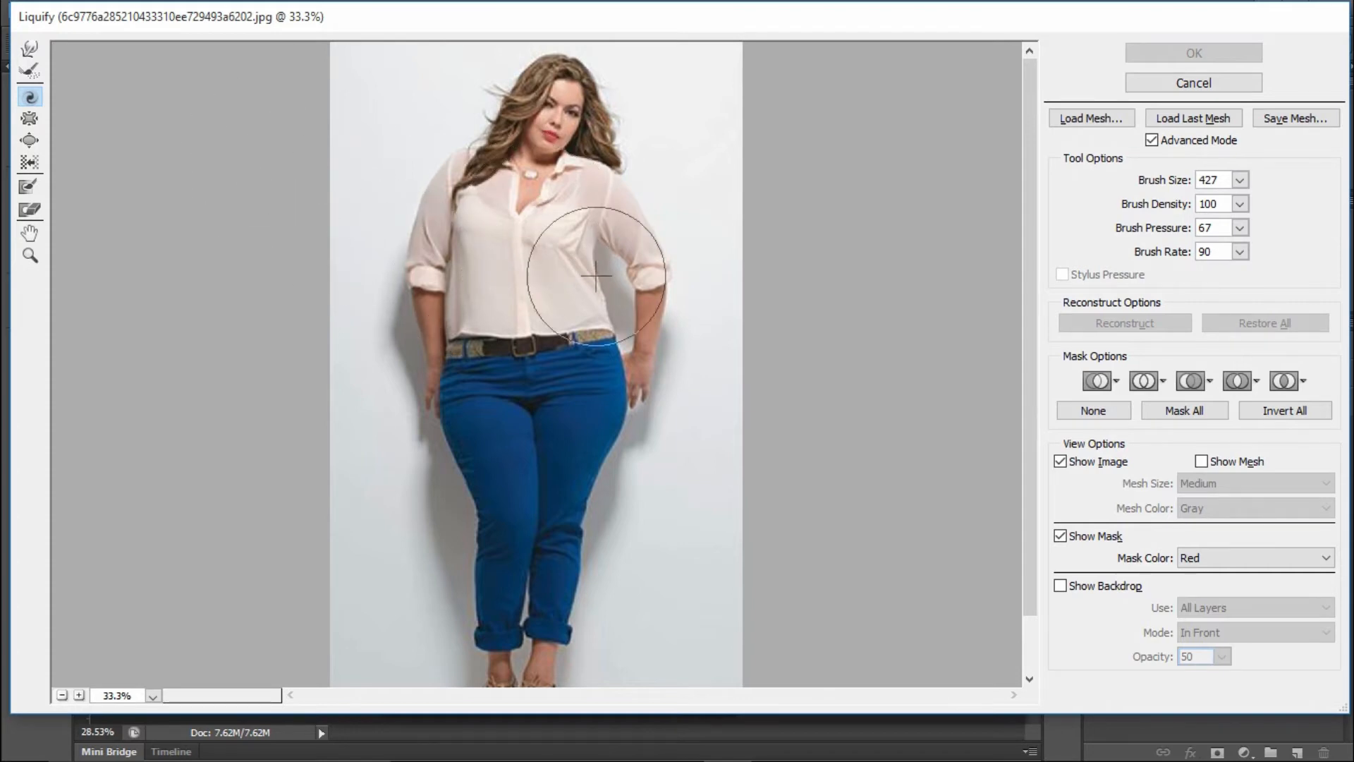
{"action": "left_click", "coordinate": [1233, 88]}
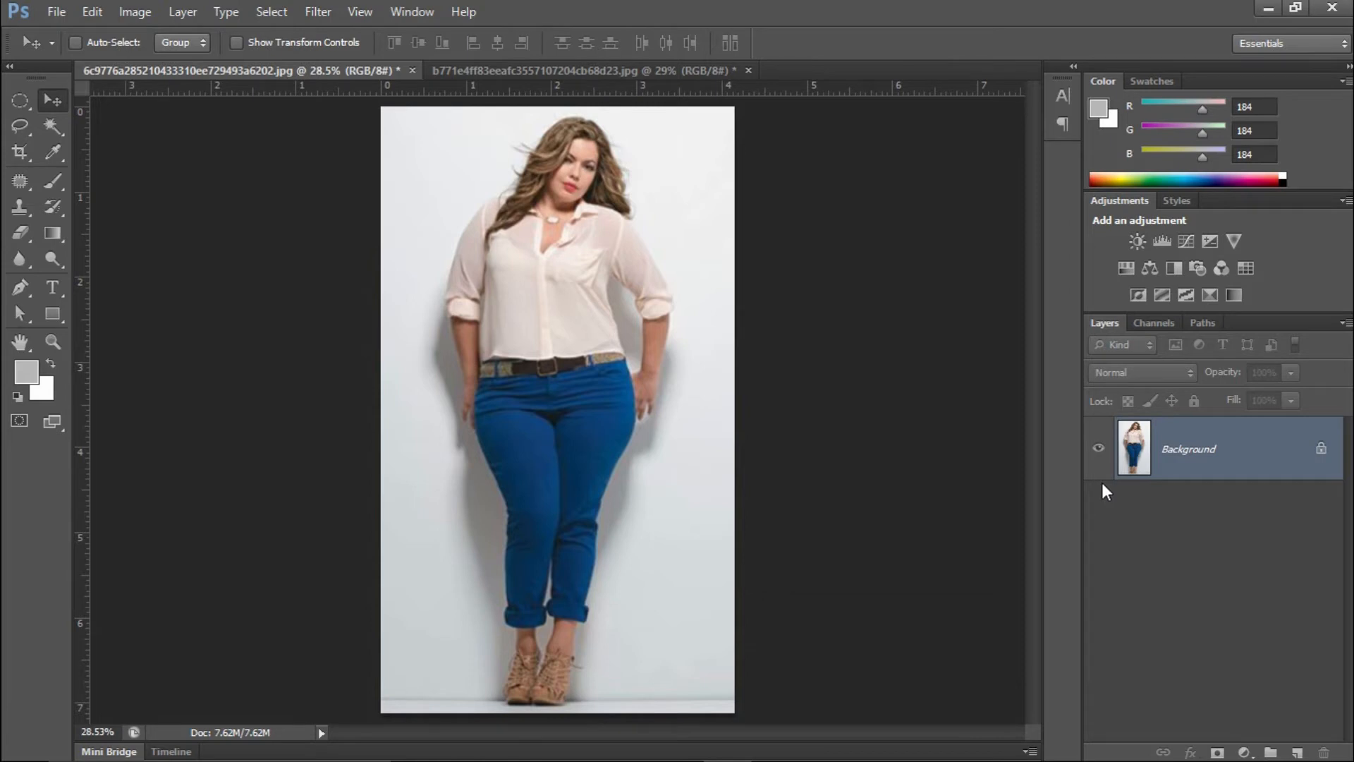
- Duplicate the Background layer and open the Liquify filter on the copy
{"action": "key", "text": "ctrl+j"}
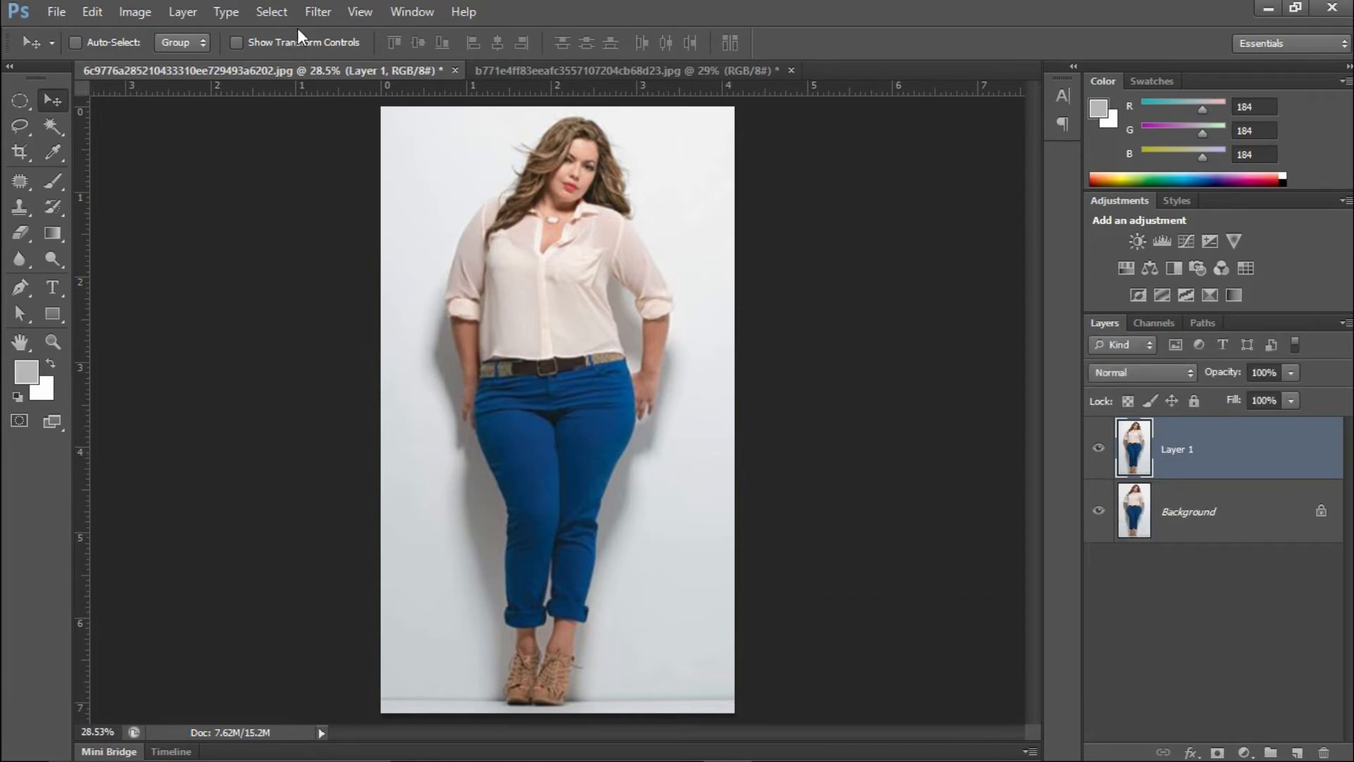
{"action": "left_click", "coordinate": [311, 11]}
{"action": "left_click", "coordinate": [332, 142]}
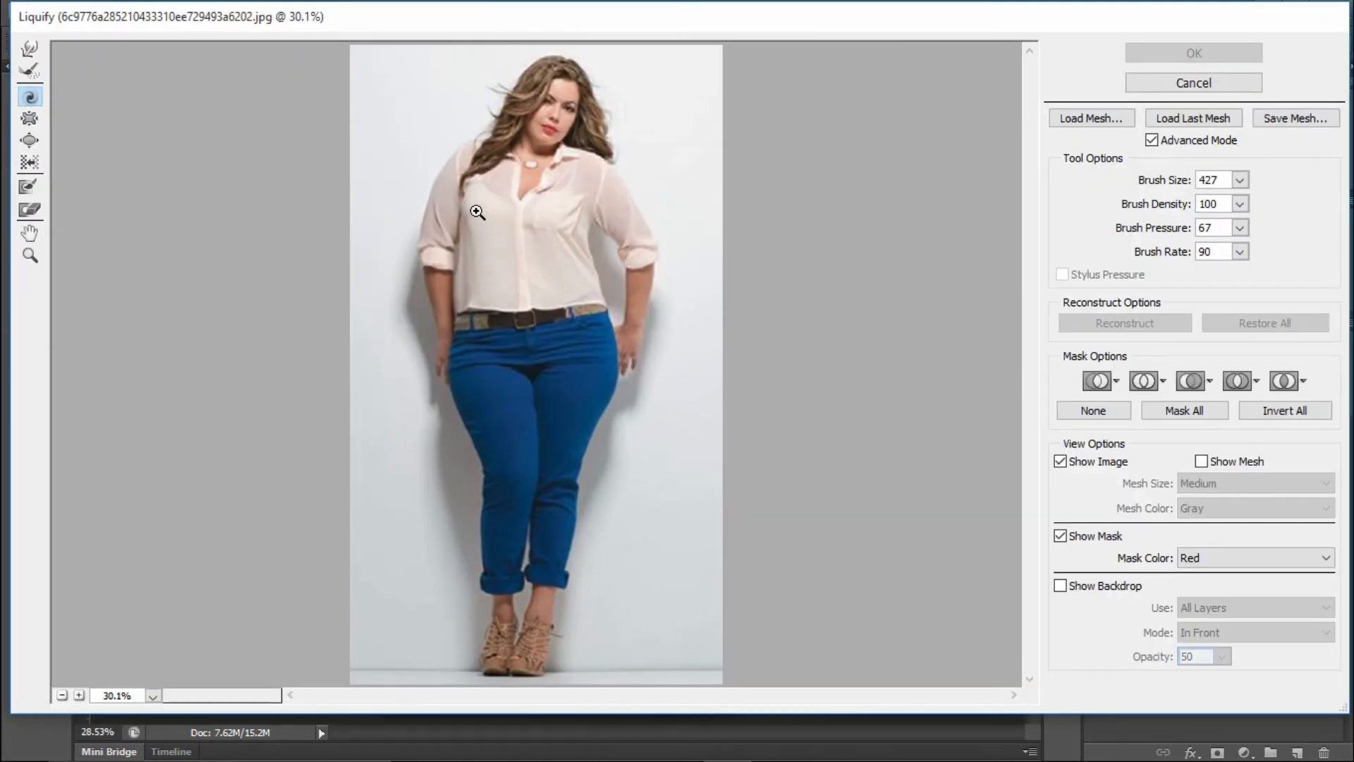
- Choose the Forward Warp tool for the hips and set brush size 109, brush density 50 and brush pressure 20
{"action": "left_click_drag", "start_coordinate": [671, 471], "coordinate": [694, 554]}
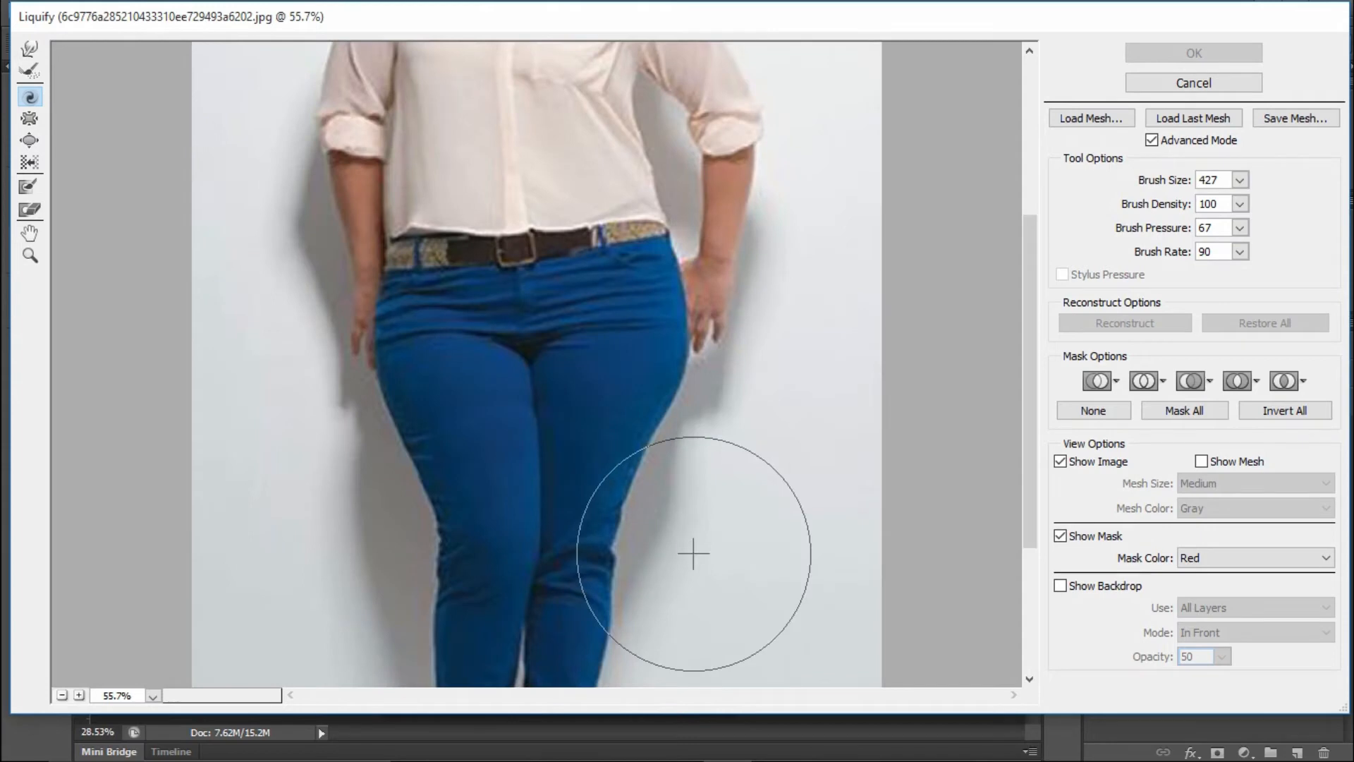
{"action": "left_click", "coordinate": [552, 330]}
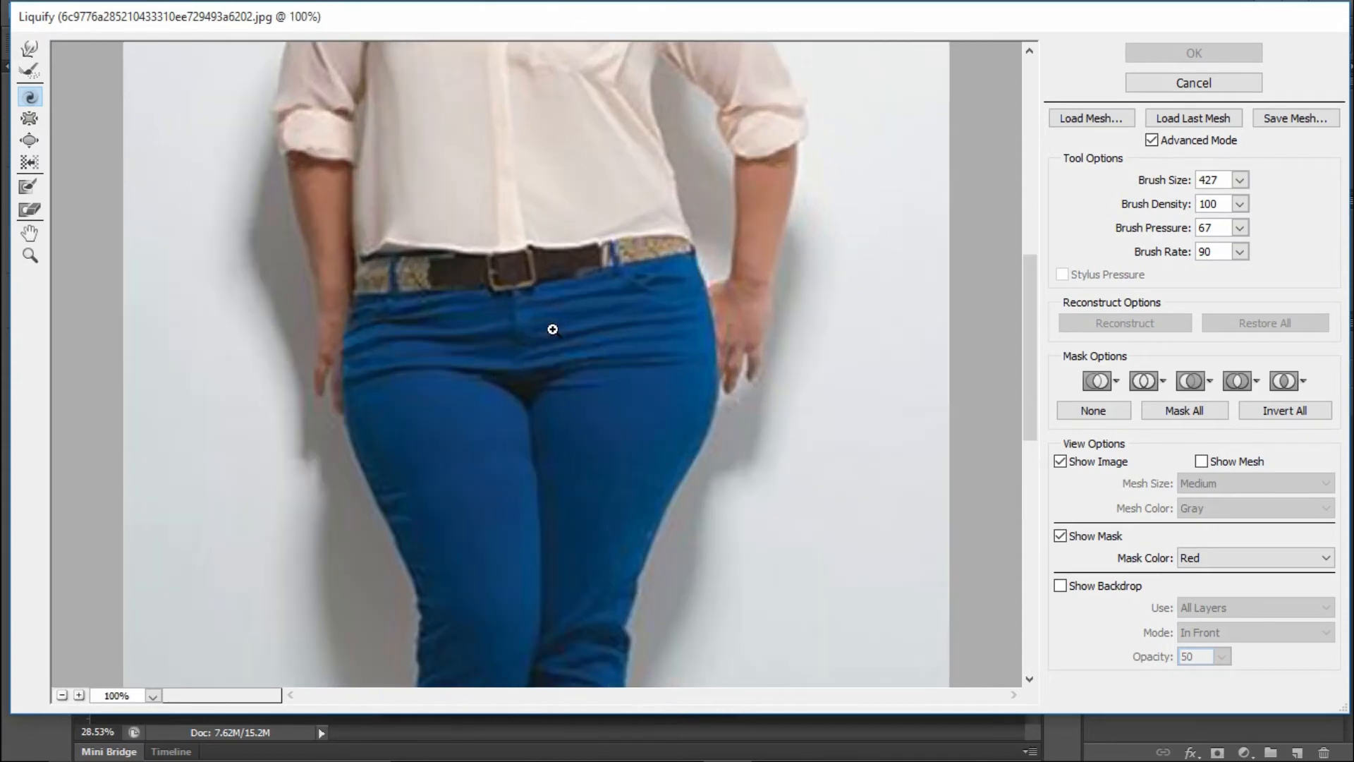
{"action": "left_click", "coordinate": [552, 329]}
{"action": "left_click_drag", "start_coordinate": [566, 390], "coordinate": [544, 274]}
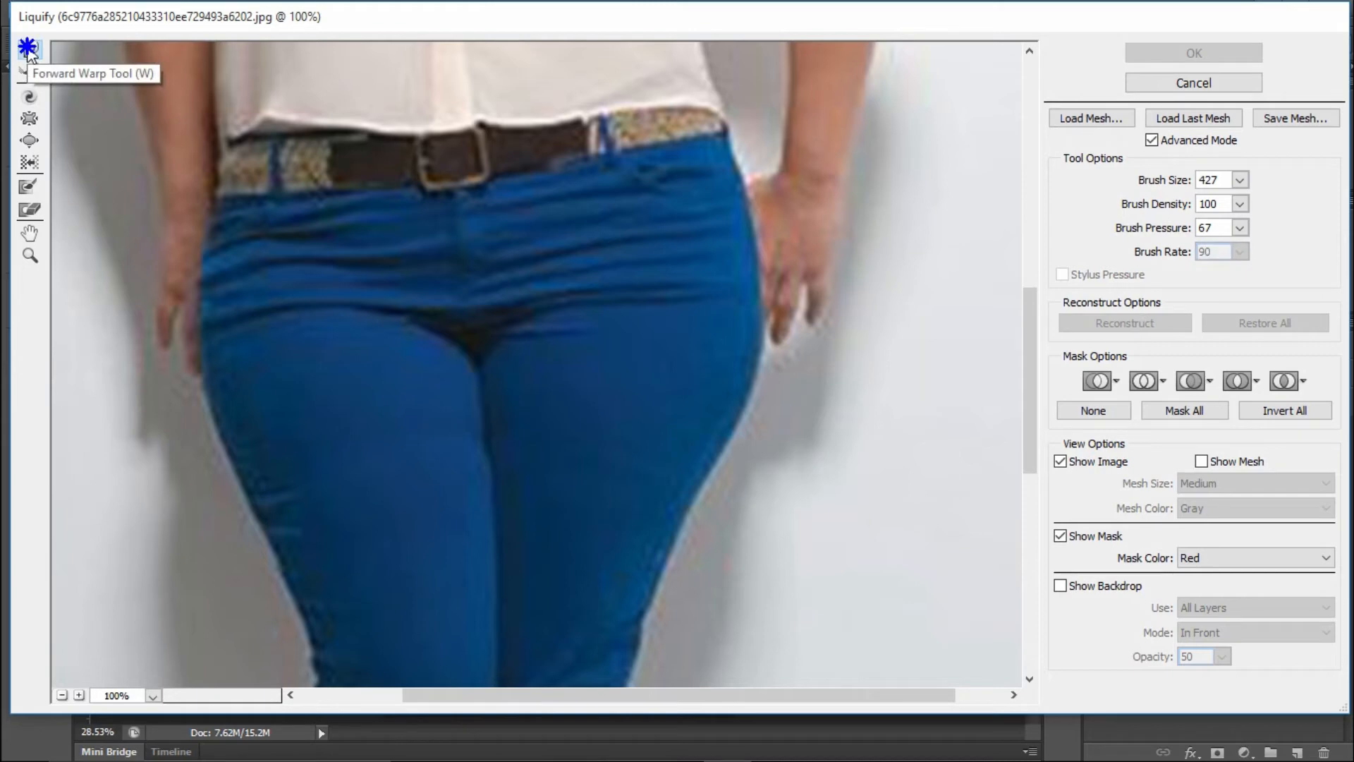
{"action": "left_click_drag", "start_coordinate": [647, 299], "coordinate": [484, 326]}
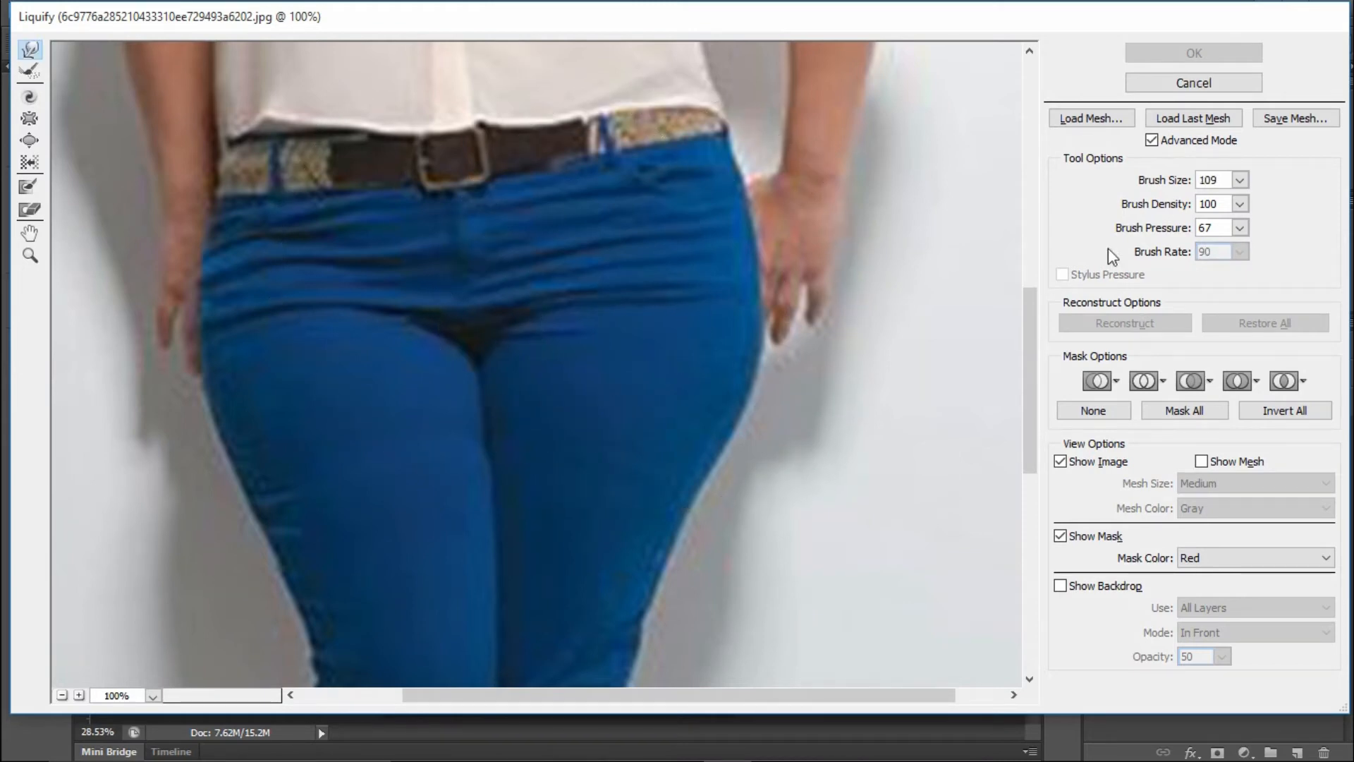
{"action": "left_click", "coordinate": [1240, 228]}
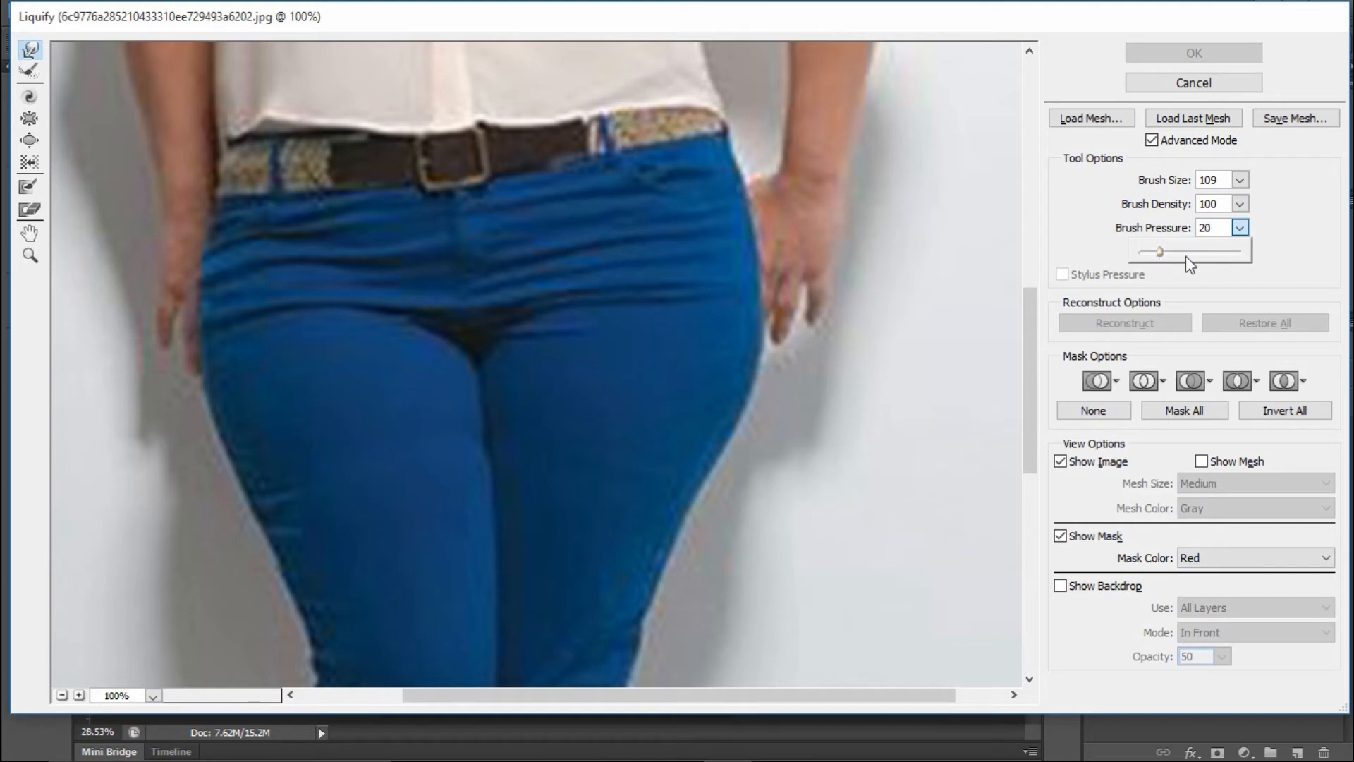
{"action": "left_click", "coordinate": [1239, 204]}
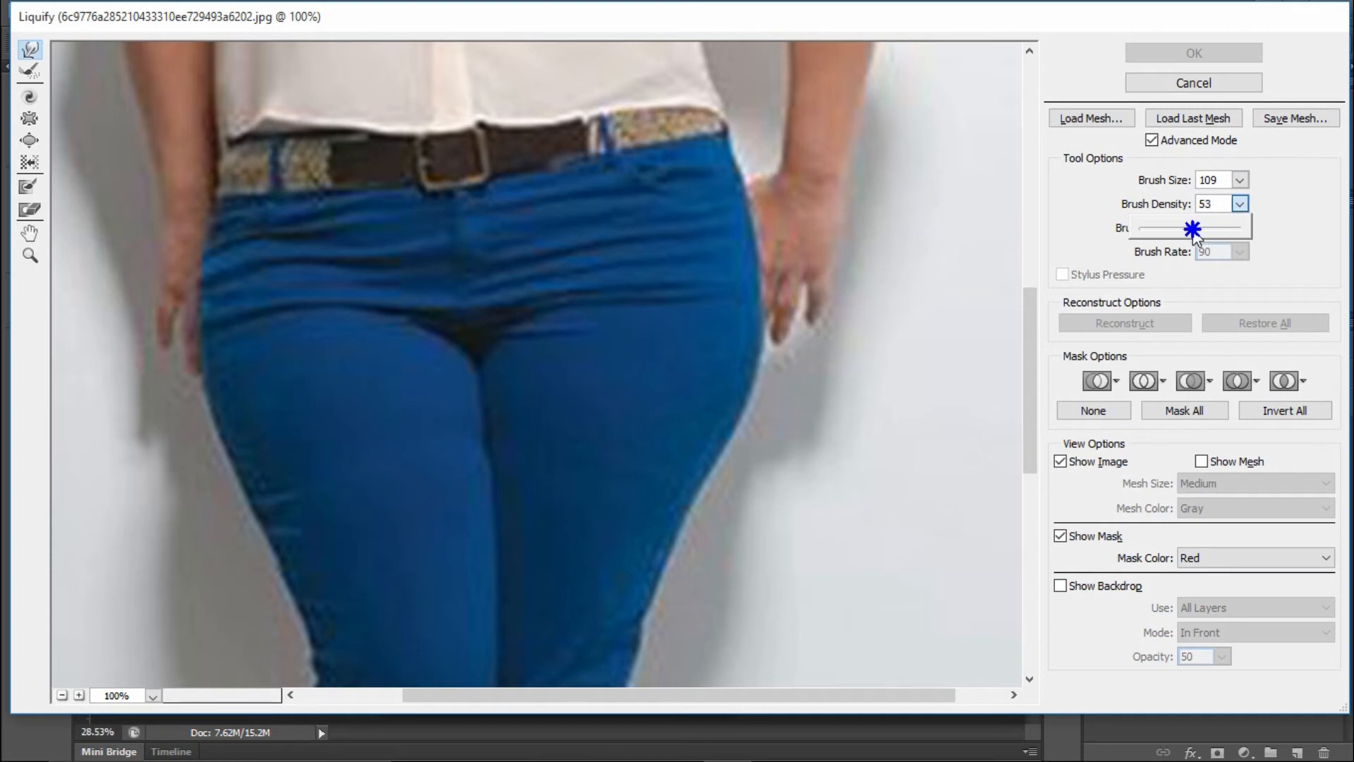
{"action": "left_click", "coordinate": [1296, 182]}
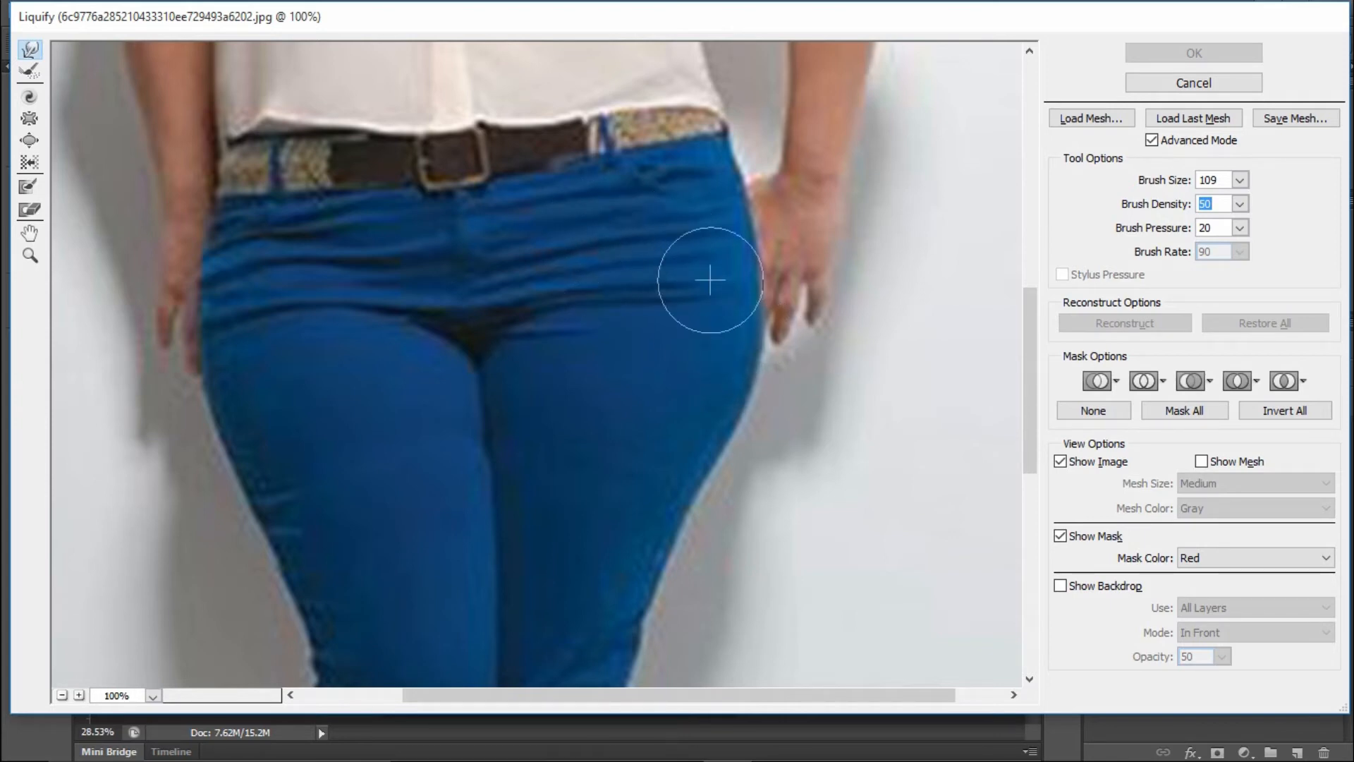
- Push the woman's left hip and the adjoining belt and blouse edge inward with the Forward Warp brush
{"action": "mouse_move", "coordinate": [728, 305]}
{"action": "left_mouse_down"}
{"action": "mouse_move", "coordinate": [761, 247]}
{"action": "mouse_move", "coordinate": [718, 248]}
{"action": "mouse_move", "coordinate": [726, 267]}
{"action": "left_mouse_up"}
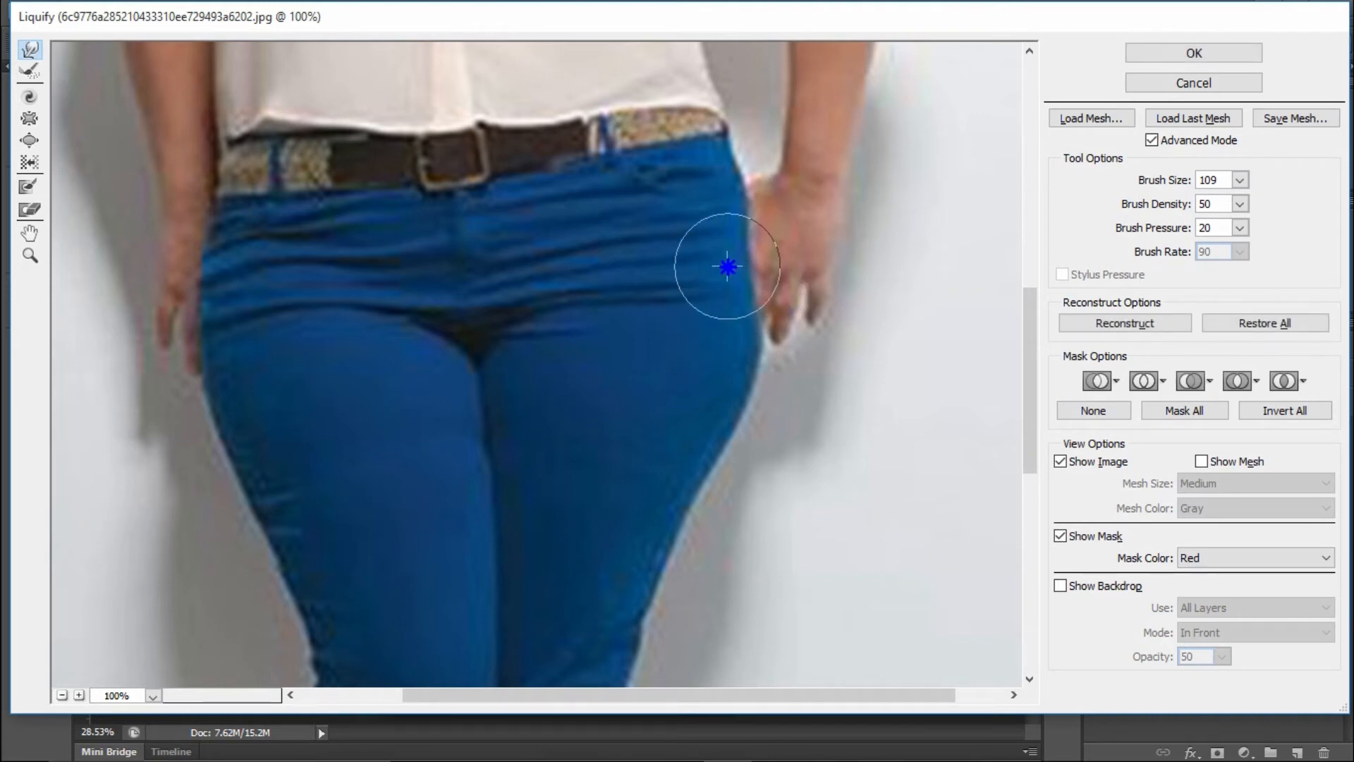
{"action": "left_click_drag", "start_coordinate": [740, 191], "coordinate": [700, 190]}
{"action": "left_click_drag", "start_coordinate": [742, 146], "coordinate": [679, 152]}
{"action": "left_click_drag", "start_coordinate": [711, 94], "coordinate": [633, 108]}
{"action": "mouse_move", "coordinate": [726, 117]}
{"action": "left_mouse_down"}
{"action": "mouse_move", "coordinate": [682, 115]}
{"action": "mouse_move", "coordinate": [702, 134]}
{"action": "left_mouse_up"}
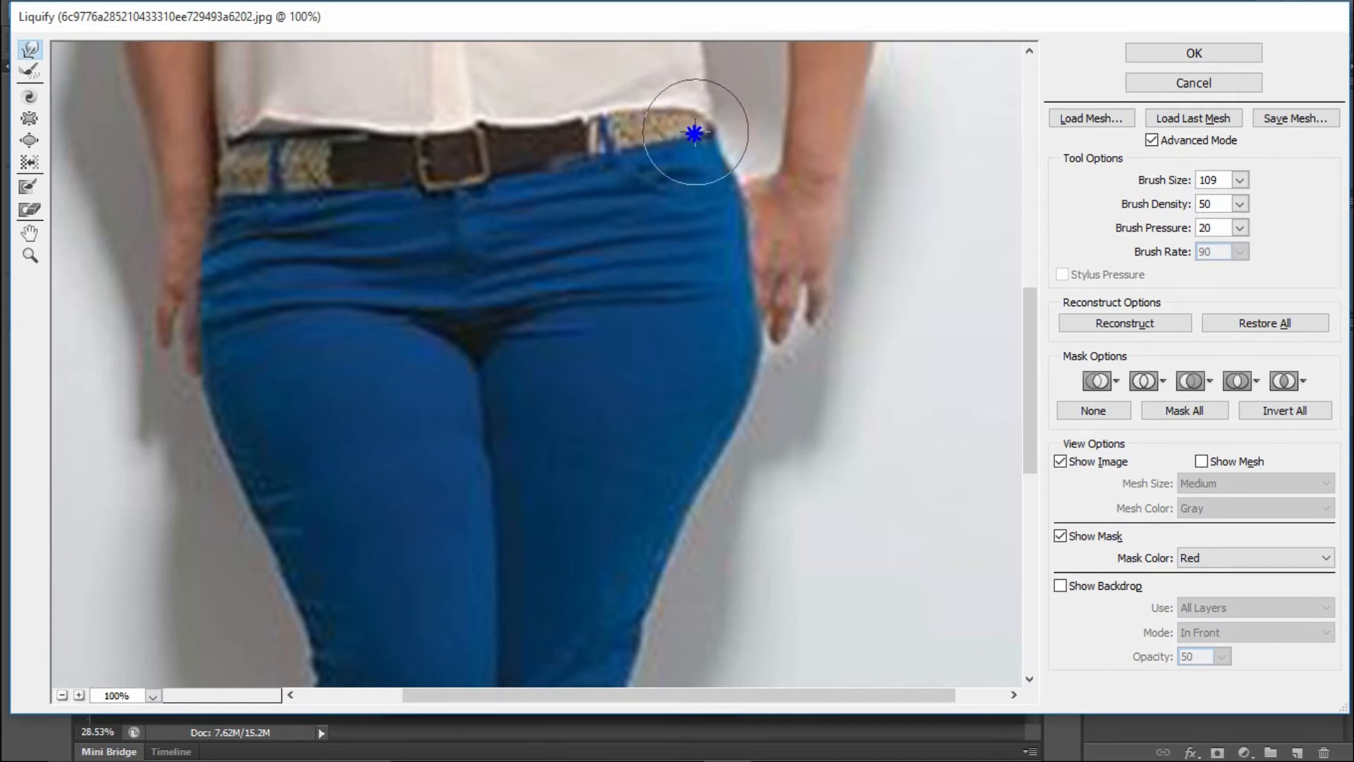
{"action": "left_click_drag", "start_coordinate": [755, 201], "coordinate": [705, 193]}
{"action": "mouse_move", "coordinate": [758, 241]}
{"action": "left_mouse_down"}
{"action": "mouse_move", "coordinate": [736, 297]}
{"action": "mouse_move", "coordinate": [741, 236]}
{"action": "mouse_move", "coordinate": [715, 193]}
{"action": "left_mouse_up"}
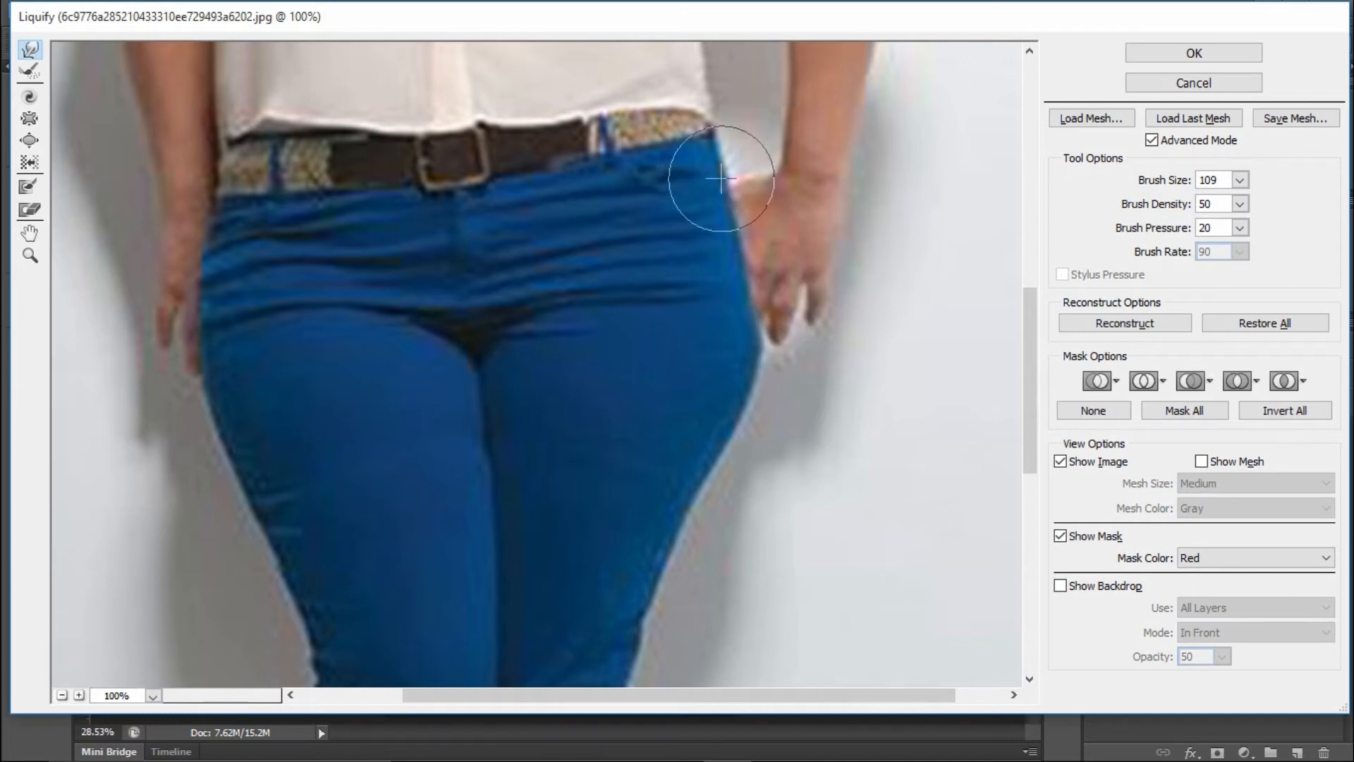
- Warp her left outer thigh inward, pull her left hand closer to the body and refine the hip edge
{"action": "mouse_move", "coordinate": [774, 354]}
{"action": "left_mouse_down"}
{"action": "mouse_move", "coordinate": [734, 351]}
{"action": "mouse_move", "coordinate": [767, 322]}
{"action": "mouse_move", "coordinate": [742, 320]}
{"action": "mouse_move", "coordinate": [727, 352]}
{"action": "left_mouse_up"}
{"action": "mouse_move", "coordinate": [748, 400]}
{"action": "left_mouse_down"}
{"action": "mouse_move", "coordinate": [702, 412]}
{"action": "mouse_move", "coordinate": [748, 379]}
{"action": "mouse_move", "coordinate": [725, 378]}
{"action": "left_mouse_up"}
{"action": "left_click_drag", "start_coordinate": [760, 333], "coordinate": [737, 334]}
{"action": "mouse_move", "coordinate": [853, 282]}
{"action": "left_mouse_down"}
{"action": "mouse_move", "coordinate": [806, 298]}
{"action": "mouse_move", "coordinate": [831, 327]}
{"action": "mouse_move", "coordinate": [794, 326]}
{"action": "left_mouse_up"}
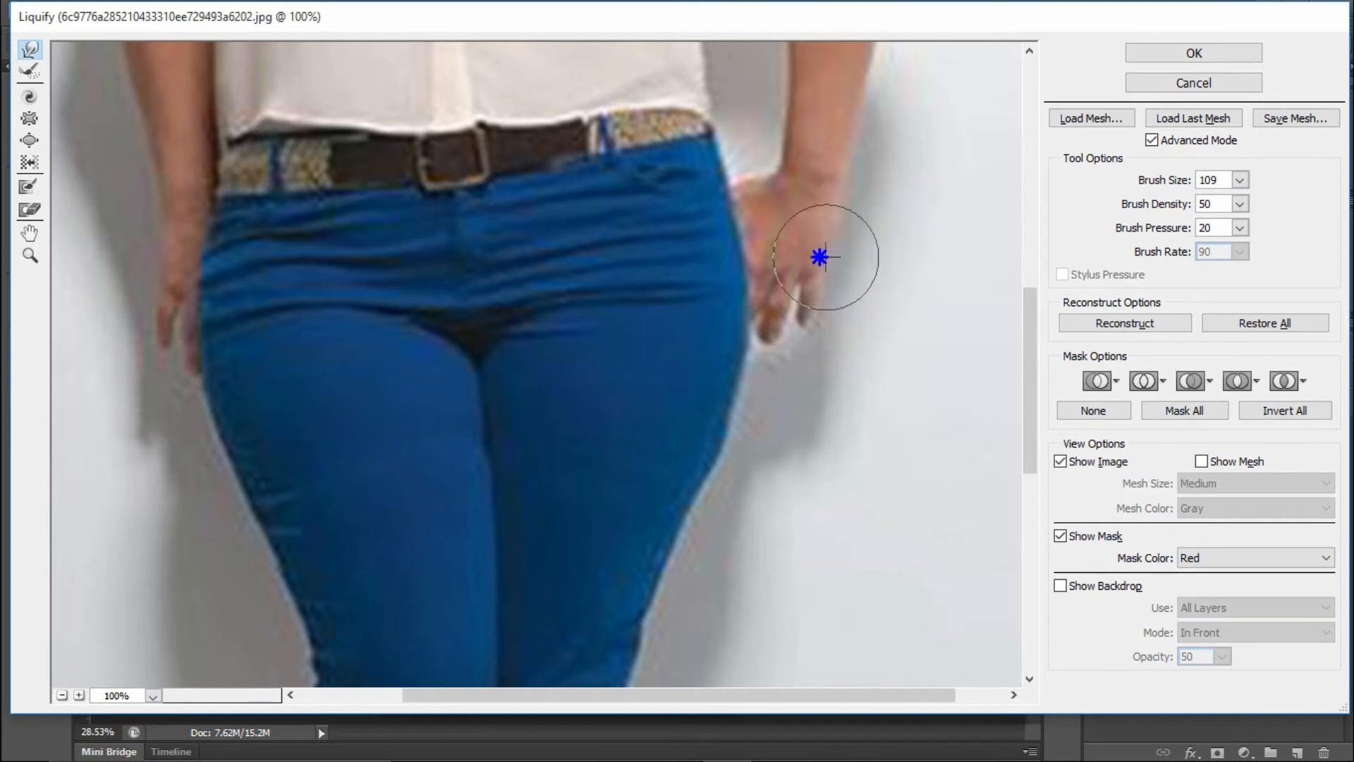
{"action": "left_click_drag", "start_coordinate": [744, 187], "coordinate": [715, 189]}
{"action": "left_click_drag", "start_coordinate": [710, 134], "coordinate": [694, 124]}
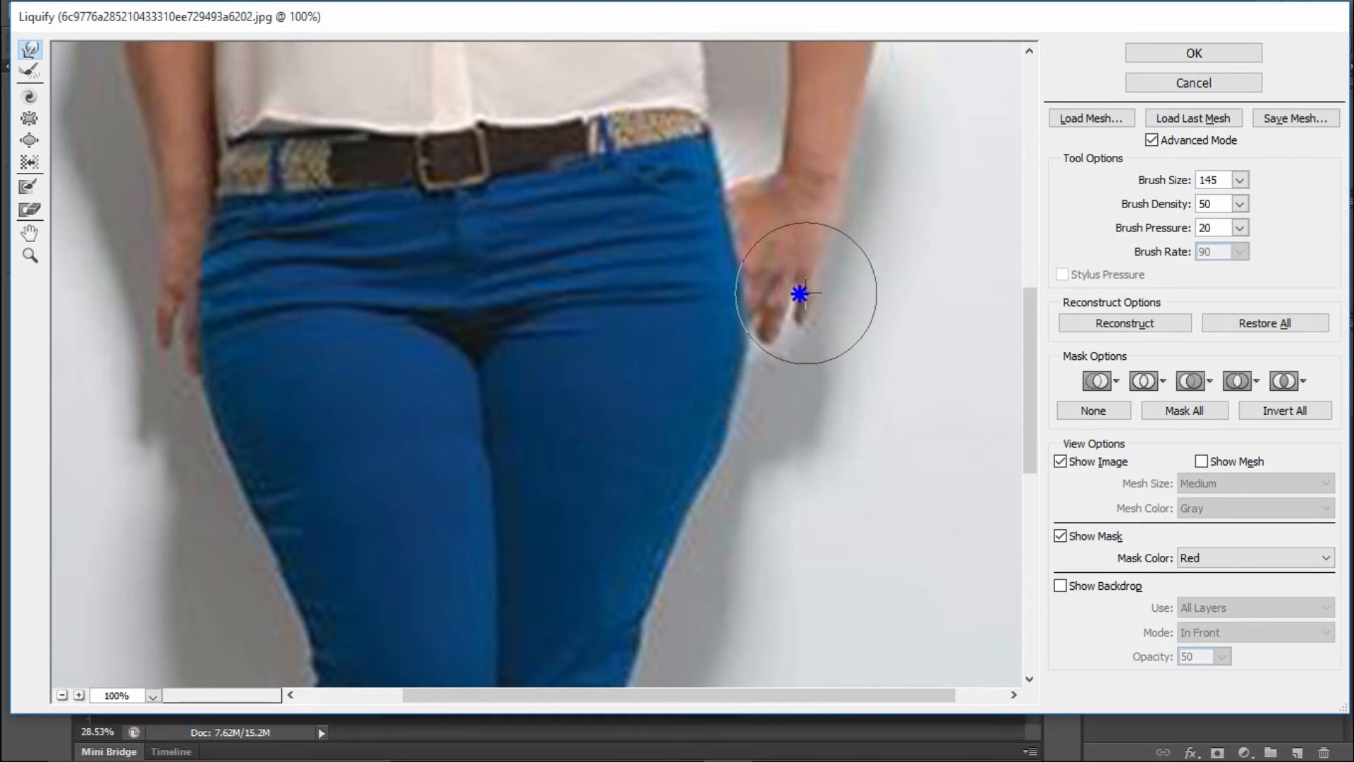
- With brush size 145, move her left hand and forearm inward and smooth the edge of the hip
{"action": "left_click", "coordinate": [736, 184]}
{"action": "left_click_drag", "start_coordinate": [858, 153], "coordinate": [844, 151]}
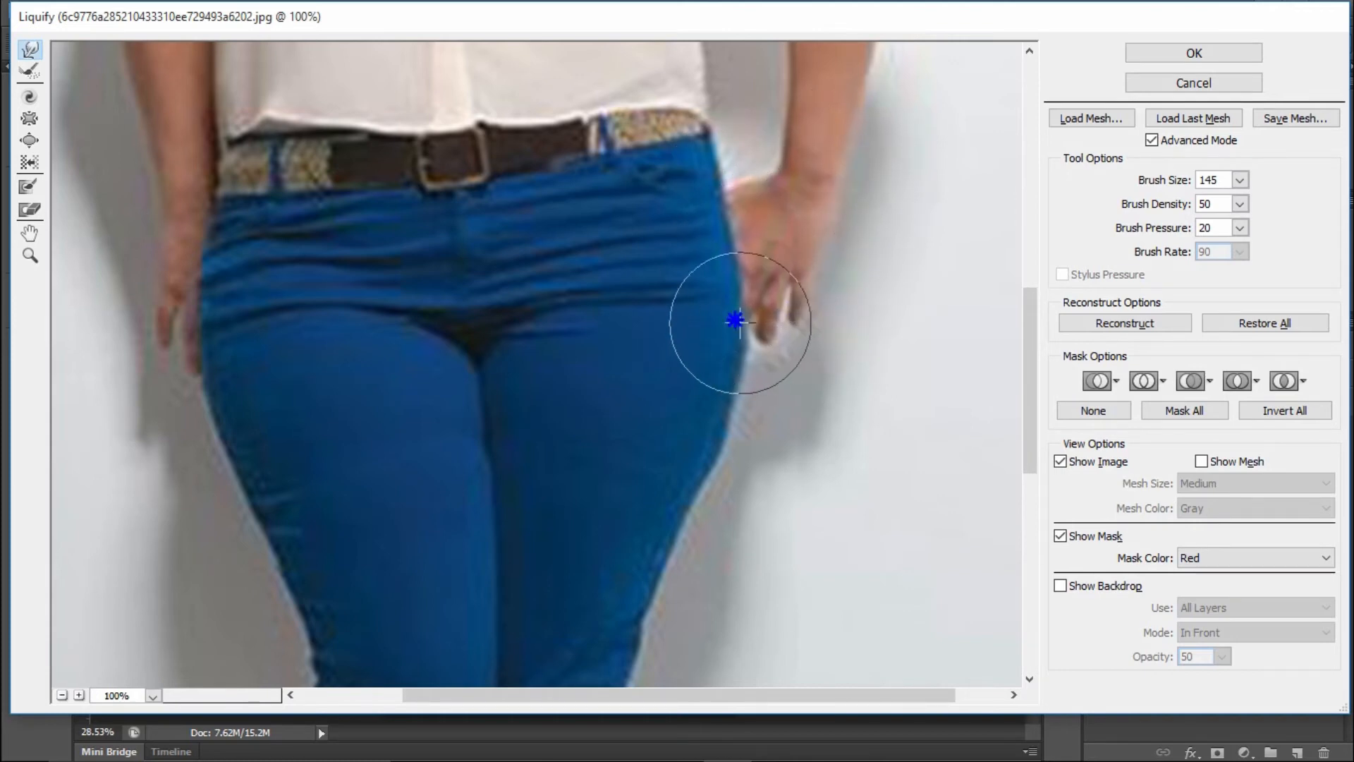
{"action": "left_click_drag", "start_coordinate": [764, 379], "coordinate": [745, 376]}
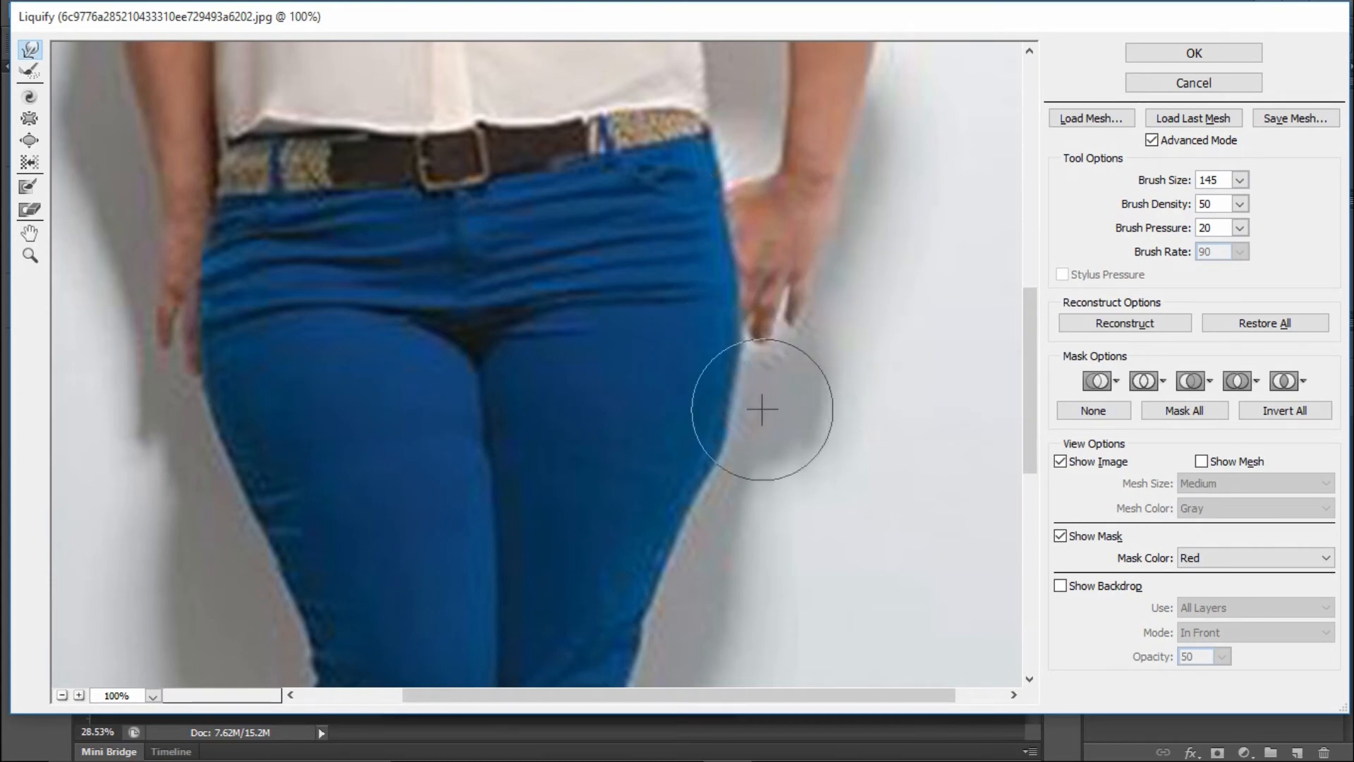
- Slim the outline of her left thigh down toward the knee, moving the hand inward along with it
{"action": "left_click_drag", "start_coordinate": [690, 484], "coordinate": [716, 342]}
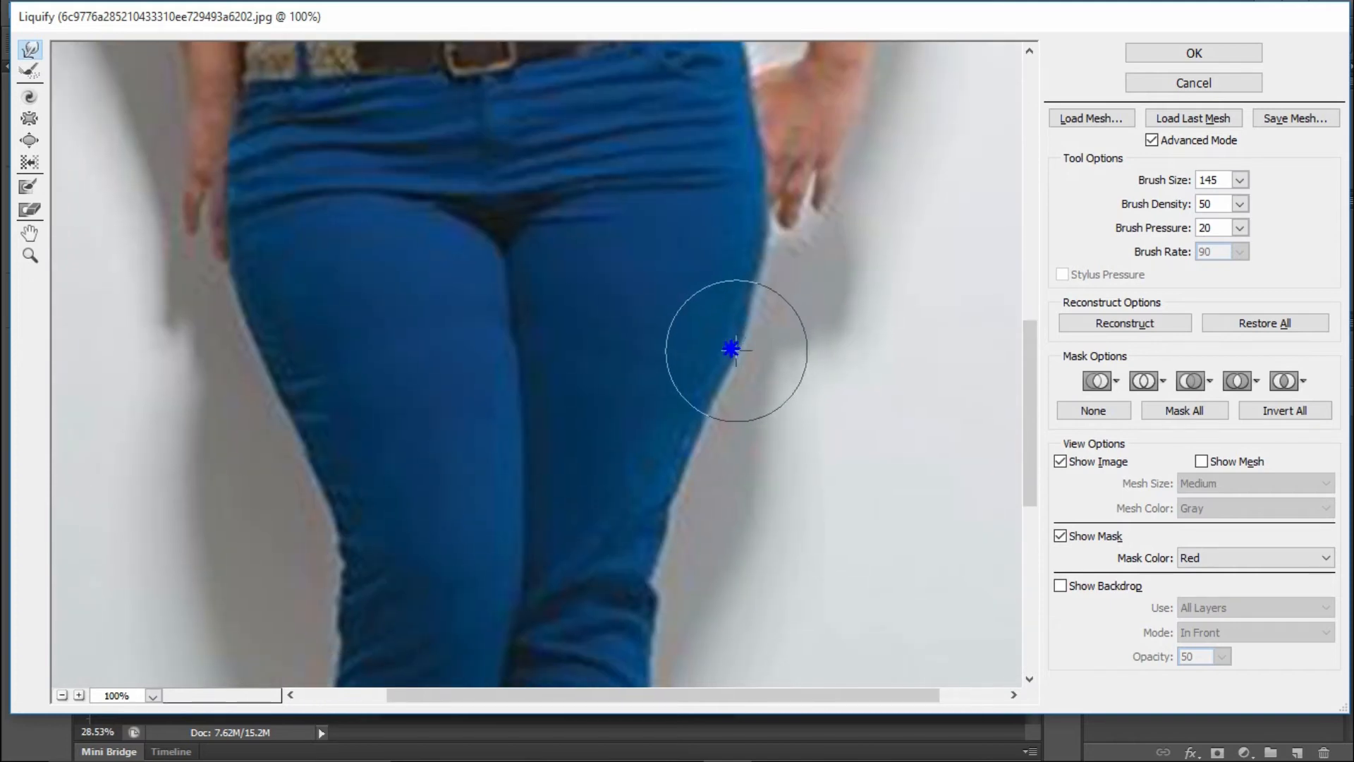
{"action": "left_click_drag", "start_coordinate": [764, 193], "coordinate": [745, 187]}
{"action": "left_click_drag", "start_coordinate": [758, 136], "coordinate": [734, 188]}
{"action": "mouse_move", "coordinate": [867, 167]}
{"action": "left_mouse_down"}
{"action": "mouse_move", "coordinate": [862, 209]}
{"action": "mouse_move", "coordinate": [826, 214]}
{"action": "mouse_move", "coordinate": [803, 232]}
{"action": "left_mouse_up"}
{"action": "mouse_move", "coordinate": [739, 308]}
{"action": "left_mouse_down"}
{"action": "mouse_move", "coordinate": [729, 302]}
{"action": "mouse_move", "coordinate": [734, 361]}
{"action": "mouse_move", "coordinate": [729, 317]}
{"action": "mouse_move", "coordinate": [764, 263]}
{"action": "mouse_move", "coordinate": [746, 261]}
{"action": "mouse_move", "coordinate": [743, 235]}
{"action": "left_mouse_up"}
{"action": "left_click_drag", "start_coordinate": [747, 375], "coordinate": [719, 363]}
{"action": "left_click_drag", "start_coordinate": [747, 418], "coordinate": [732, 414]}
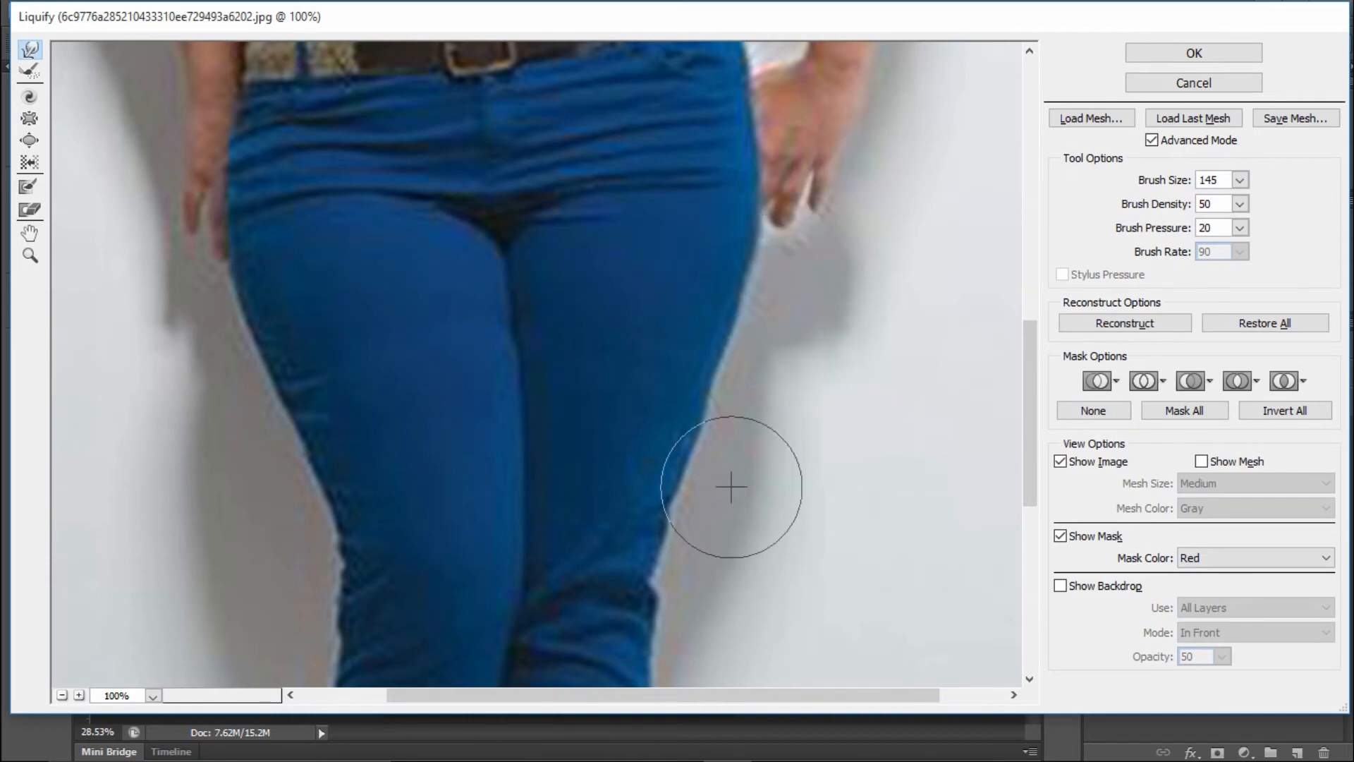
- Push the outer edge of her right hip and upper thigh inward to slim that side
{"action": "left_click_drag", "start_coordinate": [423, 330], "coordinate": [548, 455]}
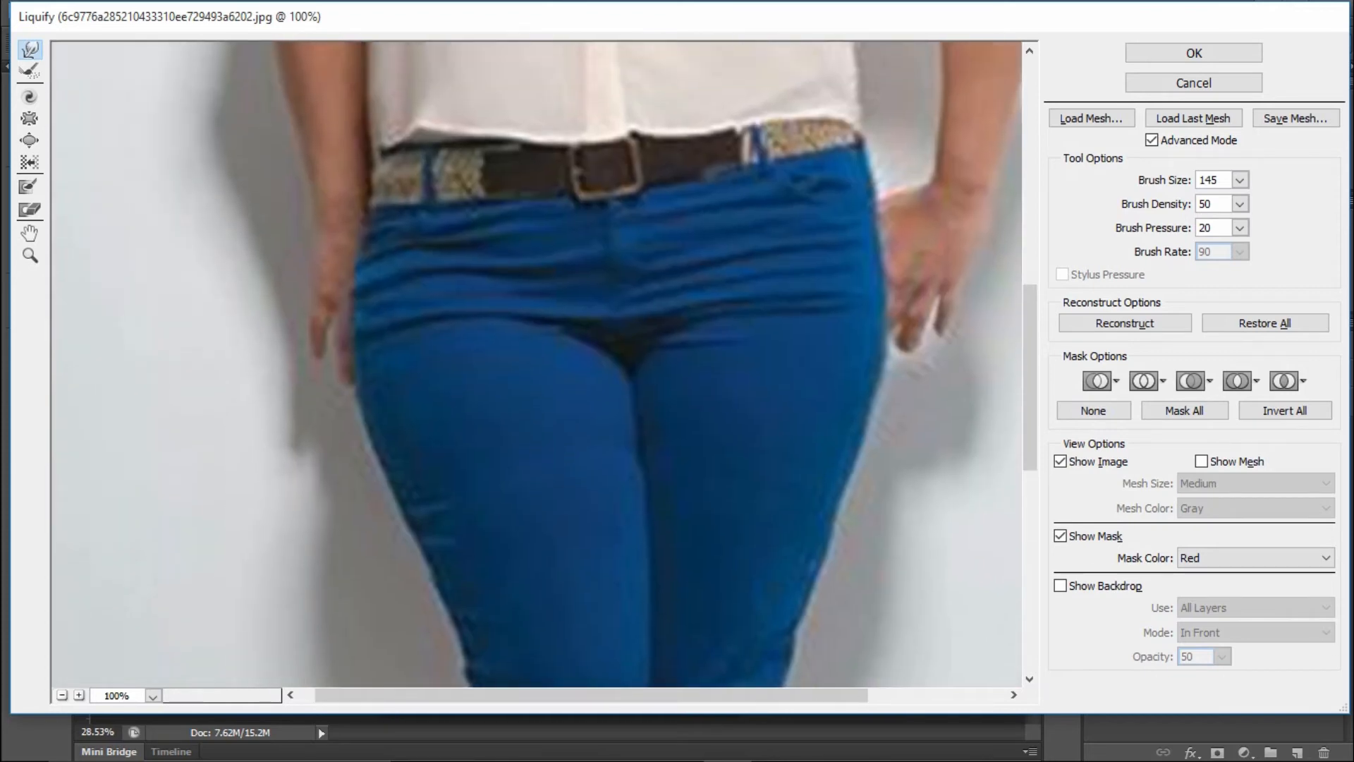
{"action": "mouse_move", "coordinate": [335, 362]}
{"action": "left_mouse_down"}
{"action": "mouse_move", "coordinate": [365, 362]}
{"action": "mouse_move", "coordinate": [346, 407]}
{"action": "mouse_move", "coordinate": [384, 401]}
{"action": "mouse_move", "coordinate": [405, 435]}
{"action": "left_mouse_up"}
{"action": "left_click_drag", "start_coordinate": [378, 507], "coordinate": [409, 490]}
{"action": "mouse_move", "coordinate": [333, 335]}
{"action": "left_mouse_down"}
{"action": "mouse_move", "coordinate": [383, 323]}
{"action": "mouse_move", "coordinate": [387, 277]}
{"action": "mouse_move", "coordinate": [353, 303]}
{"action": "mouse_move", "coordinate": [367, 301]}
{"action": "mouse_move", "coordinate": [348, 284]}
{"action": "mouse_move", "coordinate": [388, 281]}
{"action": "mouse_move", "coordinate": [358, 333]}
{"action": "mouse_move", "coordinate": [377, 330]}
{"action": "left_mouse_up"}
{"action": "mouse_move", "coordinate": [301, 438]}
{"action": "left_mouse_down"}
{"action": "mouse_move", "coordinate": [341, 425]}
{"action": "mouse_move", "coordinate": [377, 369]}
{"action": "left_mouse_up"}
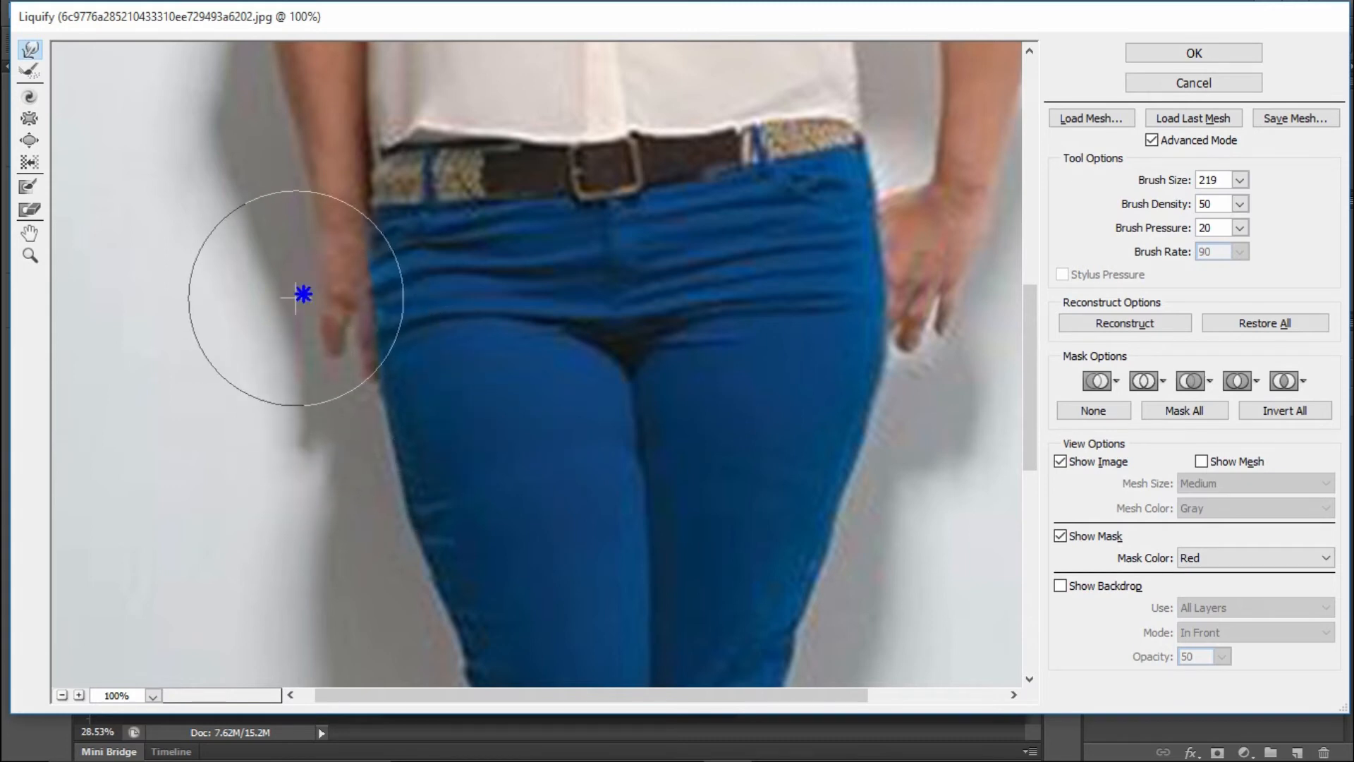
- At brush size 219, warp her right hand, hip and thigh inward and trim the left thigh
{"action": "mouse_move", "coordinate": [321, 278]}
{"action": "left_mouse_down"}
{"action": "mouse_move", "coordinate": [416, 212]}
{"action": "mouse_move", "coordinate": [438, 124]}
{"action": "mouse_move", "coordinate": [493, 177]}
{"action": "left_mouse_up"}
{"action": "left_click_drag", "start_coordinate": [385, 331], "coordinate": [434, 335]}
{"action": "left_click_drag", "start_coordinate": [387, 511], "coordinate": [411, 546]}
{"action": "left_click_drag", "start_coordinate": [910, 421], "coordinate": [869, 397]}
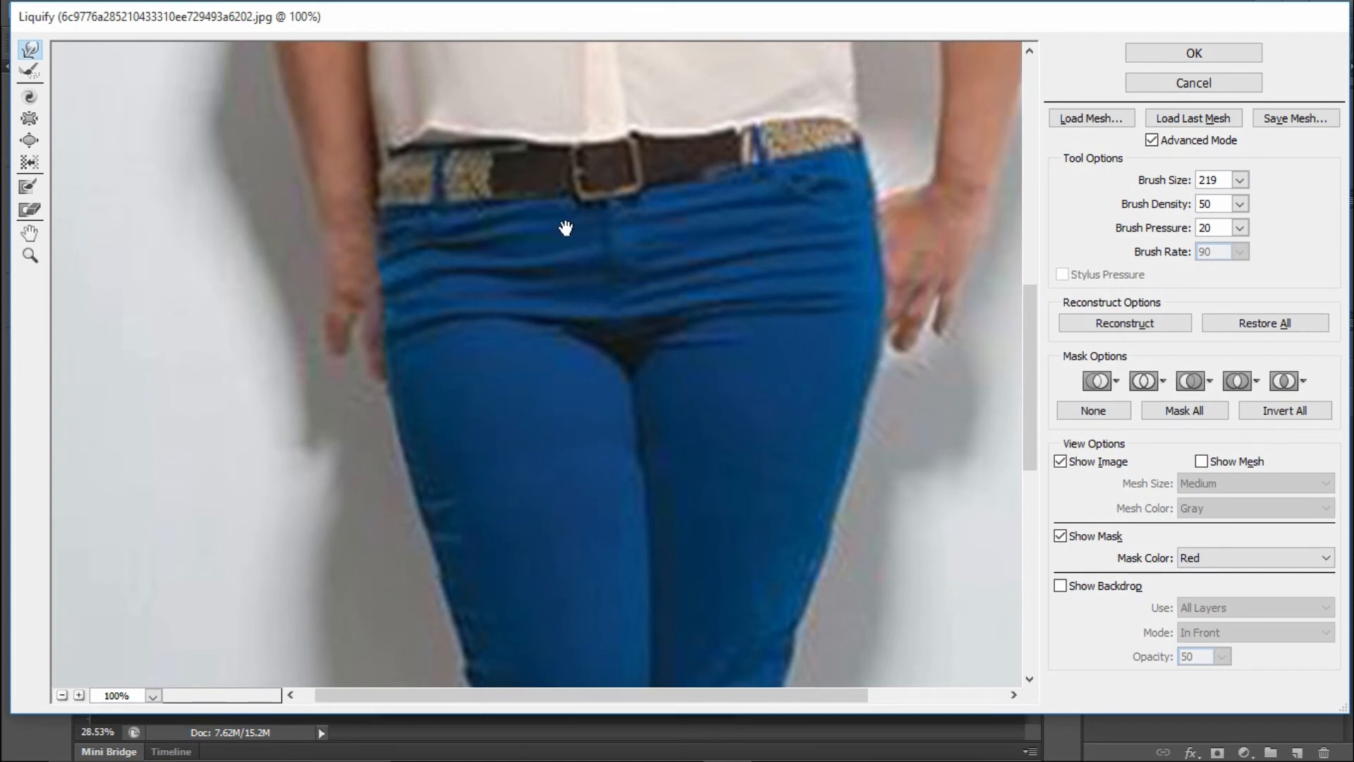
- Set the brush size to 107 and push the left side of her blouse inward to narrow the waist
{"action": "left_click_drag", "start_coordinate": [566, 227], "coordinate": [516, 491]}
{"action": "key", "text": "bracketleft"}
{"action": "key", "text": "bracketleft"}
{"action": "key", "text": "bracketleft"}
{"action": "key", "text": "bracketleft"}
{"action": "key", "text": "bracketleft"}
{"action": "key", "text": "bracketleft"}
{"action": "mouse_move", "coordinate": [776, 316]}
{"action": "left_mouse_down"}
{"action": "mouse_move", "coordinate": [740, 271]}
{"action": "mouse_move", "coordinate": [751, 289]}
{"action": "mouse_move", "coordinate": [730, 223]}
{"action": "mouse_move", "coordinate": [780, 100]}
{"action": "mouse_move", "coordinate": [756, 146]}
{"action": "mouse_move", "coordinate": [799, 110]}
{"action": "mouse_move", "coordinate": [772, 101]}
{"action": "mouse_move", "coordinate": [759, 223]}
{"action": "mouse_move", "coordinate": [793, 277]}
{"action": "mouse_move", "coordinate": [802, 342]}
{"action": "mouse_move", "coordinate": [800, 280]}
{"action": "mouse_move", "coordinate": [742, 284]}
{"action": "left_mouse_up"}
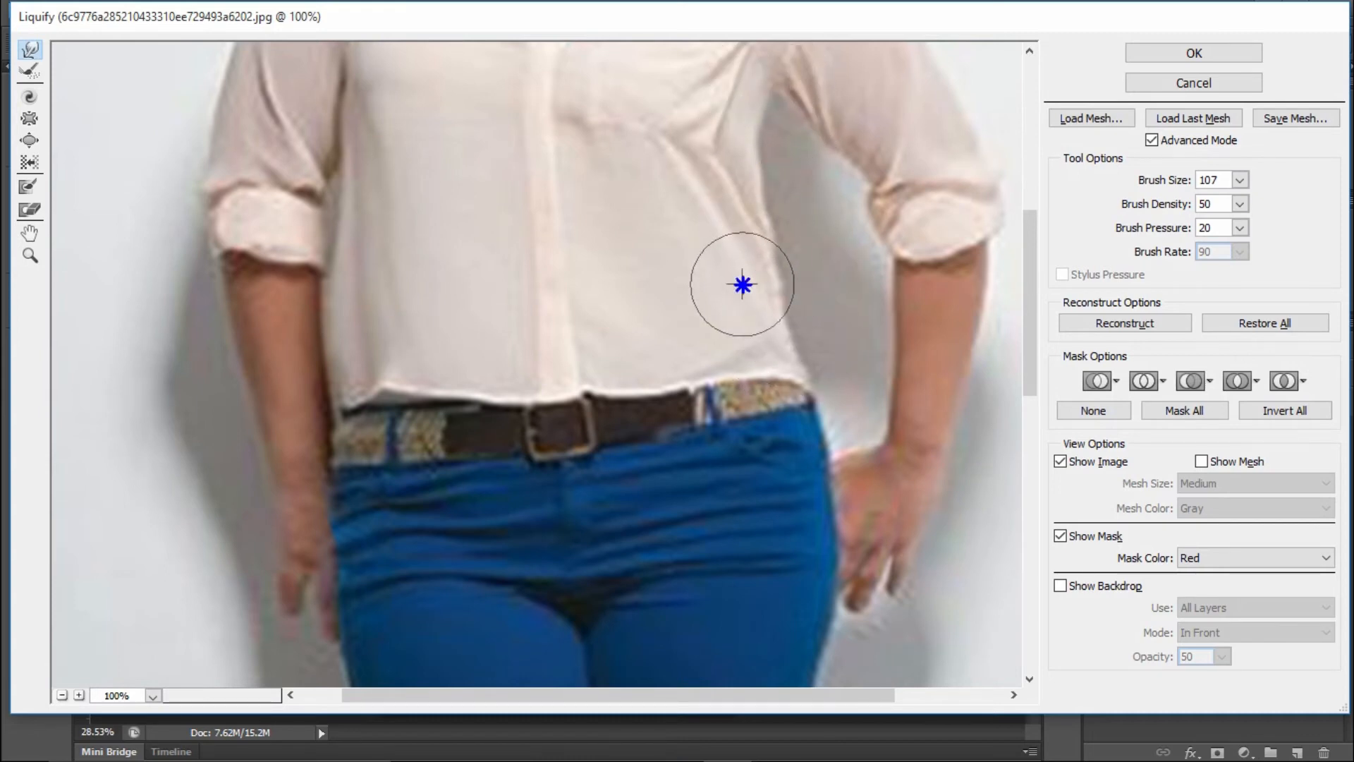
{"action": "left_click_drag", "start_coordinate": [729, 163], "coordinate": [748, 313]}
{"action": "left_click_drag", "start_coordinate": [779, 447], "coordinate": [788, 373]}
{"action": "left_click_drag", "start_coordinate": [696, 470], "coordinate": [750, 351]}
{"action": "left_click_drag", "start_coordinate": [881, 323], "coordinate": [784, 332]}
{"action": "mouse_move", "coordinate": [784, 258]}
{"action": "left_mouse_down"}
{"action": "mouse_move", "coordinate": [839, 199]}
{"action": "mouse_move", "coordinate": [825, 200]}
{"action": "left_mouse_up"}
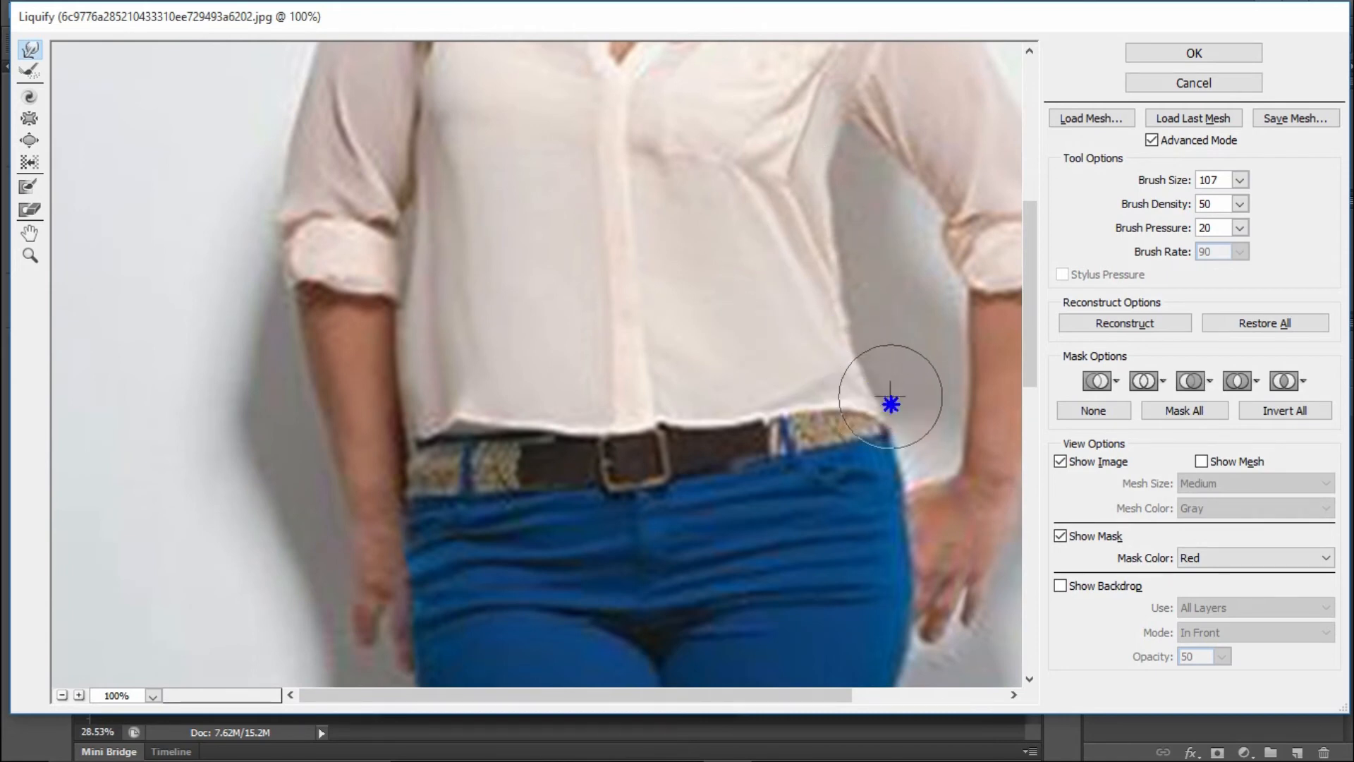
- Warp her right forearm, sleeve cuff and side of the blouse inward, enlarging the brush to 245
{"action": "left_click_drag", "start_coordinate": [281, 394], "coordinate": [329, 389]}
{"action": "left_click_drag", "start_coordinate": [405, 408], "coordinate": [430, 402]}
{"action": "left_click_drag", "start_coordinate": [350, 352], "coordinate": [392, 354]}
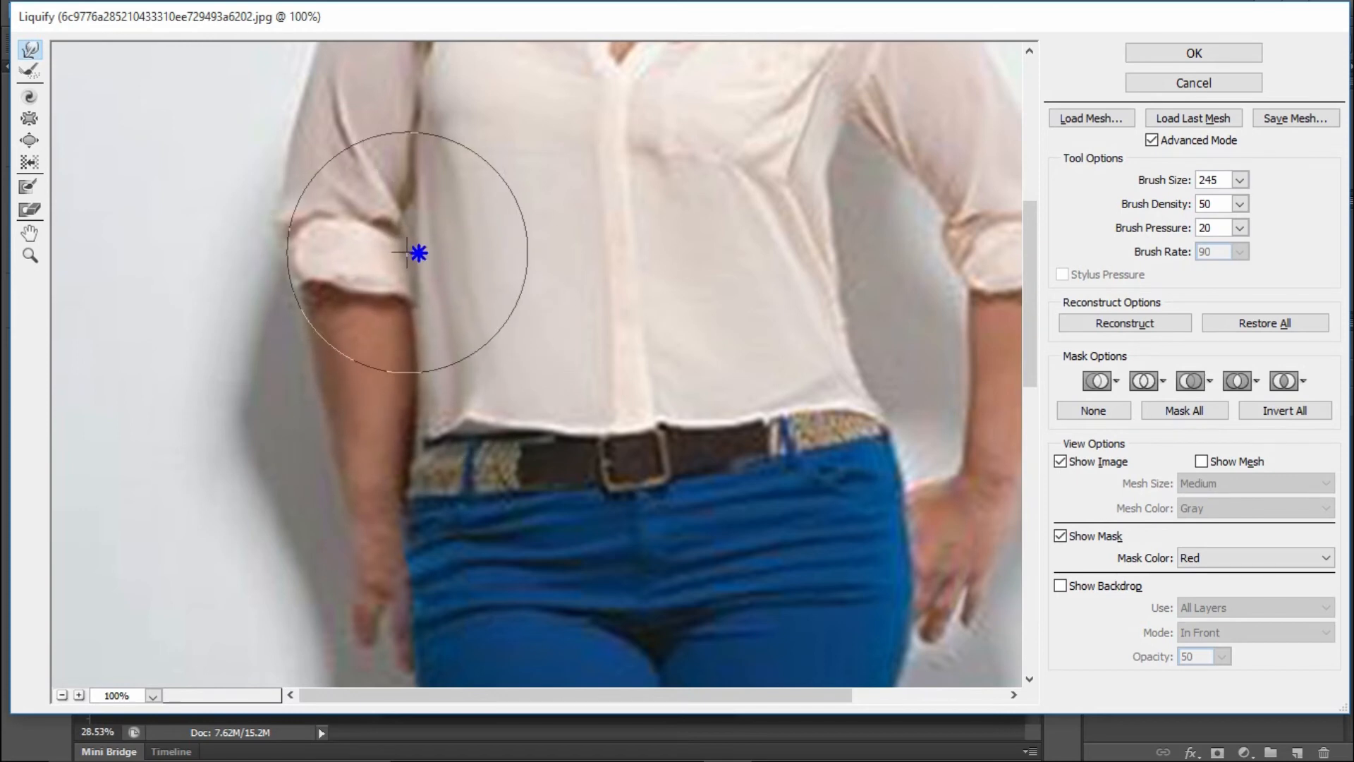
{"action": "left_click_drag", "start_coordinate": [406, 246], "coordinate": [468, 187]}
{"action": "left_click_drag", "start_coordinate": [420, 362], "coordinate": [439, 345]}
{"action": "left_click_drag", "start_coordinate": [479, 445], "coordinate": [499, 444]}
{"action": "scroll", "coordinate": [344, 416], "scroll_direction": "up", "scroll_amount": 2}
{"action": "left_click_drag", "start_coordinate": [290, 475], "coordinate": [301, 476]}
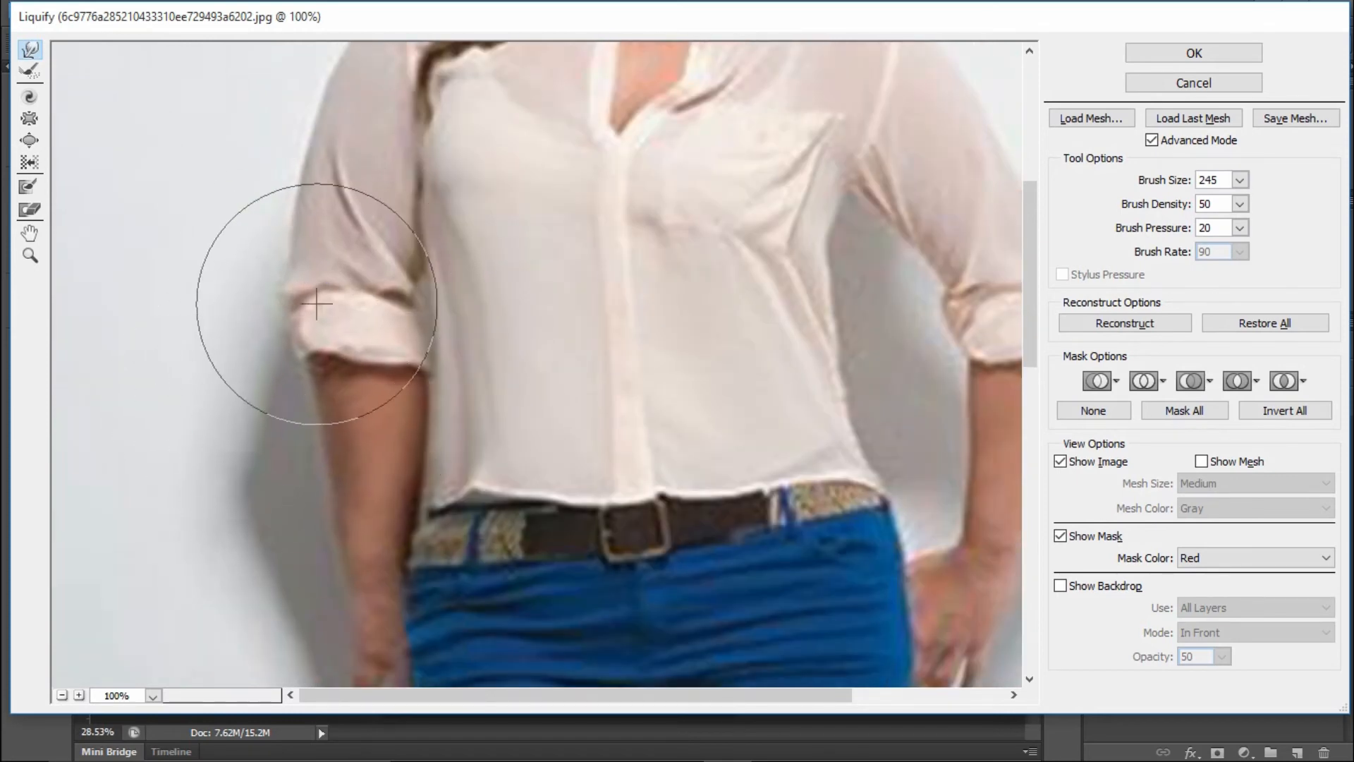
- Push her right upper arm and sleeve toward the body at brush size 245
{"action": "scroll", "coordinate": [353, 310], "scroll_direction": "up", "scroll_amount": 2}
{"action": "mouse_move", "coordinate": [426, 300]}
{"action": "left_mouse_down"}
{"action": "mouse_move", "coordinate": [475, 307]}
{"action": "mouse_move", "coordinate": [486, 352]}
{"action": "left_mouse_up"}
{"action": "mouse_move", "coordinate": [279, 304]}
{"action": "left_mouse_down"}
{"action": "mouse_move", "coordinate": [270, 345]}
{"action": "mouse_move", "coordinate": [317, 238]}
{"action": "left_mouse_up"}
{"action": "left_click_drag", "start_coordinate": [314, 166], "coordinate": [407, 187]}
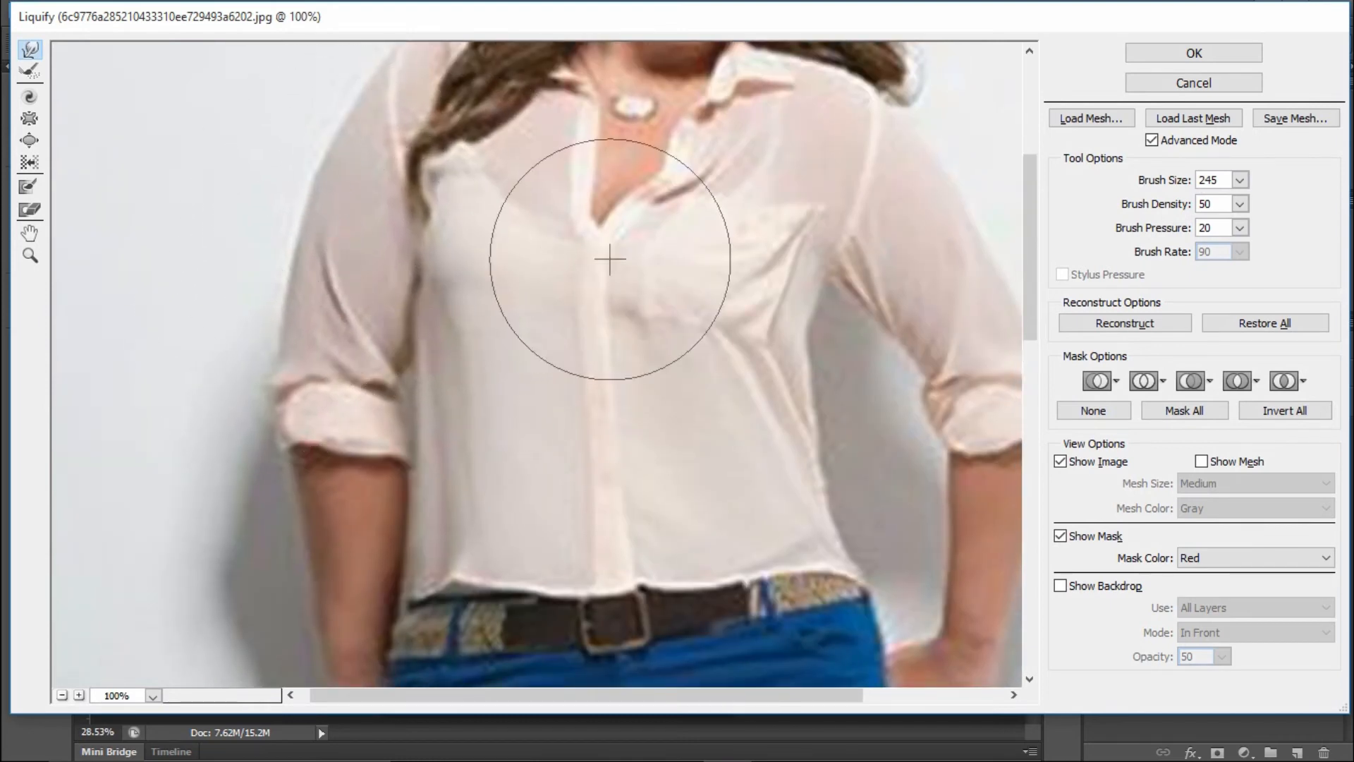
- Set the brush size to 171 and refine the outline of her right arm, sleeve and shoulder
{"action": "key", "text": "bracketleft"}
{"action": "key", "text": "bracketleft"}
{"action": "key", "text": "bracketleft"}
{"action": "mouse_move", "coordinate": [426, 414]}
{"action": "left_mouse_down"}
{"action": "mouse_move", "coordinate": [463, 442]}
{"action": "mouse_move", "coordinate": [466, 490]}
{"action": "mouse_move", "coordinate": [485, 371]}
{"action": "mouse_move", "coordinate": [467, 336]}
{"action": "mouse_move", "coordinate": [428, 434]}
{"action": "mouse_move", "coordinate": [447, 534]}
{"action": "left_mouse_up"}
{"action": "mouse_move", "coordinate": [278, 520]}
{"action": "left_mouse_down"}
{"action": "mouse_move", "coordinate": [284, 445]}
{"action": "mouse_move", "coordinate": [263, 357]}
{"action": "left_mouse_up"}
{"action": "mouse_move", "coordinate": [323, 233]}
{"action": "left_mouse_down"}
{"action": "mouse_move", "coordinate": [353, 109]}
{"action": "mouse_move", "coordinate": [269, 227]}
{"action": "mouse_move", "coordinate": [290, 290]}
{"action": "mouse_move", "coordinate": [359, 311]}
{"action": "mouse_move", "coordinate": [402, 227]}
{"action": "mouse_move", "coordinate": [347, 443]}
{"action": "left_mouse_up"}
- Warp the shoulder, hair and collar area around her neck inward at brush size 171
{"action": "mouse_move", "coordinate": [348, 272]}
{"action": "left_mouse_down"}
{"action": "mouse_move", "coordinate": [767, 284]}
{"action": "mouse_move", "coordinate": [726, 402]}
{"action": "left_mouse_up"}
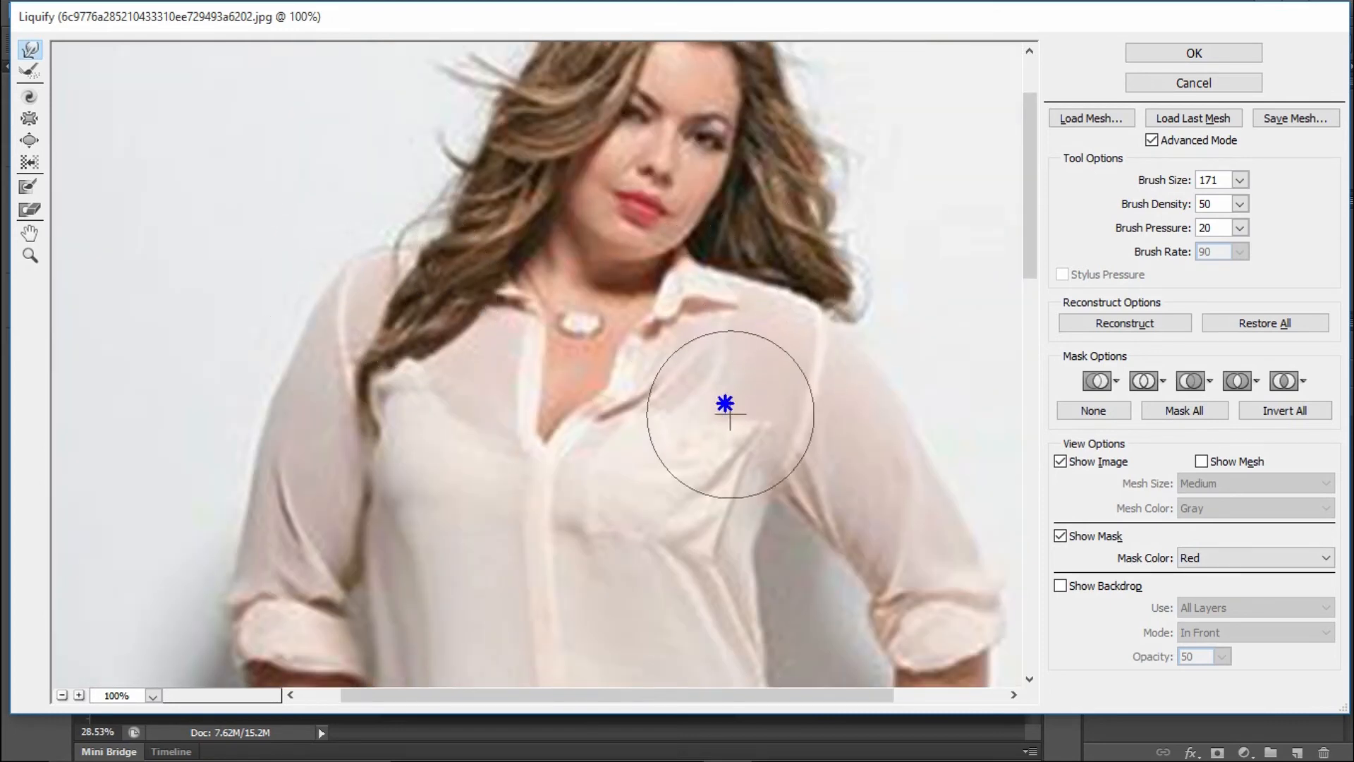
{"action": "left_click_drag", "start_coordinate": [432, 323], "coordinate": [520, 378]}
{"action": "left_click_drag", "start_coordinate": [696, 309], "coordinate": [642, 281]}
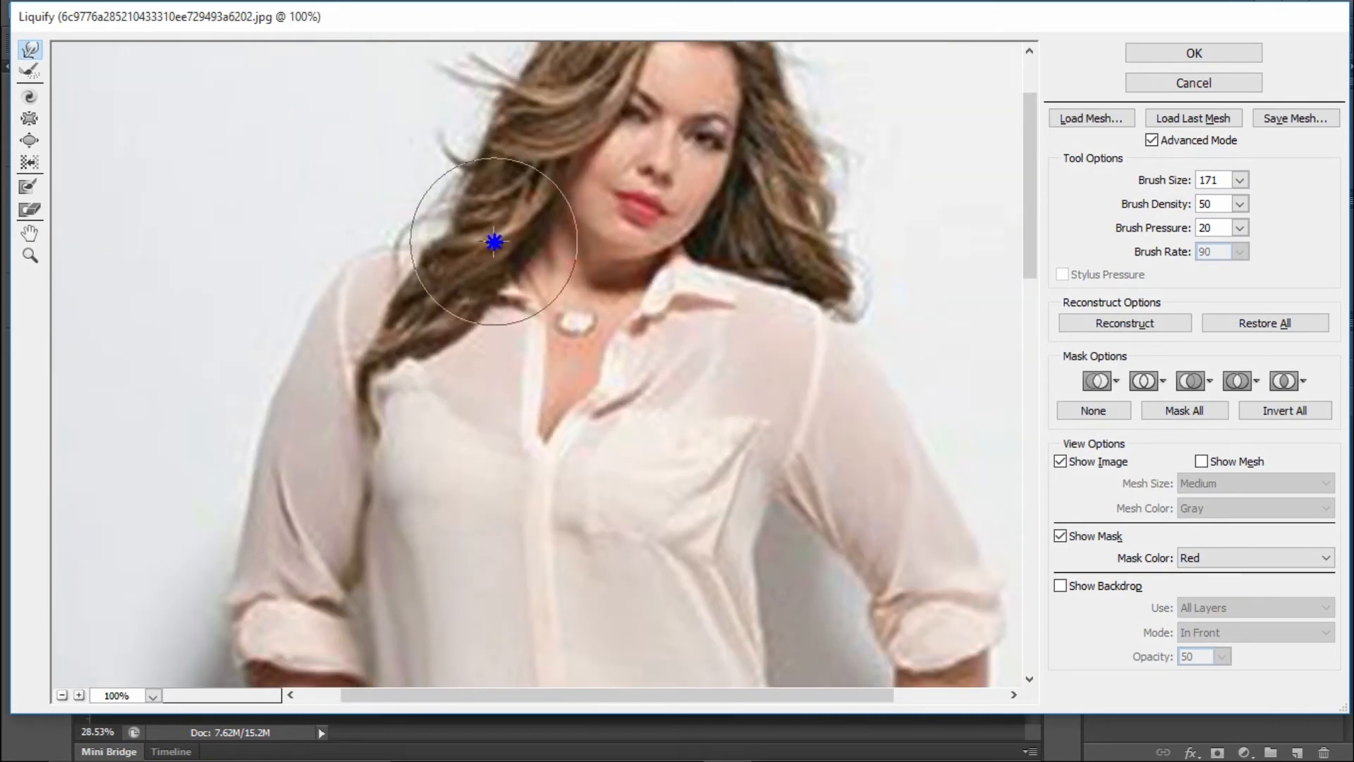
{"action": "mouse_move", "coordinate": [542, 456]}
{"action": "left_mouse_down"}
{"action": "mouse_move", "coordinate": [529, 233]}
{"action": "mouse_move", "coordinate": [529, 260]}
{"action": "left_mouse_up"}
- Shrink her neck and lower face with the Pucker tool at brush size 278, density 50 and rate 90
{"action": "key", "text": "ctrl+0"}
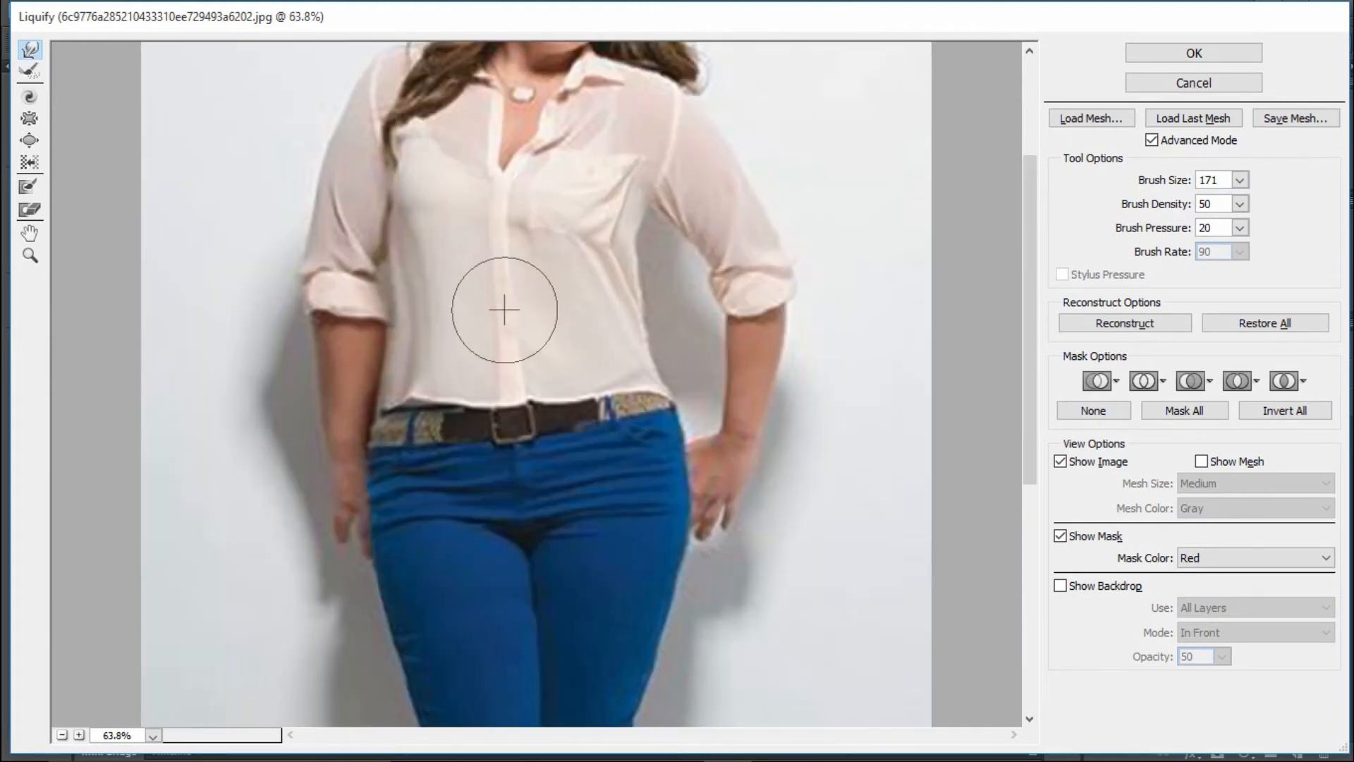
{"action": "left_click_drag", "start_coordinate": [487, 180], "coordinate": [481, 371]}
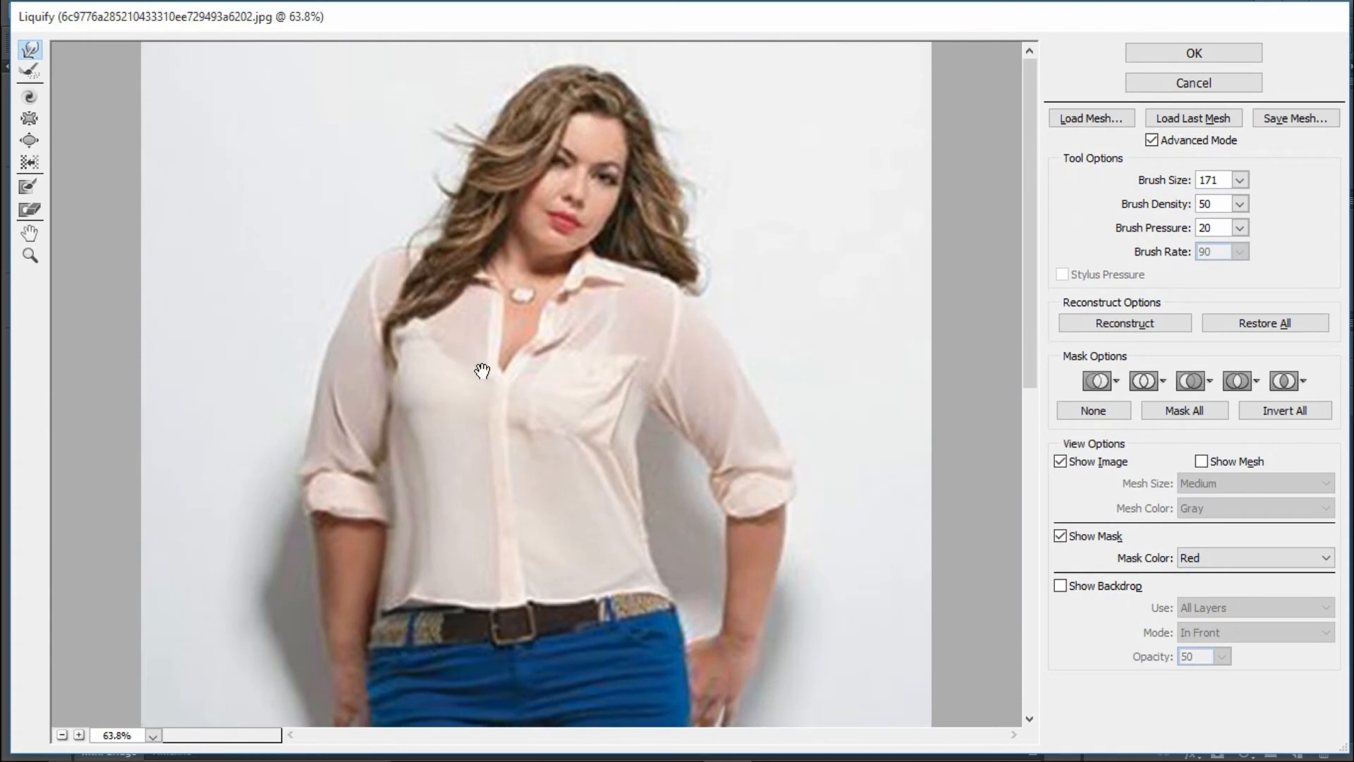
{"action": "left_click", "coordinate": [29, 121]}
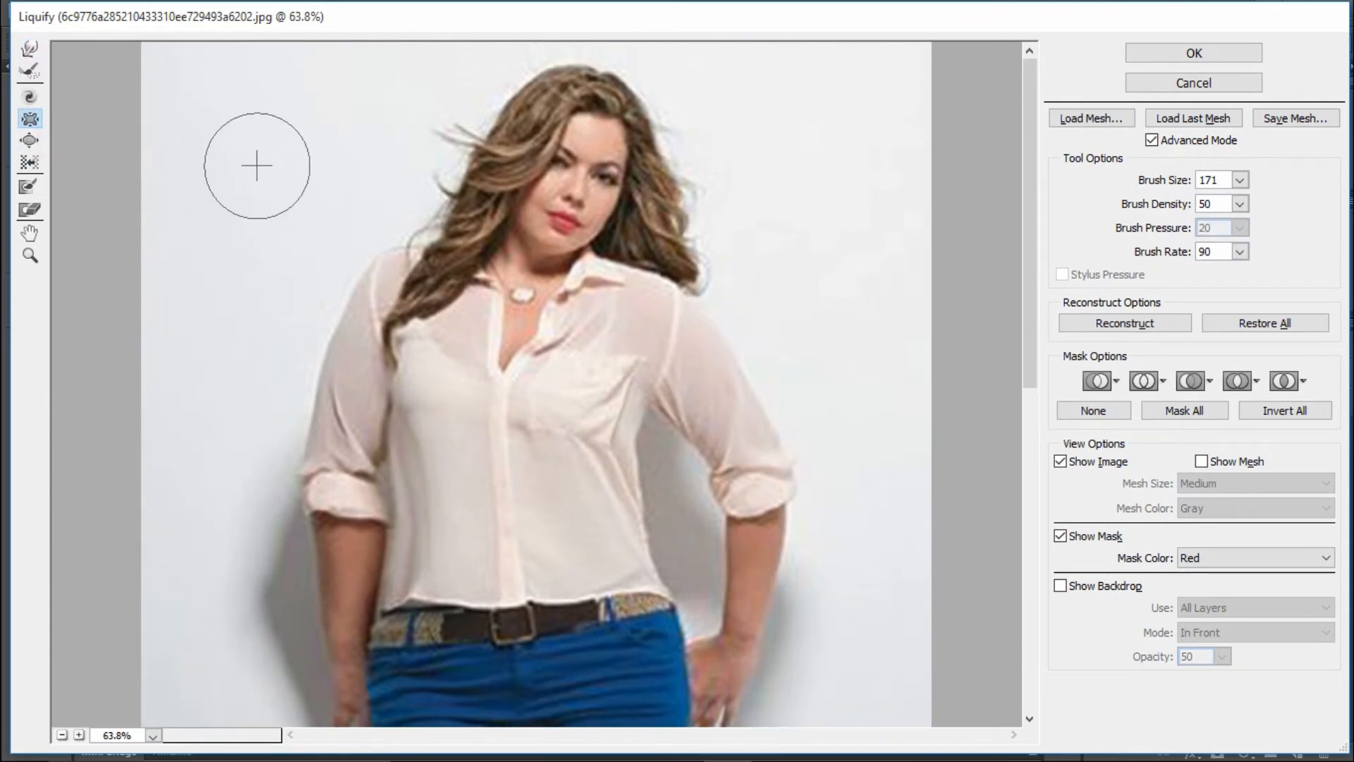
{"action": "left_click_drag", "start_coordinate": [283, 174], "coordinate": [300, 177]}
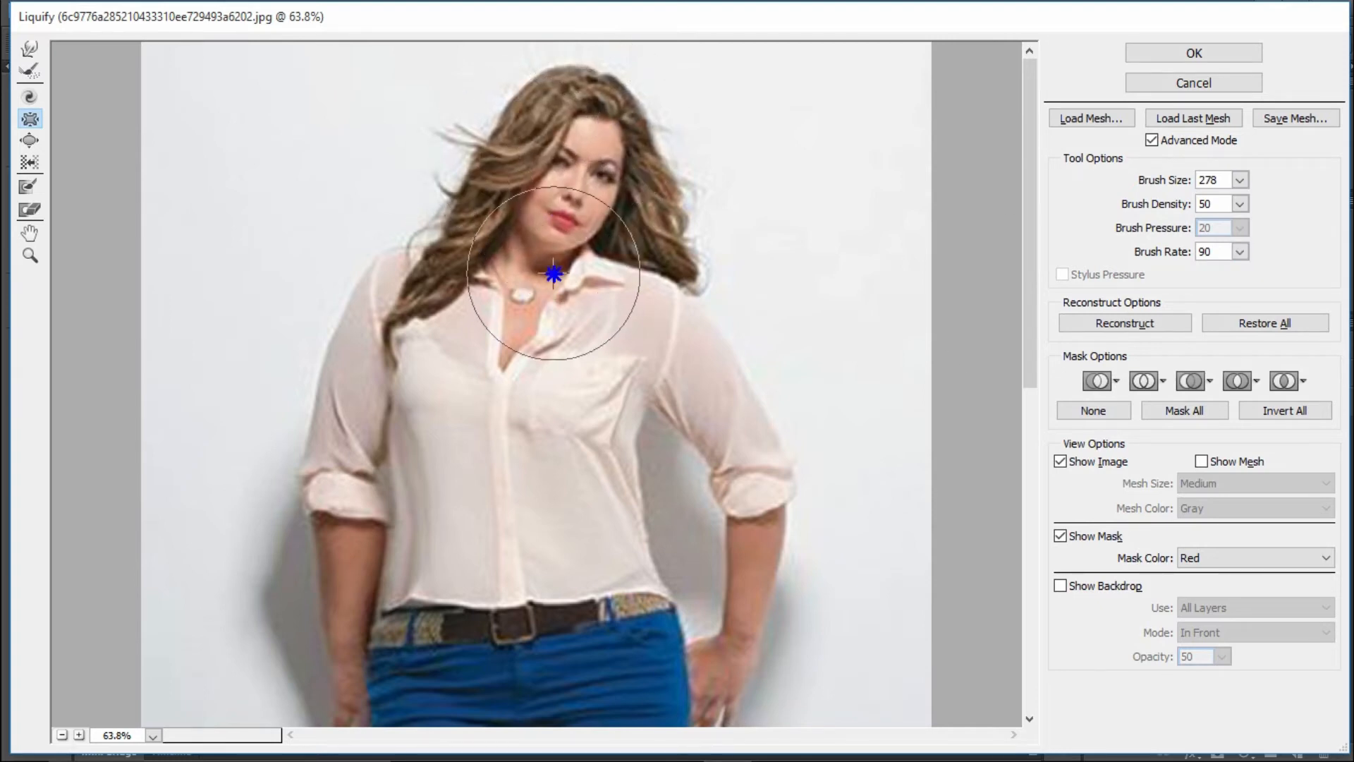
{"action": "left_click", "coordinate": [574, 227]}
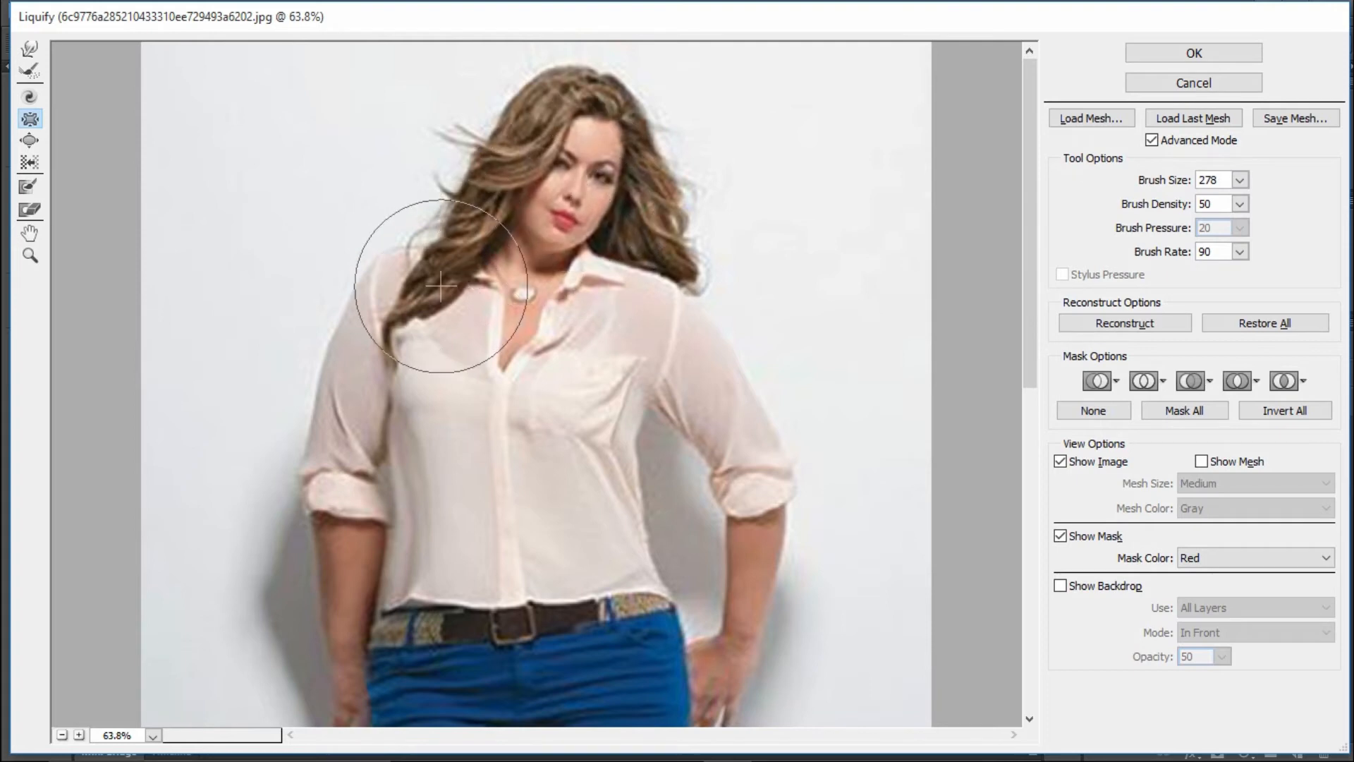
- Pucker her right arm, chest and left elbow to make them slimmer
{"action": "left_click_drag", "start_coordinate": [363, 387], "coordinate": [355, 507]}
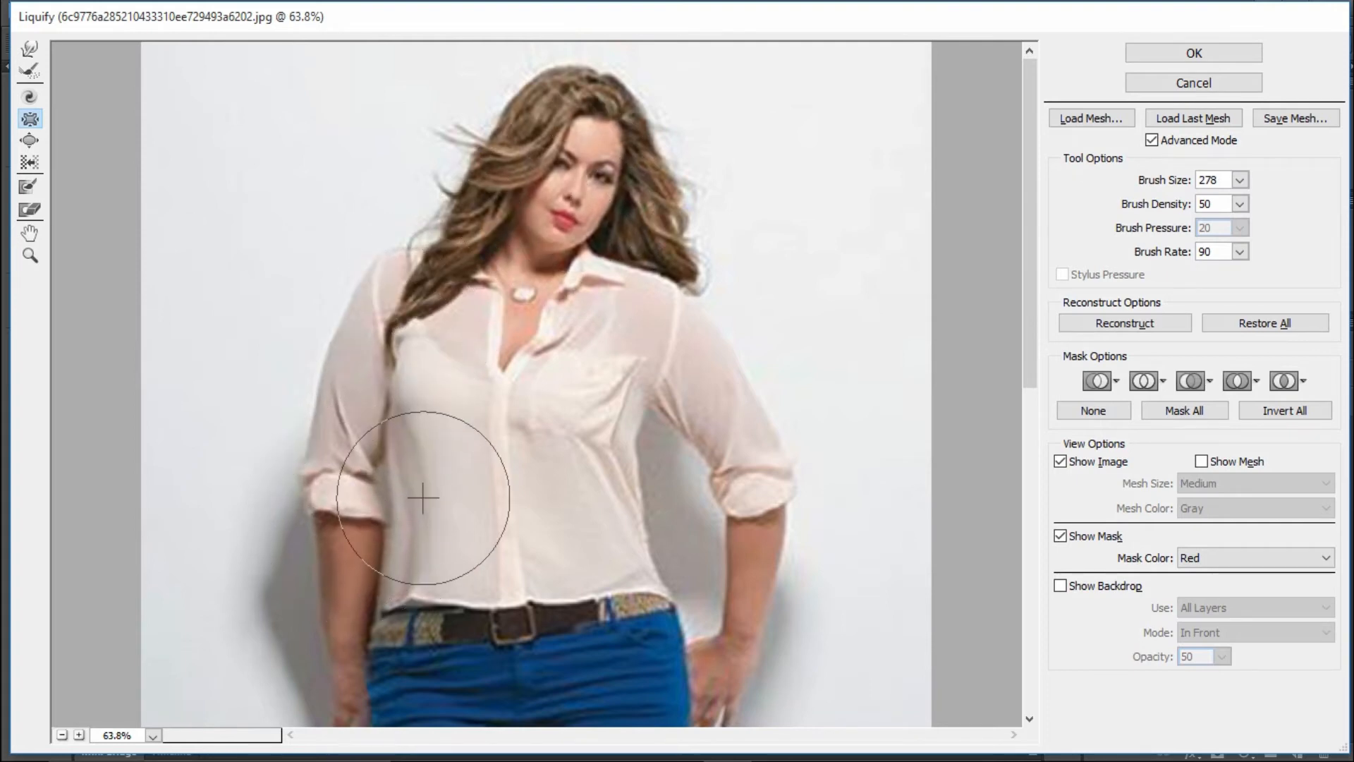
{"action": "left_click", "coordinate": [528, 402]}
{"action": "left_click", "coordinate": [468, 380]}
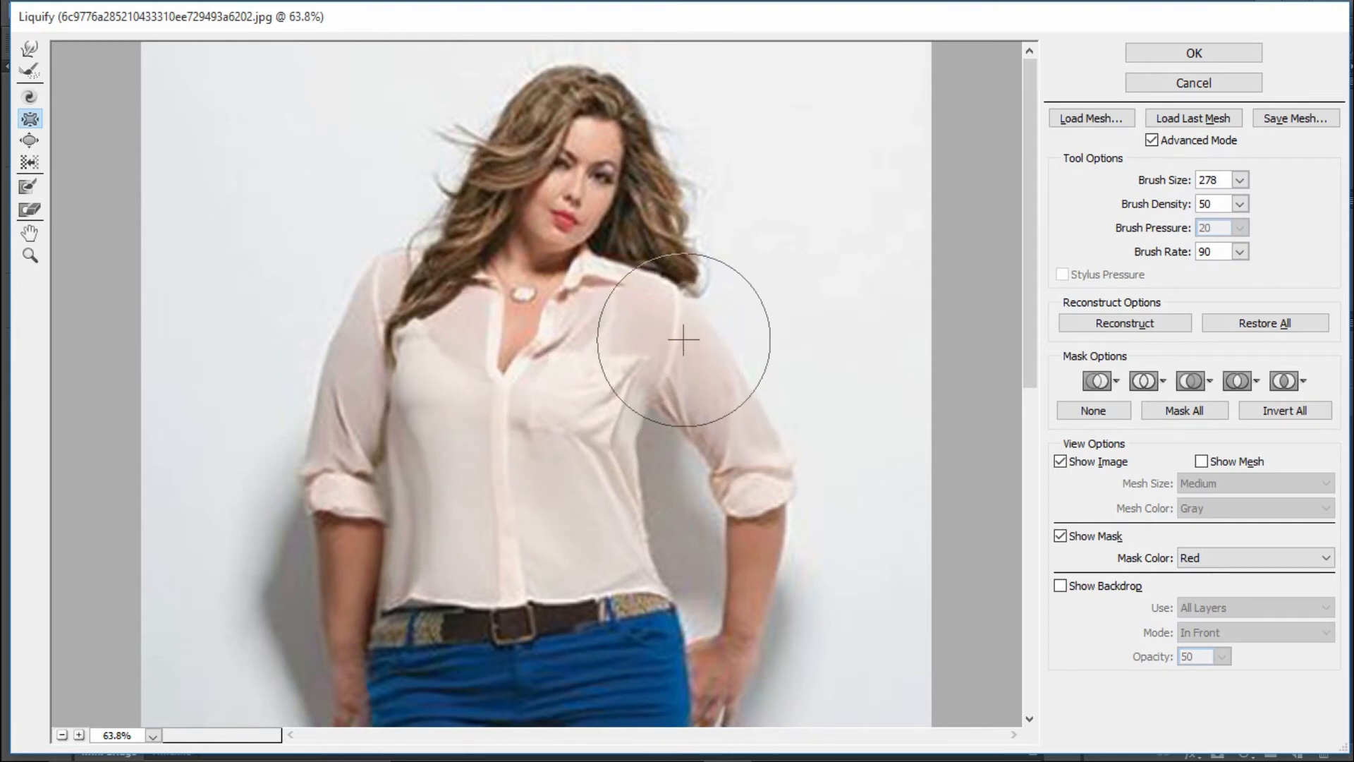
{"action": "left_click", "coordinate": [733, 493]}
{"action": "mouse_move", "coordinate": [734, 494]}
{"action": "left_mouse_down"}
{"action": "mouse_move", "coordinate": [750, 542]}
{"action": "mouse_move", "coordinate": [755, 478]}
{"action": "left_mouse_up"}
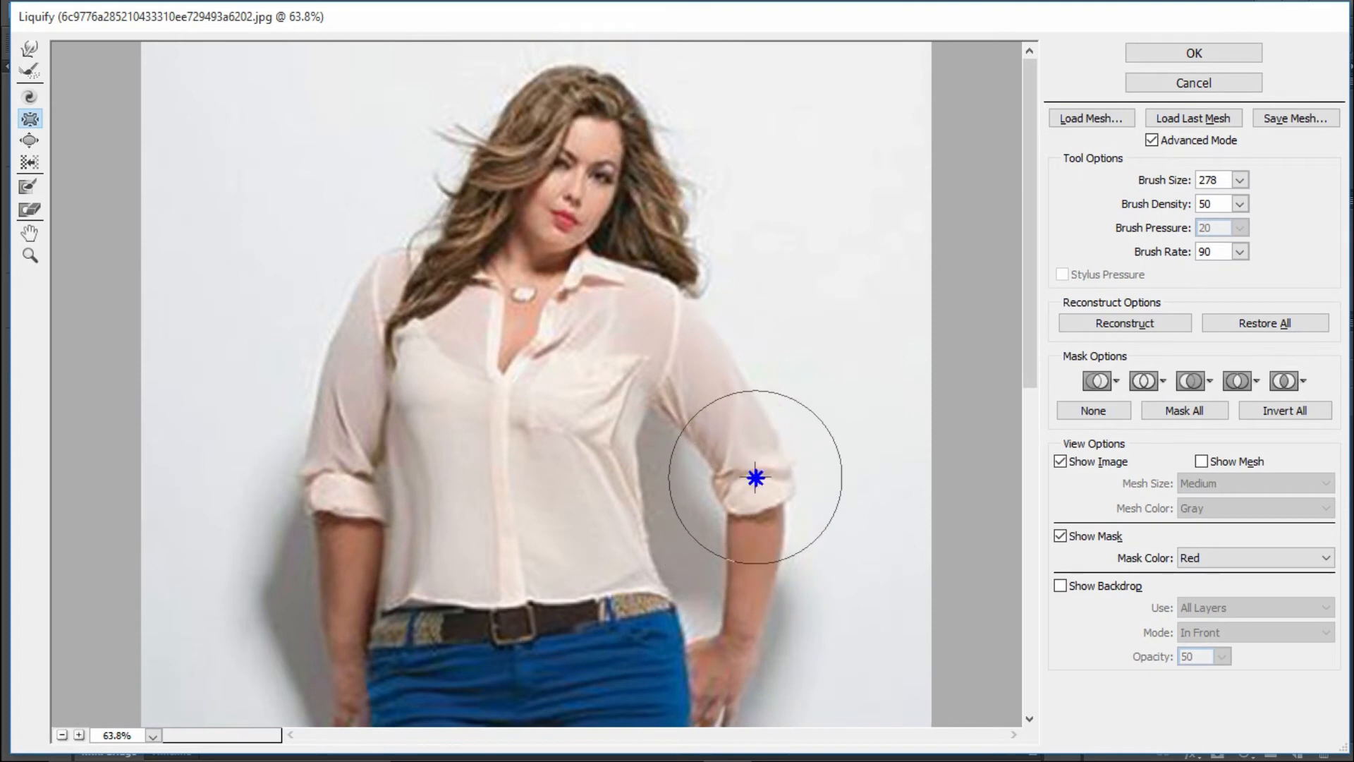
- Pucker her hips, belt area, belly and right thigh to reduce their volume
{"action": "left_click_drag", "start_coordinate": [684, 519], "coordinate": [677, 294]}
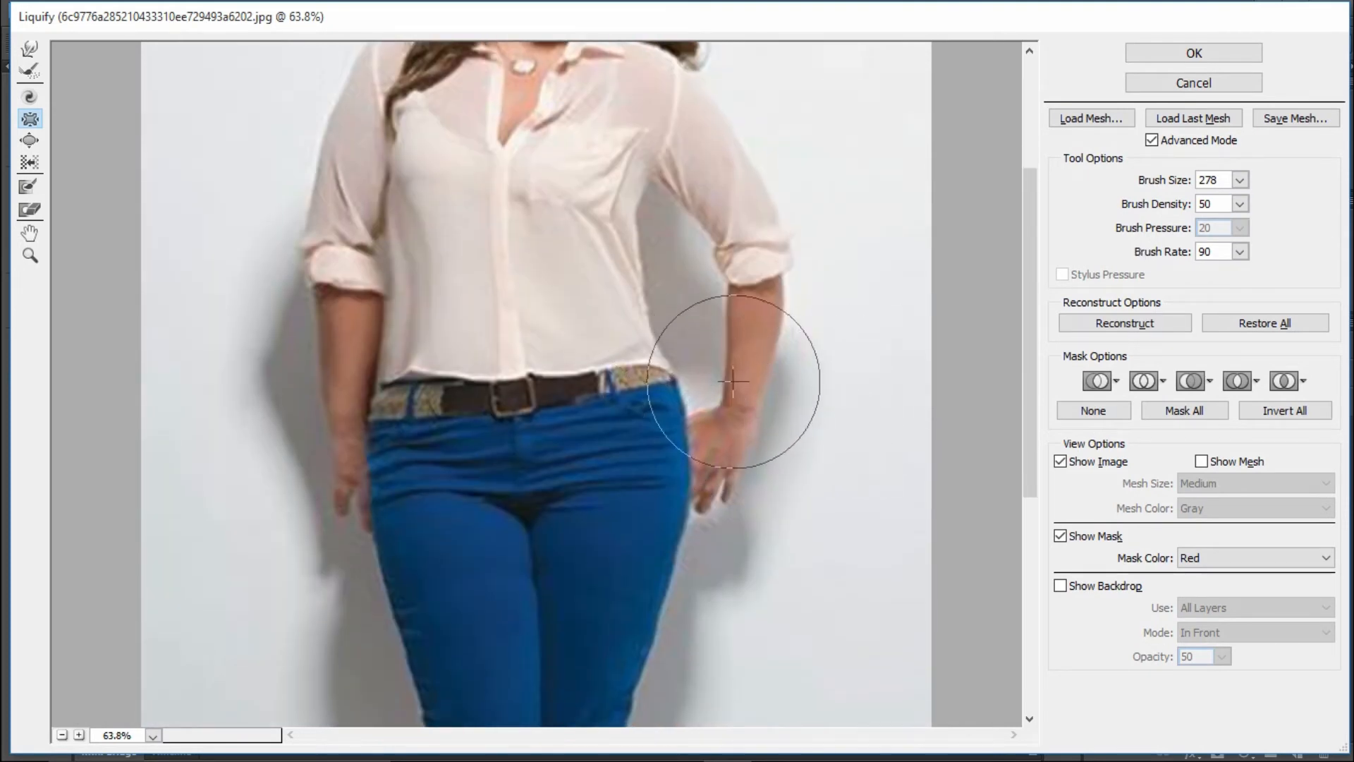
{"action": "left_click", "coordinate": [616, 449]}
{"action": "left_click", "coordinate": [590, 403]}
{"action": "left_click", "coordinate": [509, 443]}
{"action": "left_click", "coordinate": [476, 410]}
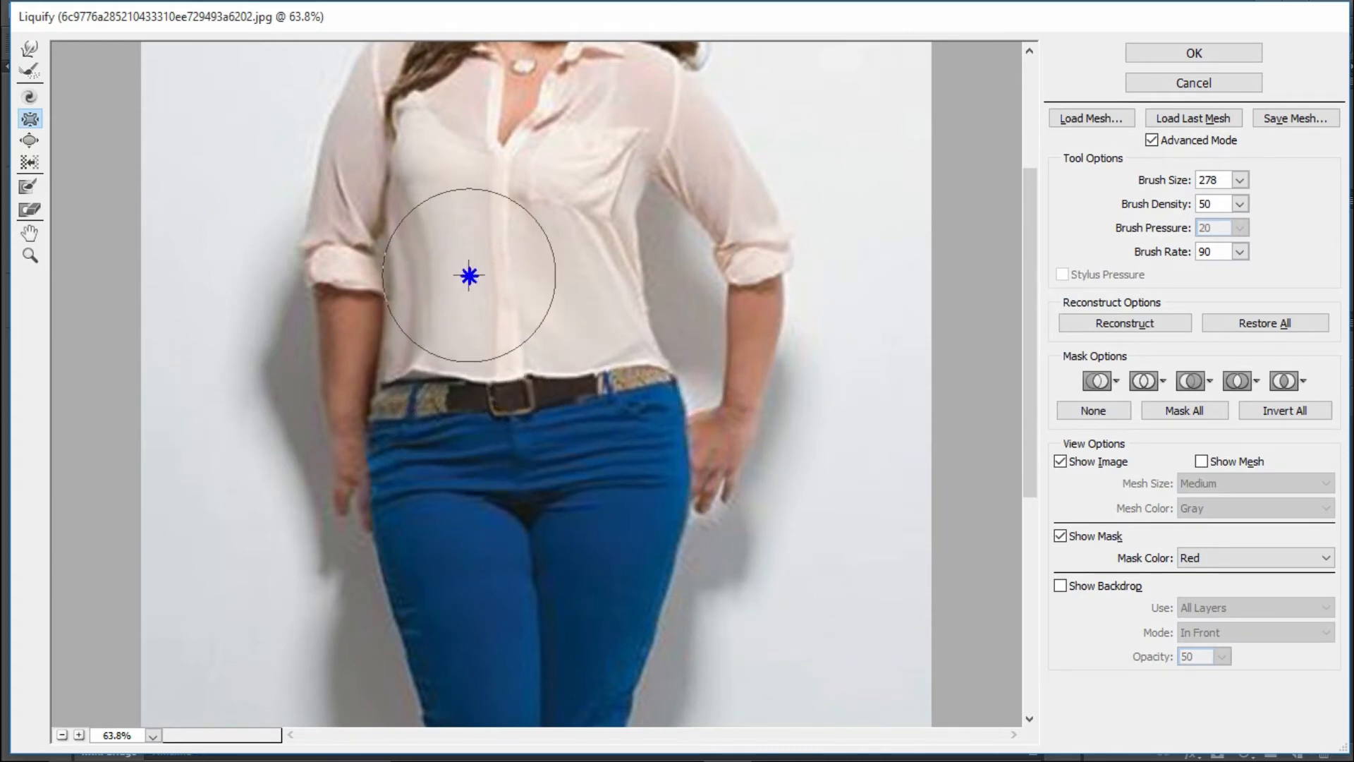
{"action": "left_click", "coordinate": [463, 463]}
{"action": "left_click", "coordinate": [469, 553]}
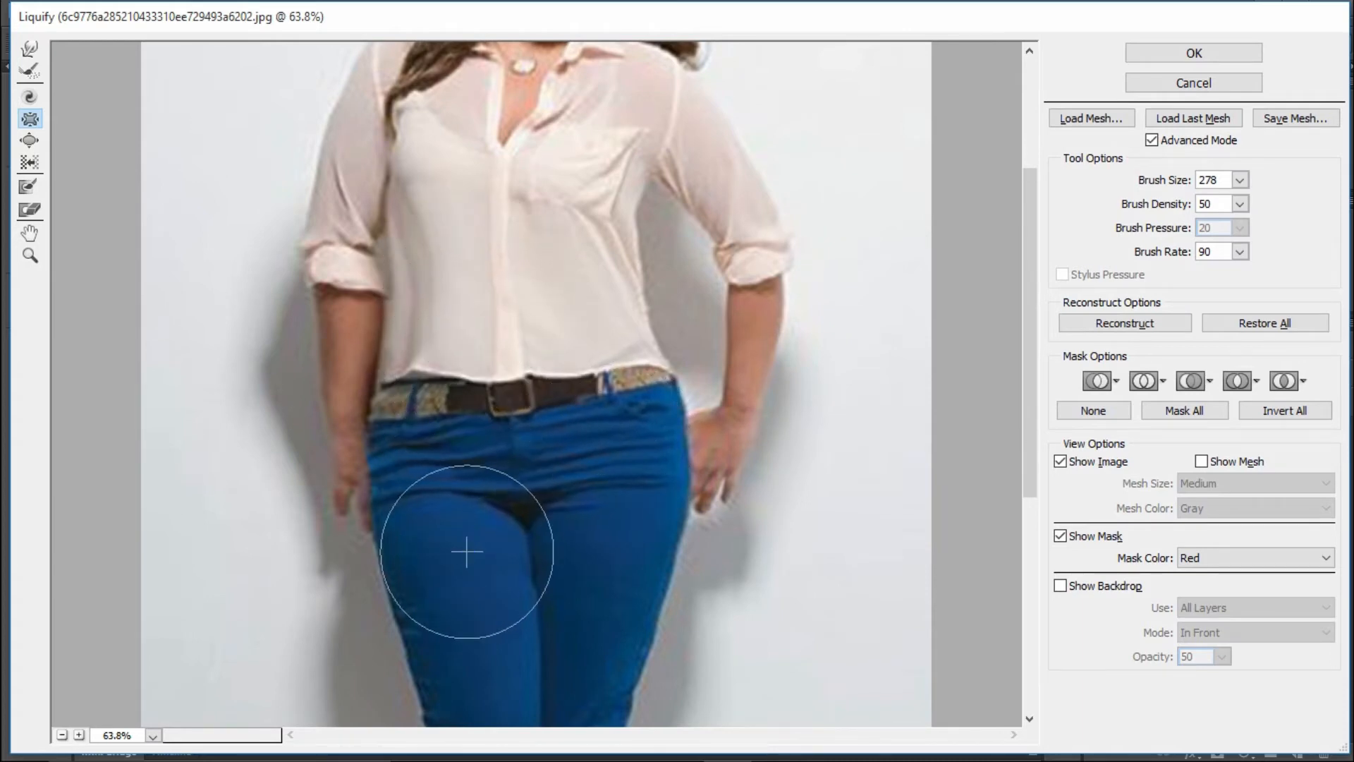
{"action": "left_click", "coordinate": [445, 600]}
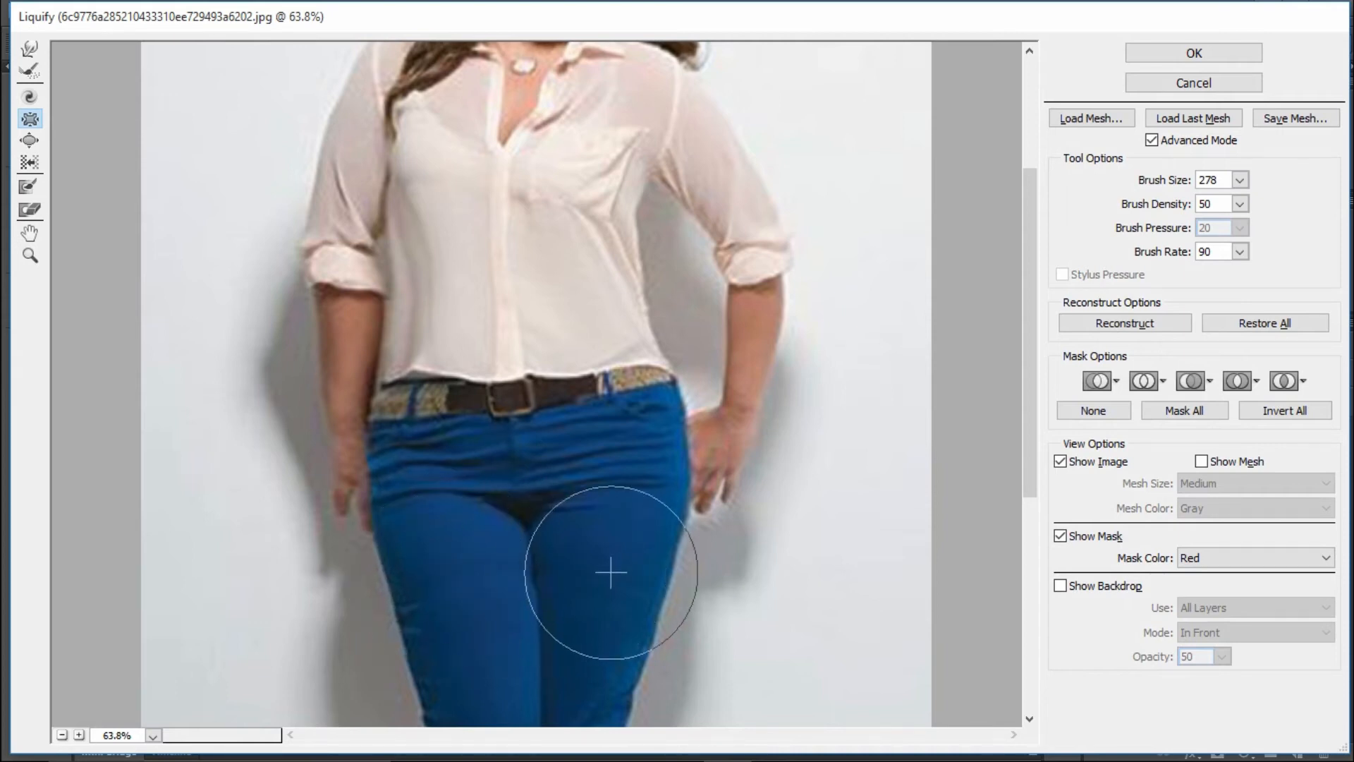
- Pucker her left thigh above the knee and check the lower legs and feet
{"action": "key", "text": "space"}
{"action": "left_click_drag", "start_coordinate": [568, 559], "coordinate": [556, 282]}
{"action": "left_click", "coordinate": [592, 362]}
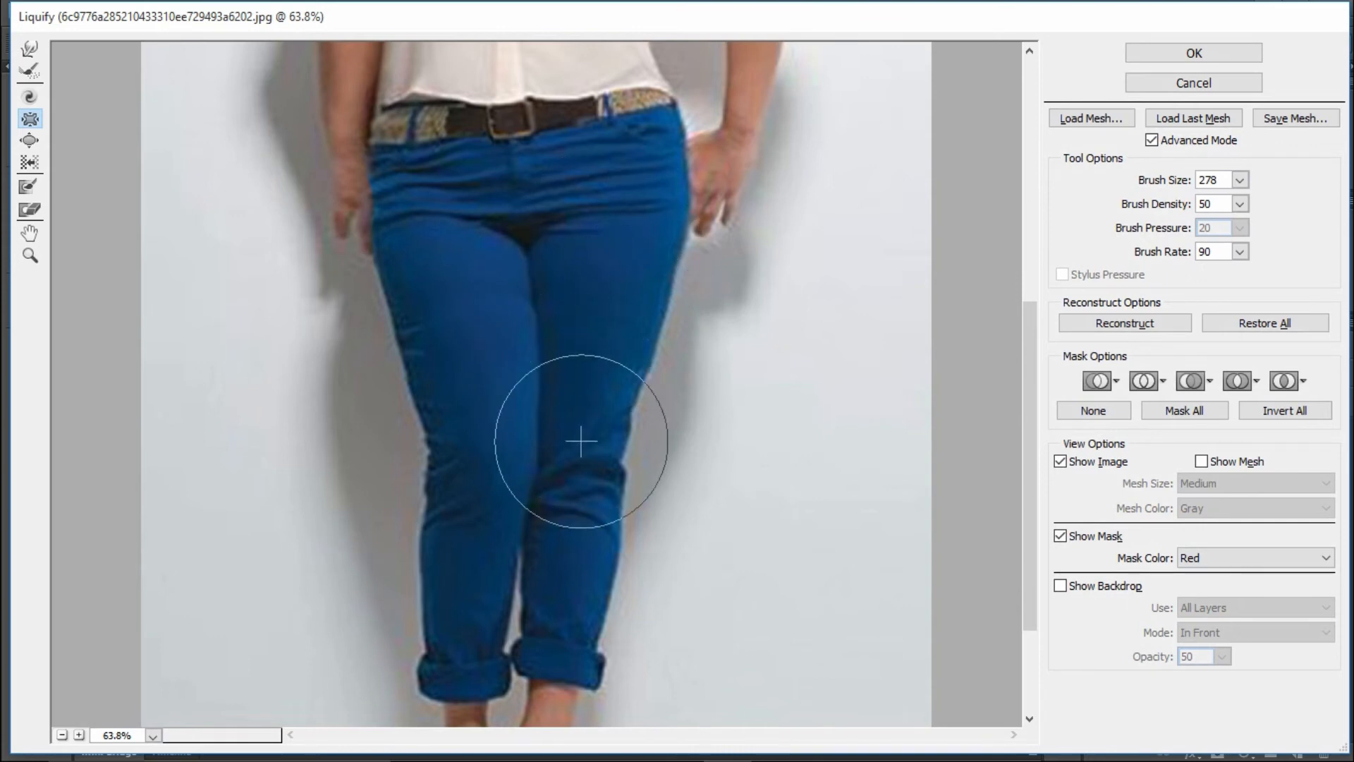
{"action": "scroll", "coordinate": [562, 538], "scroll_direction": "down", "scroll_amount": 3}
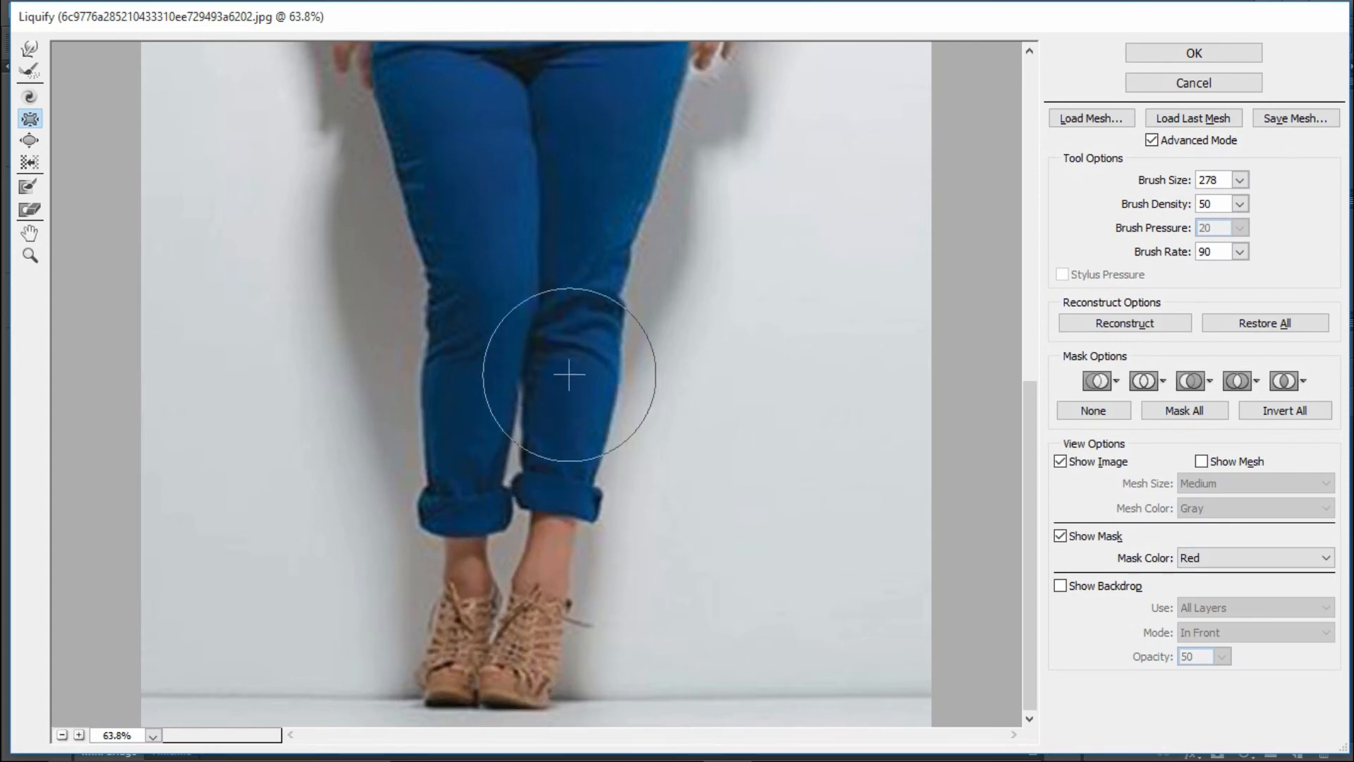
- Pucker the side of her belly down to the shirt hem and her right sleeve
{"action": "left_click_drag", "start_coordinate": [559, 78], "coordinate": [562, 386]}
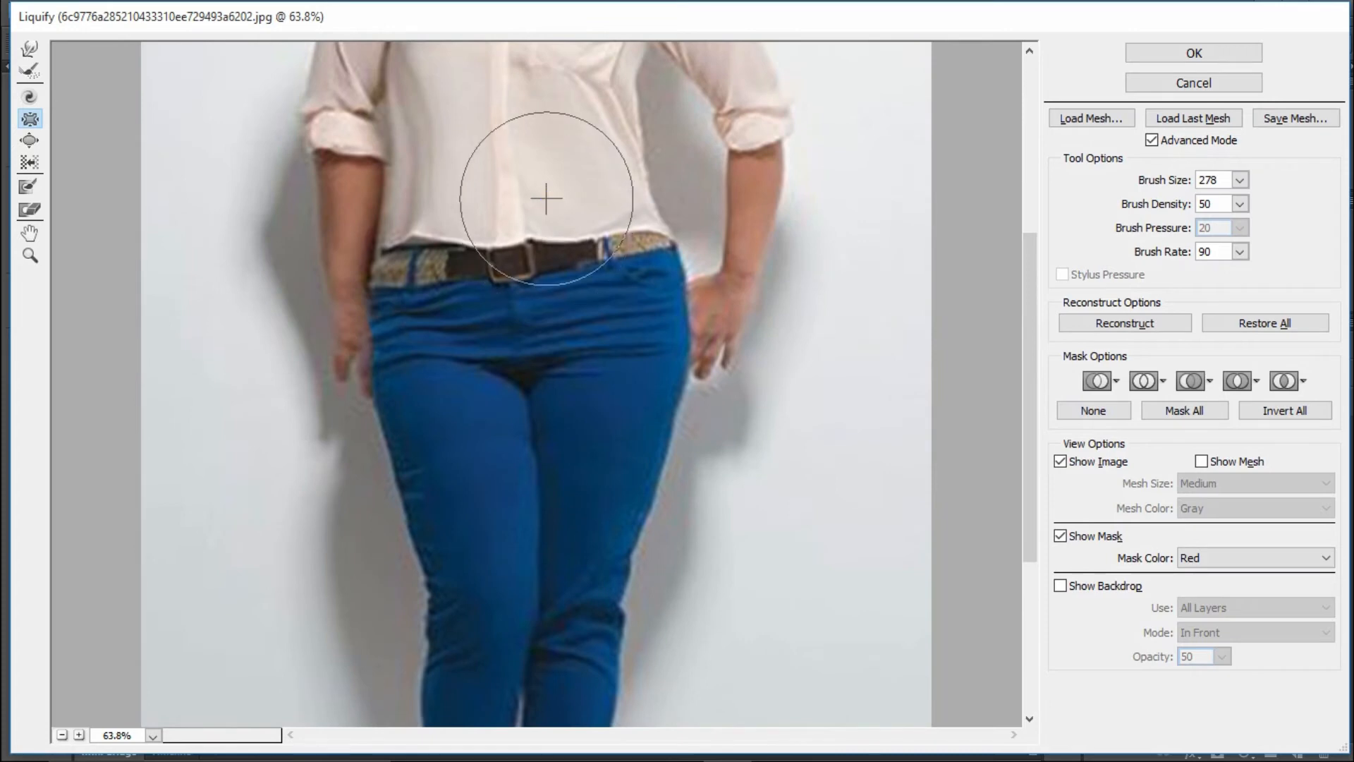
{"action": "left_click_drag", "start_coordinate": [542, 207], "coordinate": [554, 404]}
{"action": "left_click", "coordinate": [465, 348]}
{"action": "left_click", "coordinate": [464, 411]}
{"action": "left_click", "coordinate": [328, 290]}
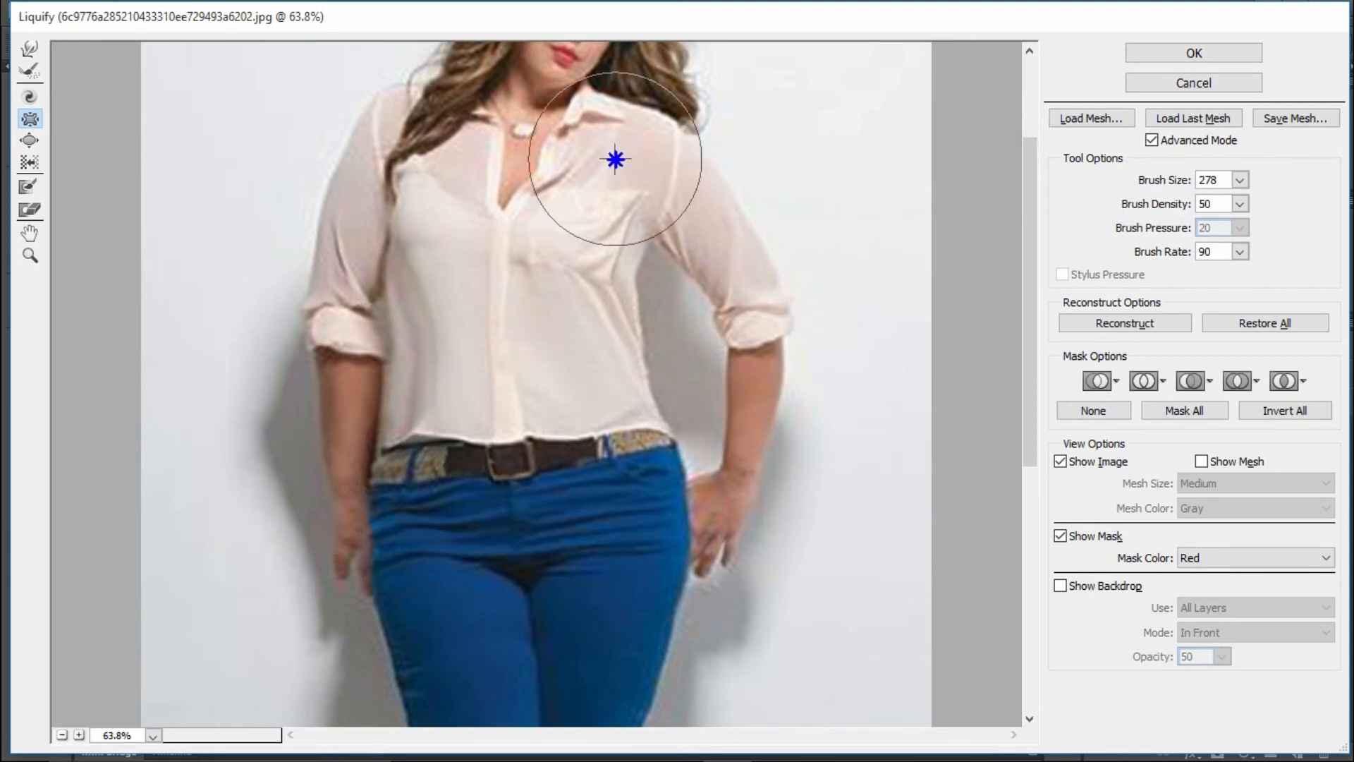
- Pucker her chest and the area around her left shoulder
{"action": "scroll", "coordinate": [538, 166], "scroll_direction": "up", "scroll_amount": 3}
{"action": "left_click", "coordinate": [471, 201]}
{"action": "left_click_drag", "start_coordinate": [471, 202], "coordinate": [525, 211]}
{"action": "scroll", "coordinate": [525, 233], "scroll_direction": "up", "scroll_amount": 2}
{"action": "left_click_drag", "start_coordinate": [687, 248], "coordinate": [680, 281]}
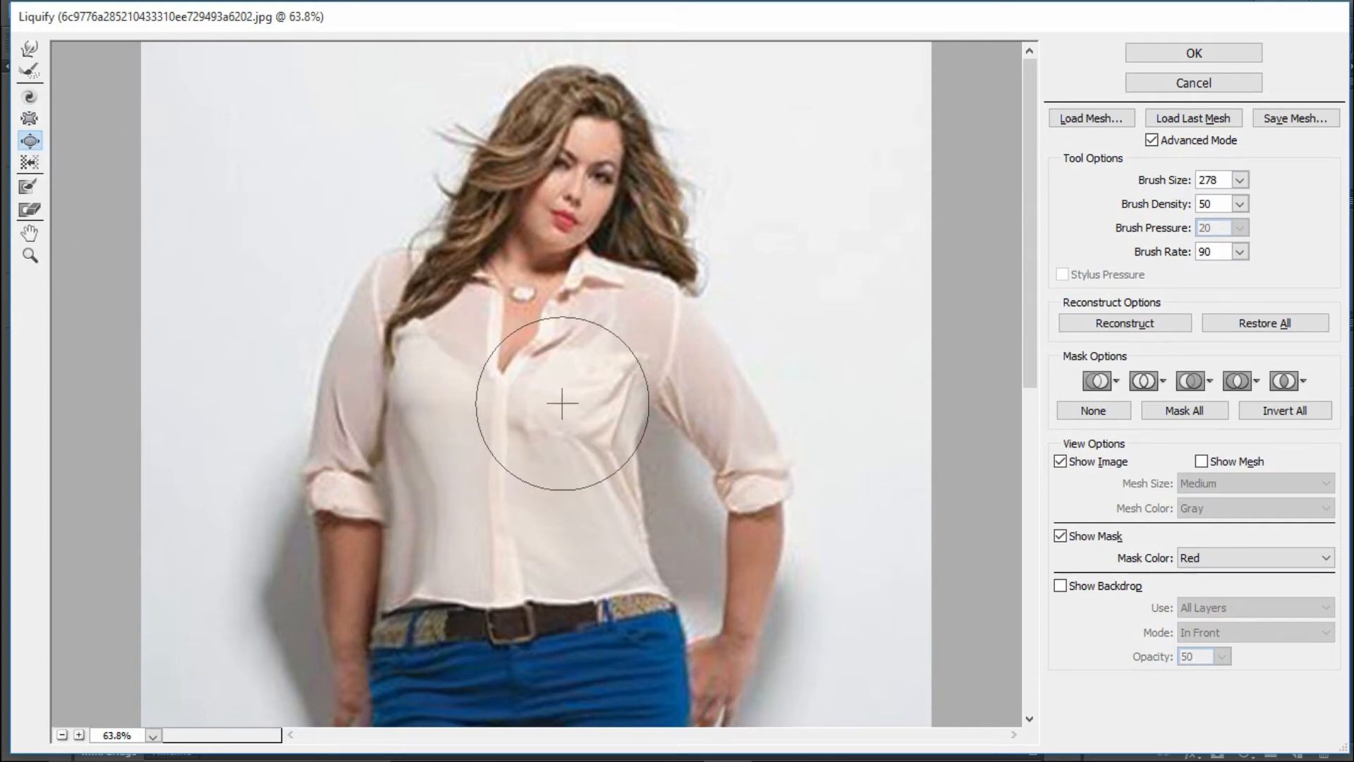
- Pucker her waist, hips and upper thighs once more and apply the Liquify filter
{"action": "scroll", "coordinate": [603, 543], "scroll_direction": "down", "scroll_amount": 3}
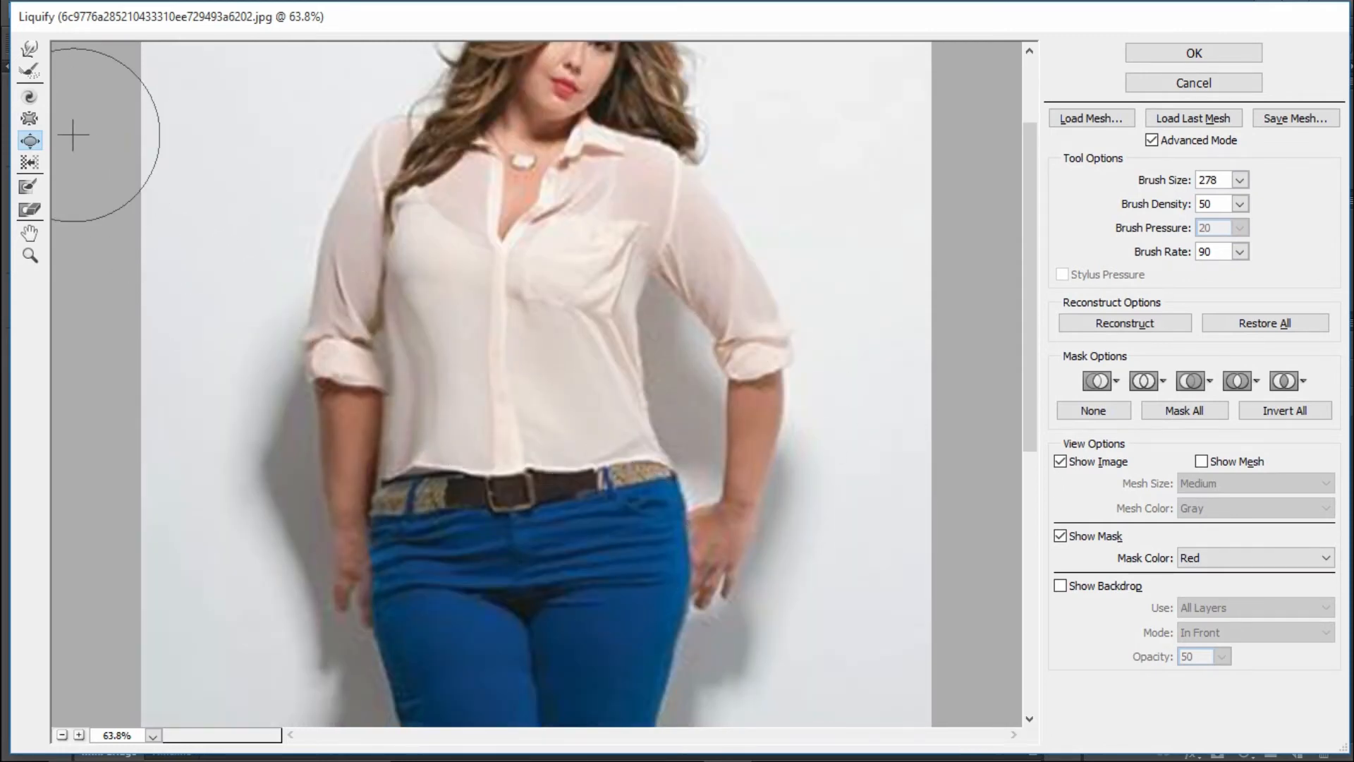
{"action": "left_click", "coordinate": [29, 119]}
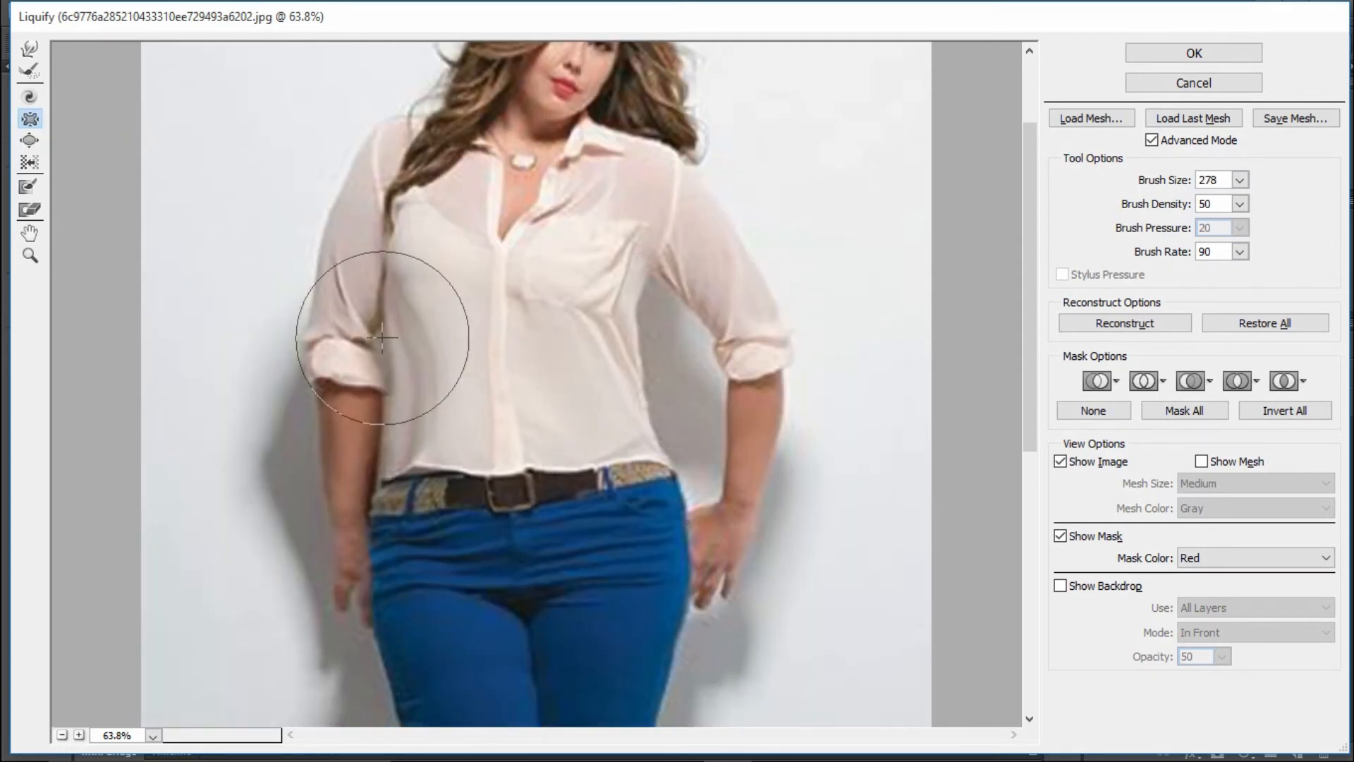
{"action": "mouse_move", "coordinate": [447, 360]}
{"action": "left_mouse_down"}
{"action": "mouse_move", "coordinate": [510, 379]}
{"action": "mouse_move", "coordinate": [436, 462]}
{"action": "mouse_move", "coordinate": [567, 427]}
{"action": "mouse_move", "coordinate": [552, 512]}
{"action": "mouse_move", "coordinate": [445, 550]}
{"action": "mouse_move", "coordinate": [521, 593]}
{"action": "mouse_move", "coordinate": [405, 545]}
{"action": "mouse_move", "coordinate": [421, 656]}
{"action": "mouse_move", "coordinate": [606, 648]}
{"action": "mouse_move", "coordinate": [642, 637]}
{"action": "mouse_move", "coordinate": [613, 641]}
{"action": "left_mouse_up"}
{"action": "scroll", "coordinate": [614, 641], "scroll_direction": "down", "scroll_amount": 5}
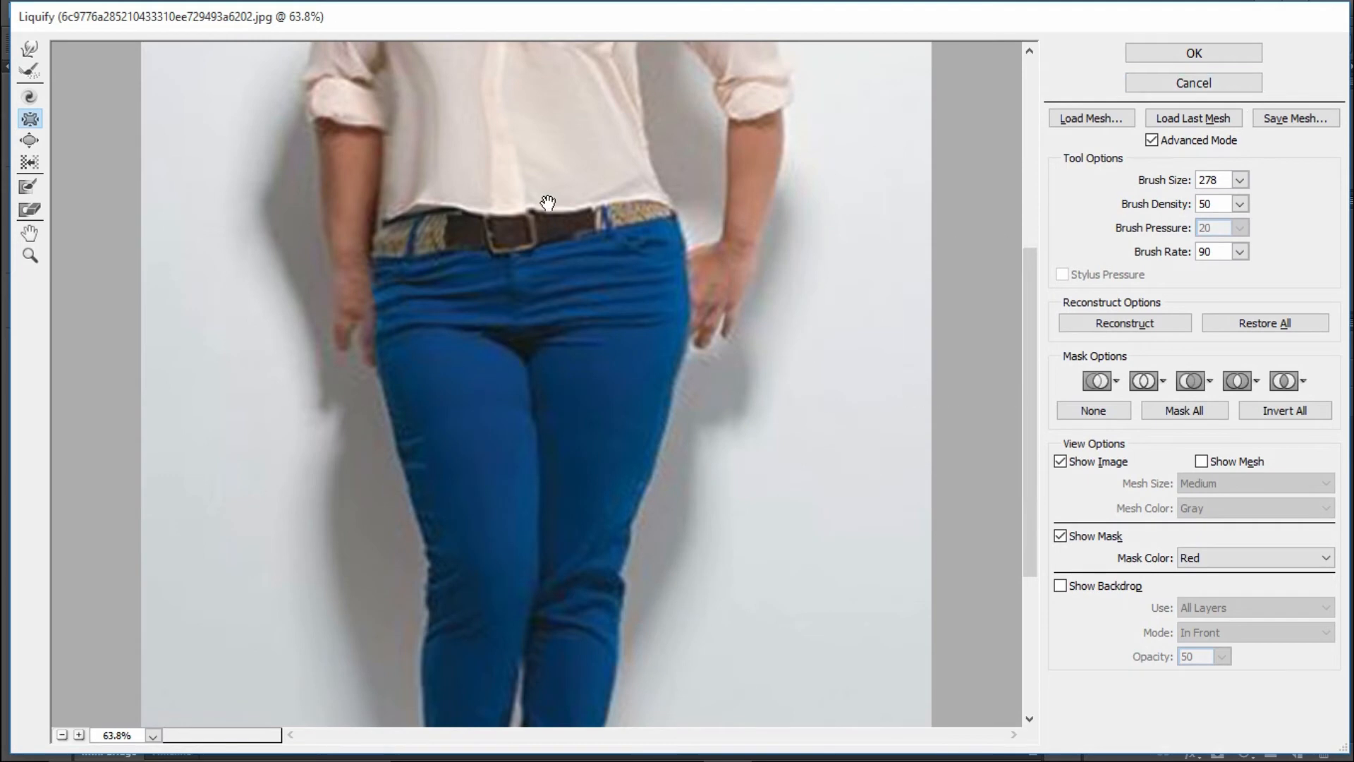
{"action": "scroll", "coordinate": [574, 395], "scroll_direction": "up", "scroll_amount": 7}
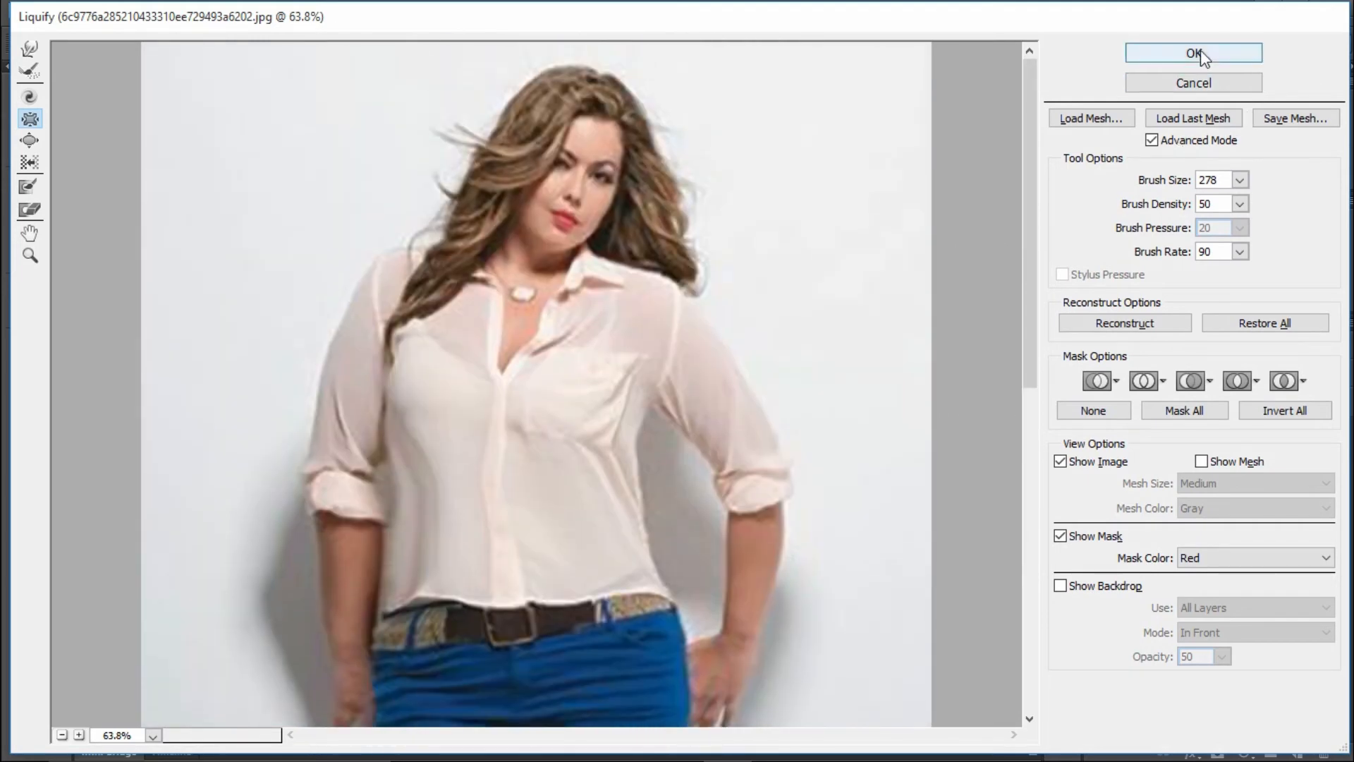
{"action": "key", "text": "Return"}
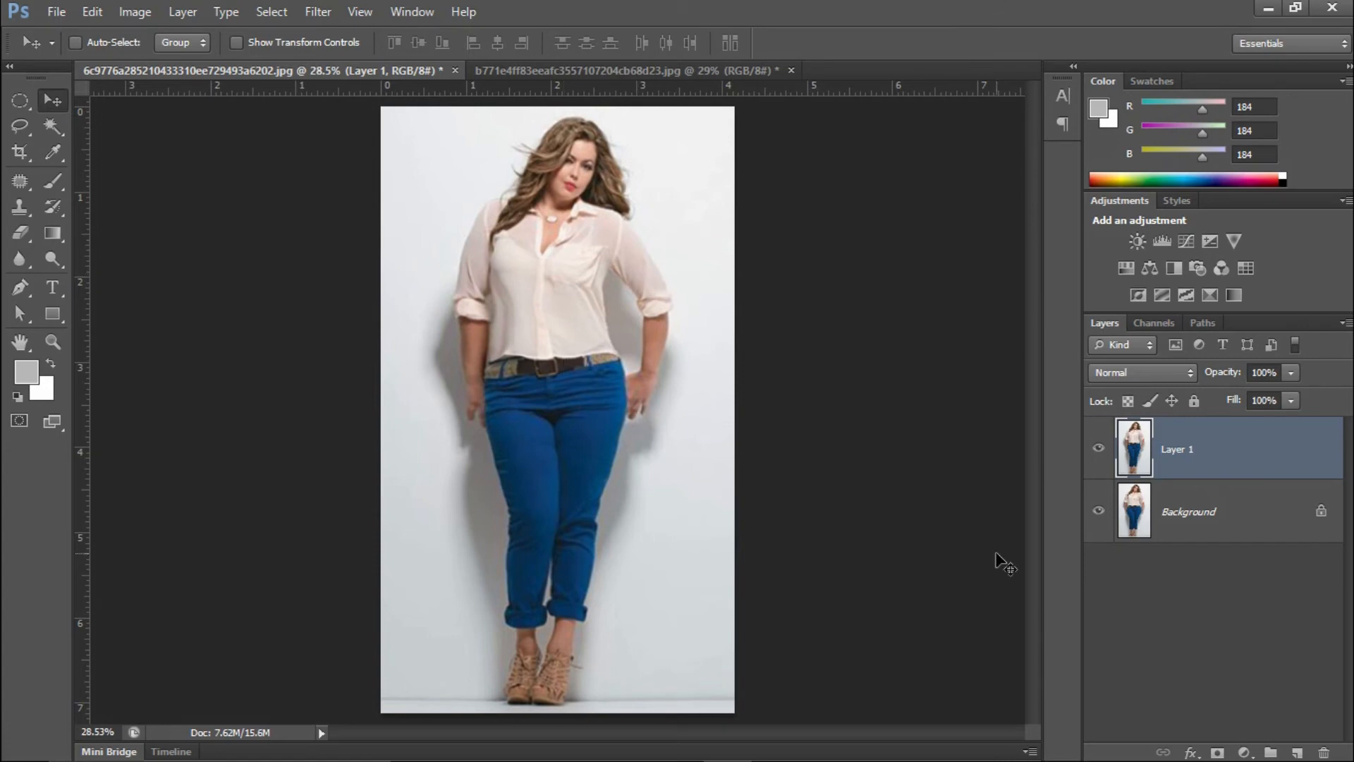
- Compare the slimmed figure with the original by repeatedly hiding and showing Layer 1
{"action": "left_click", "coordinate": [1097, 450]}
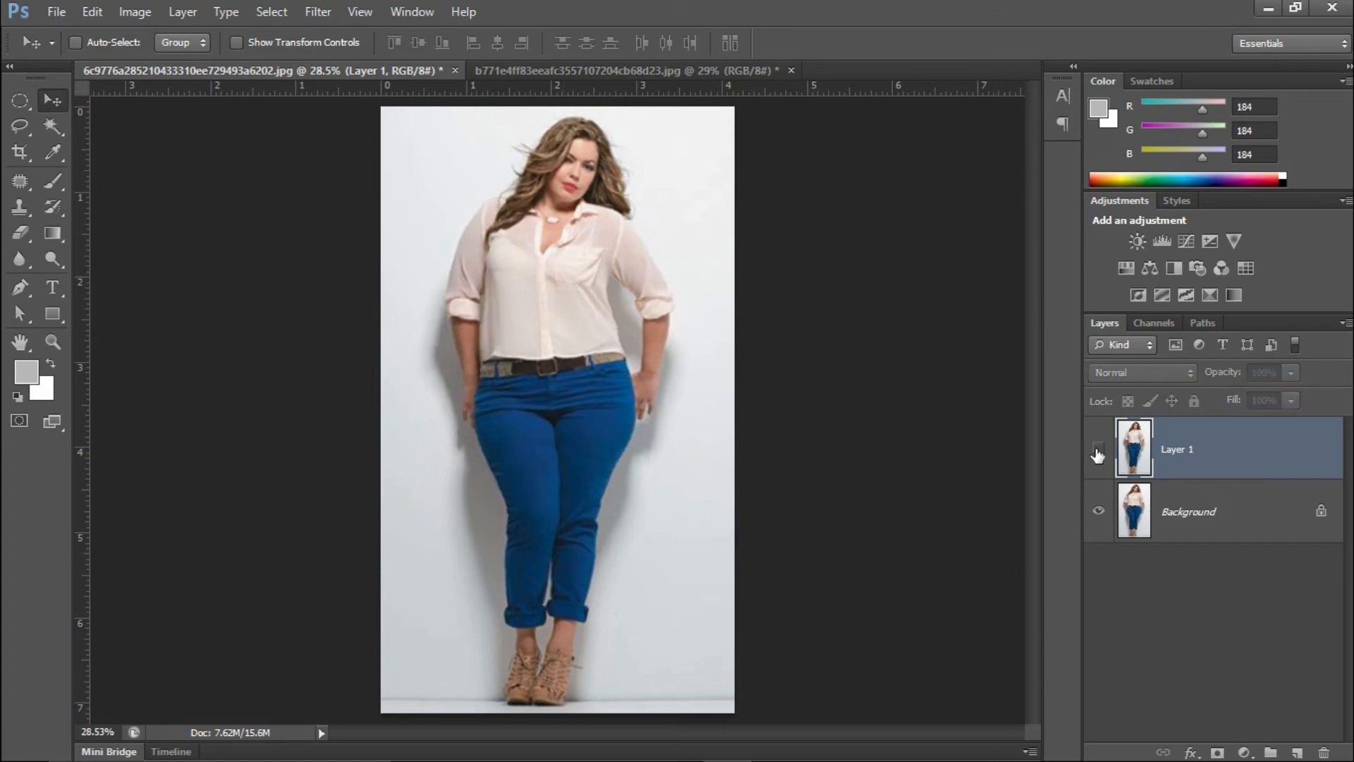
{"action": "left_click", "coordinate": [1098, 450]}
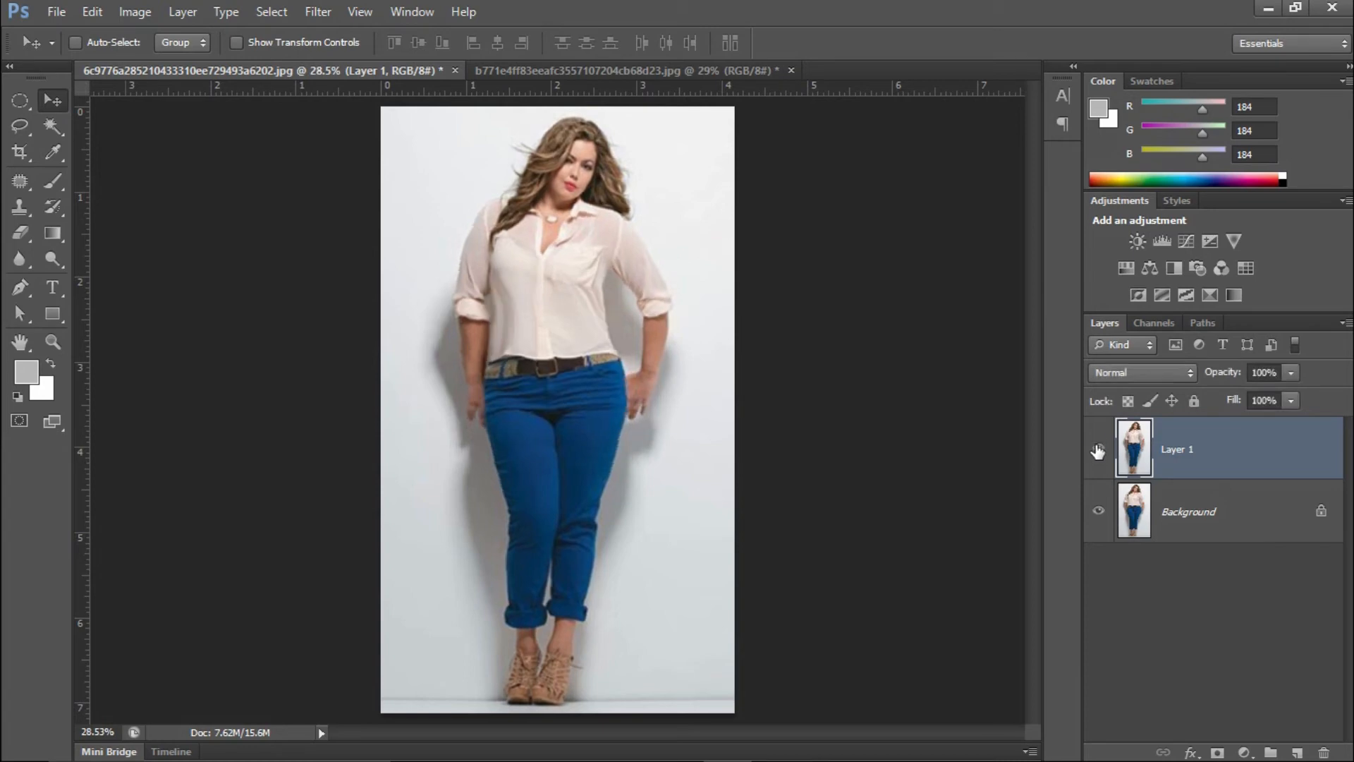
{"action": "left_click", "coordinate": [1097, 450]}
{"action": "left_click", "coordinate": [1097, 450]}
{"action": "left_click", "coordinate": [1098, 449]}
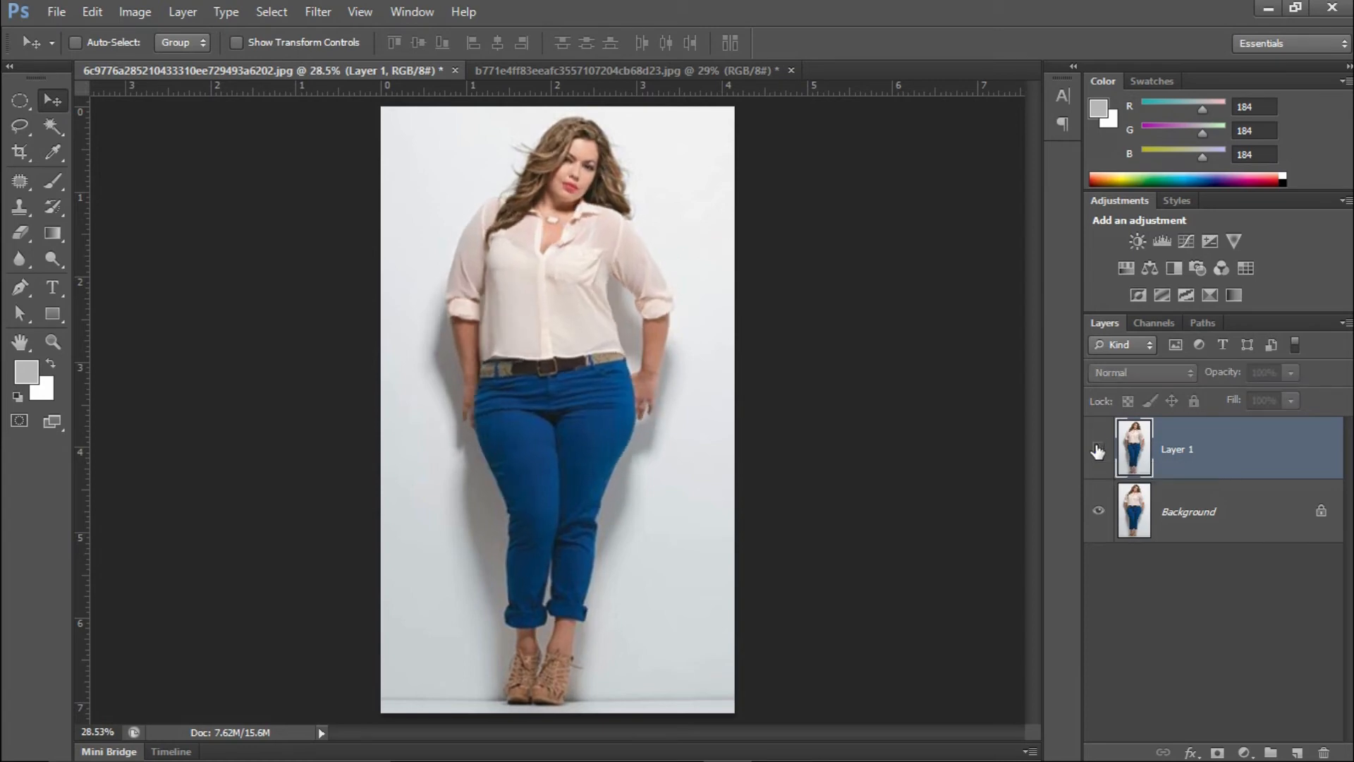
{"action": "left_click", "coordinate": [1097, 450]}
{"action": "left_click", "coordinate": [1097, 450]}
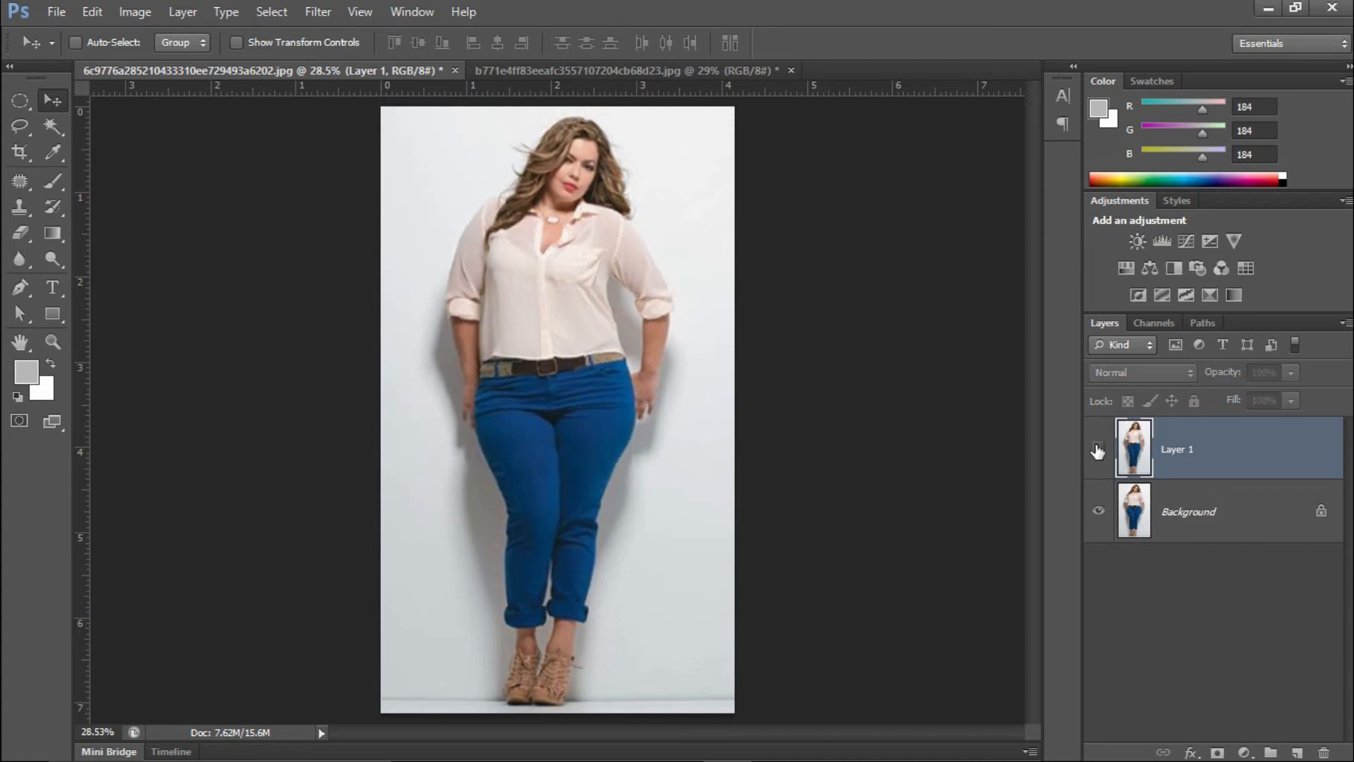
{"action": "left_click", "coordinate": [1098, 450]}
{"action": "left_click", "coordinate": [1097, 449]}
{"action": "left_click", "coordinate": [1097, 450]}
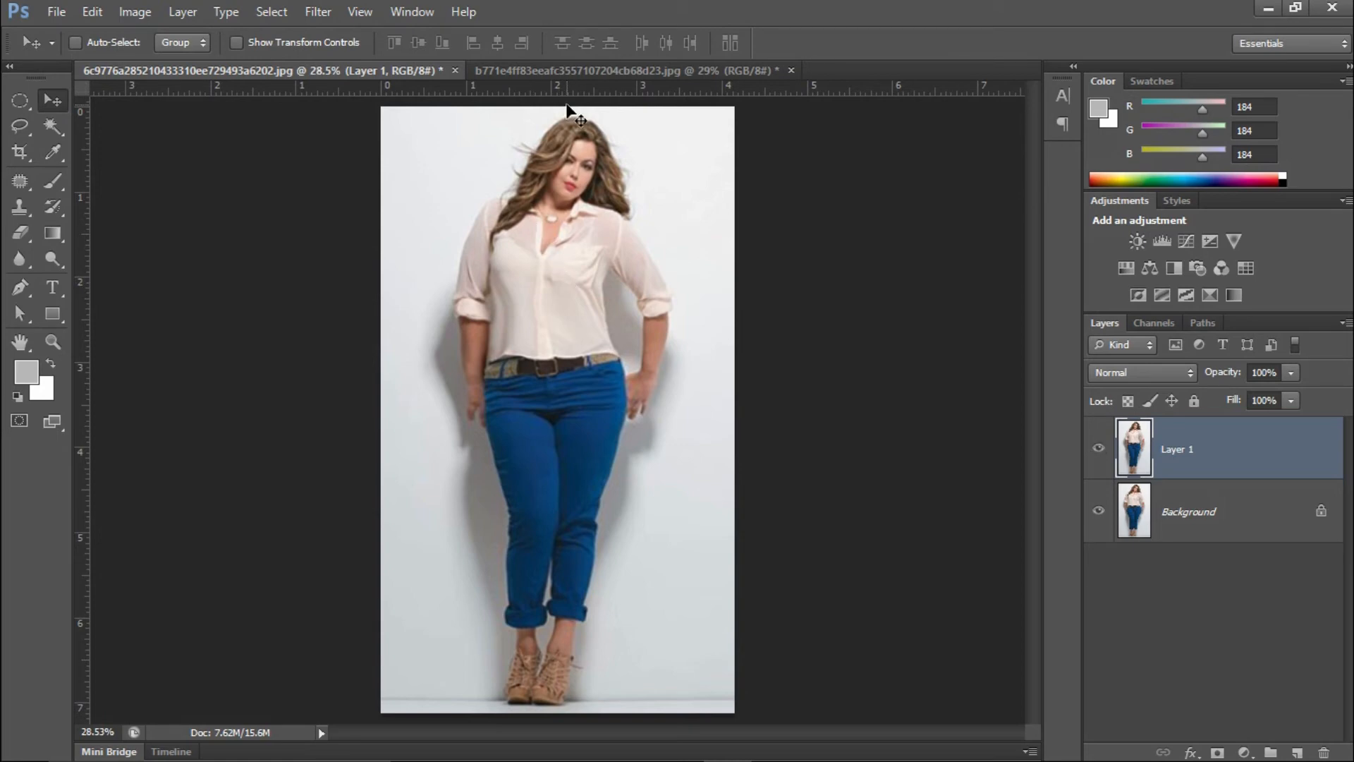
- Switch to the photo of the woman in the red dress, duplicate its background layer and open the duplicate in Liquify
{"action": "left_click", "coordinate": [608, 75]}
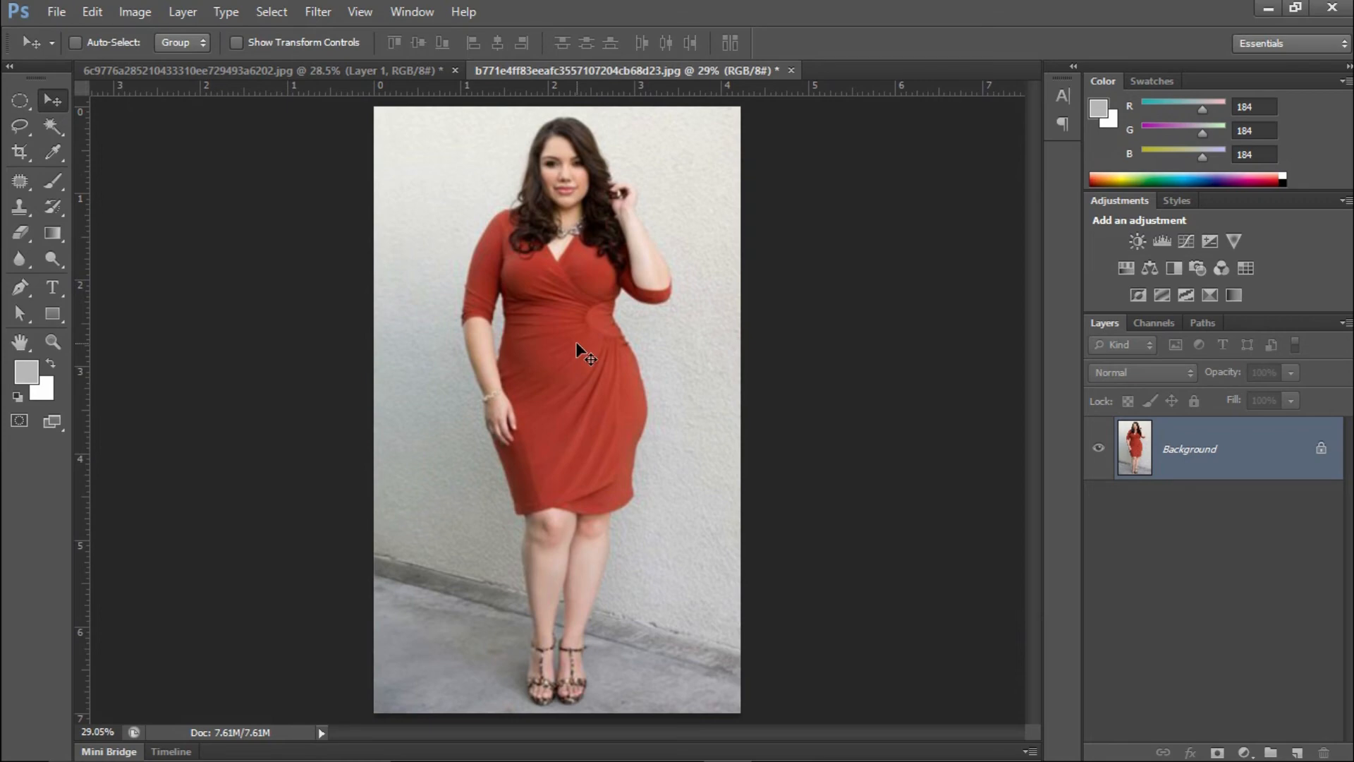
{"action": "key", "text": "ctrl+j"}
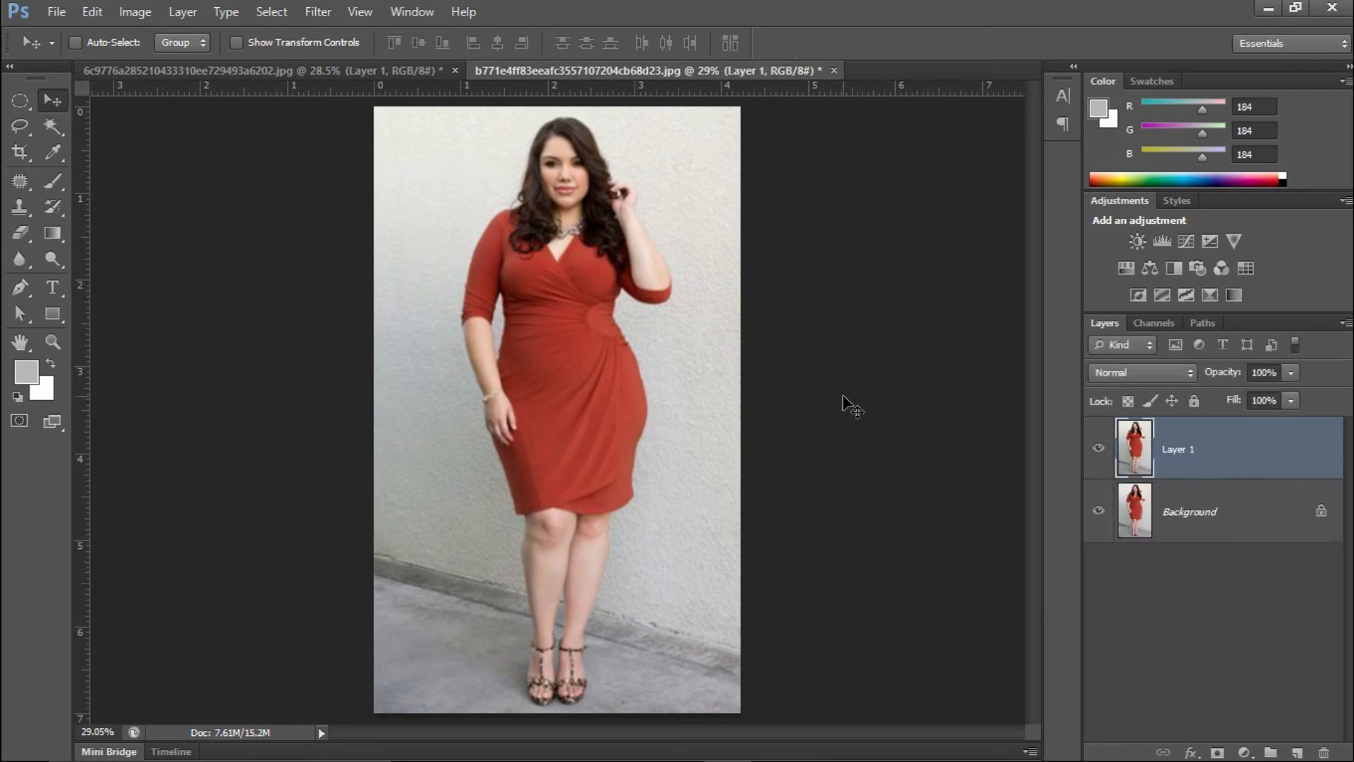
{"action": "left_click", "coordinate": [318, 12]}
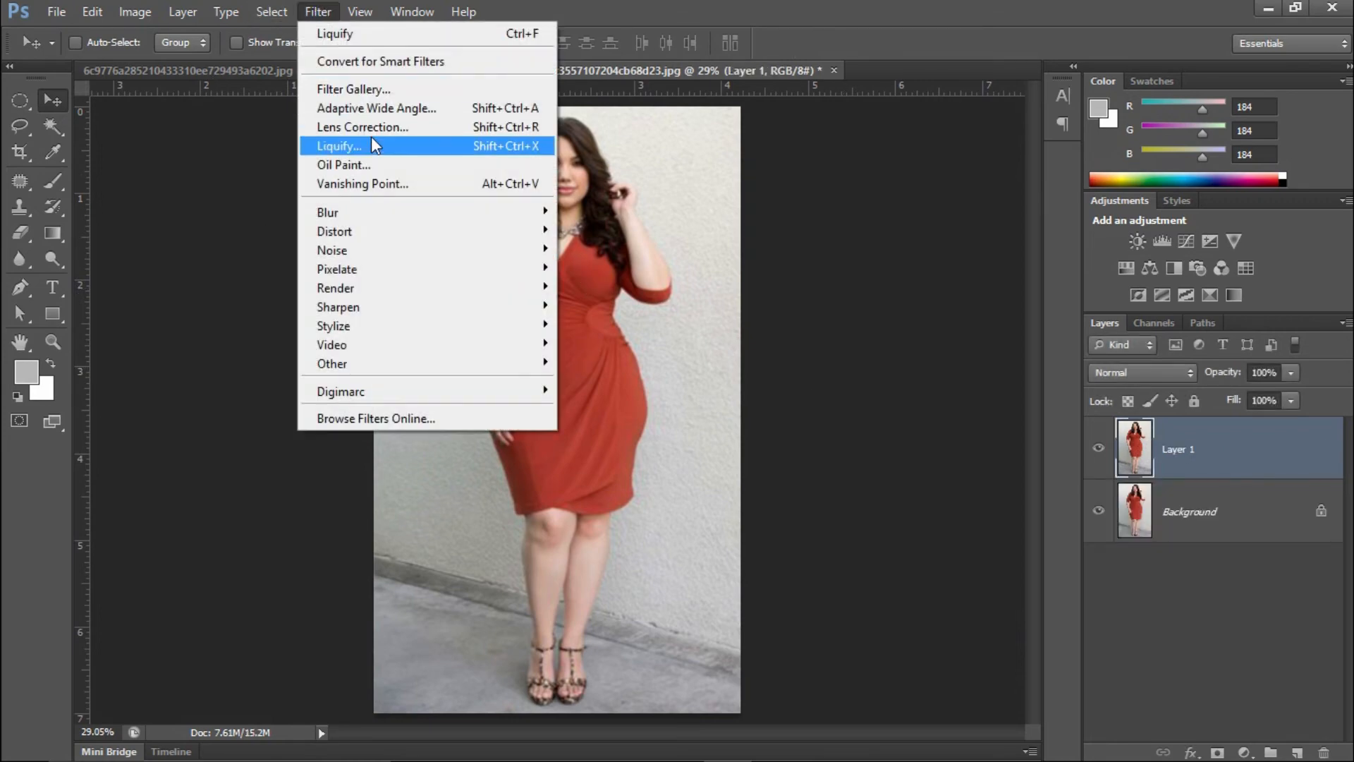
{"action": "left_click", "coordinate": [372, 139]}
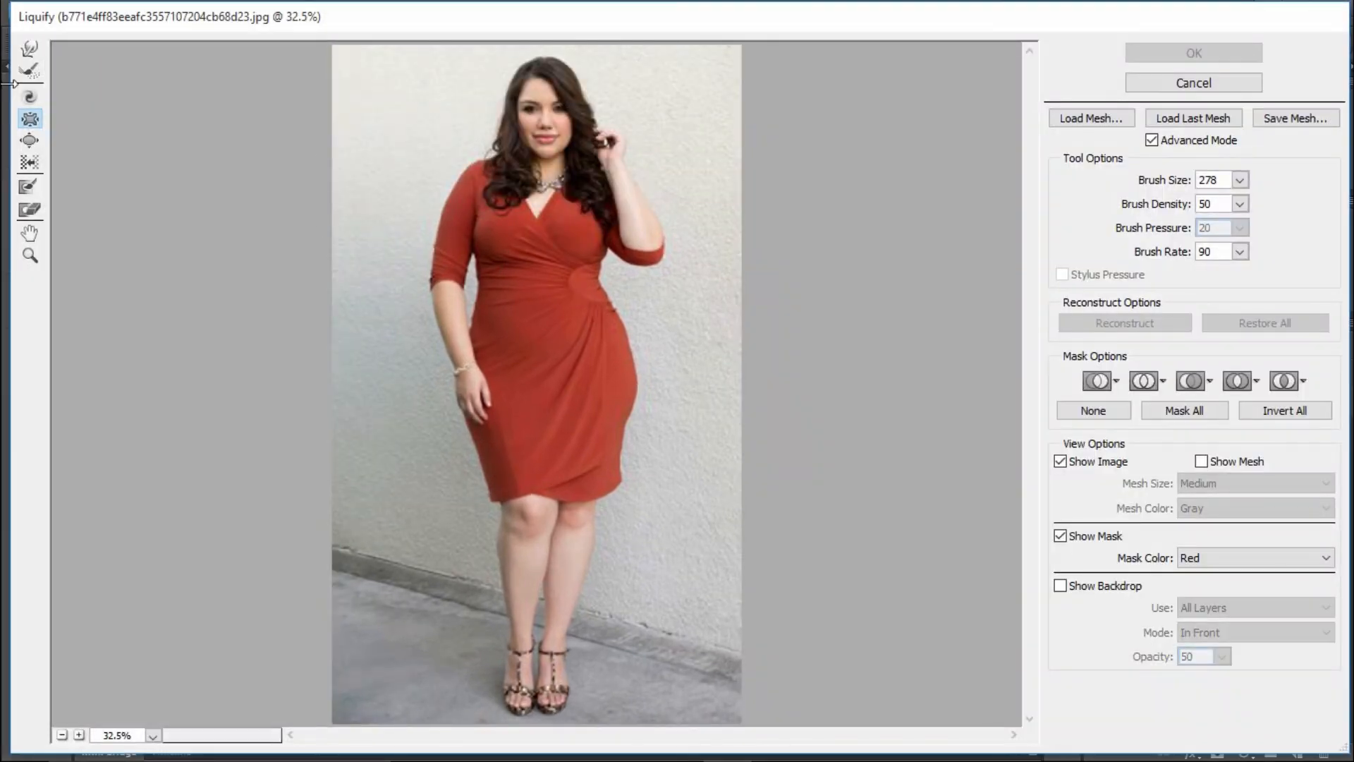
- Push her left hip, thigh and the skirt's edge inward with Forward Warp at brush size 286, density 50 and pressure 20
{"action": "left_click", "coordinate": [31, 51]}
{"action": "key", "text": "bracketright"}
{"action": "key", "text": "bracketright"}
{"action": "key", "text": "bracketright"}
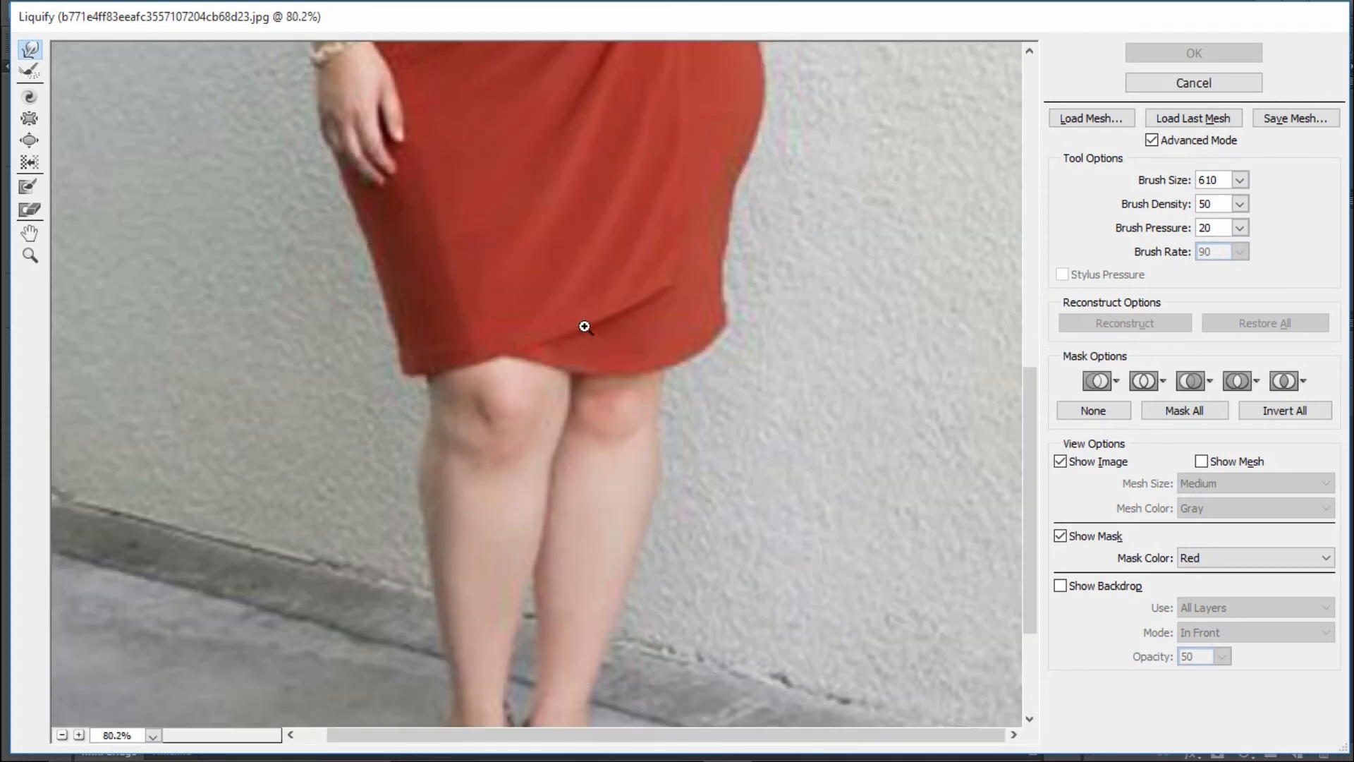
{"action": "key", "text": "ctrl+minus"}
{"action": "key", "text": "ctrl+minus"}
{"action": "key", "text": "ctrl+minus"}
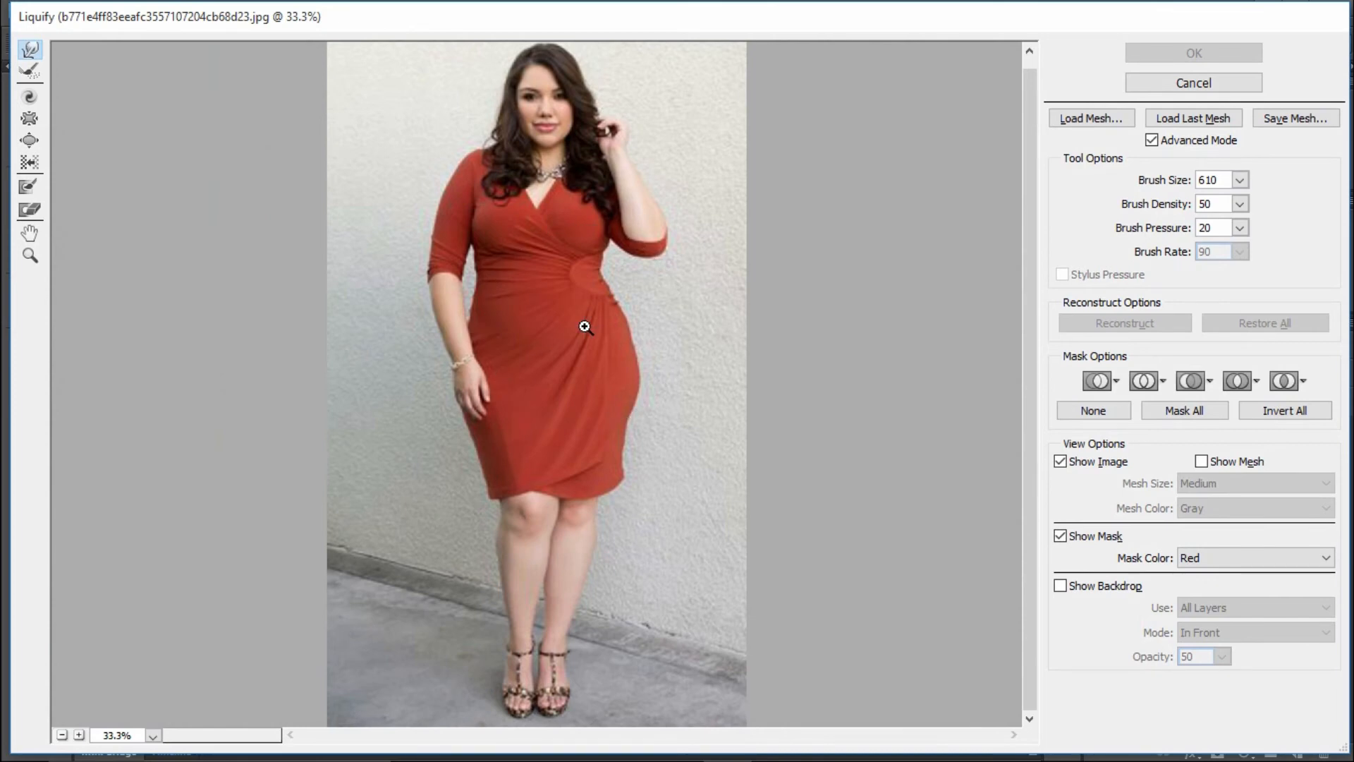
{"action": "key", "text": "ctrl+plus"}
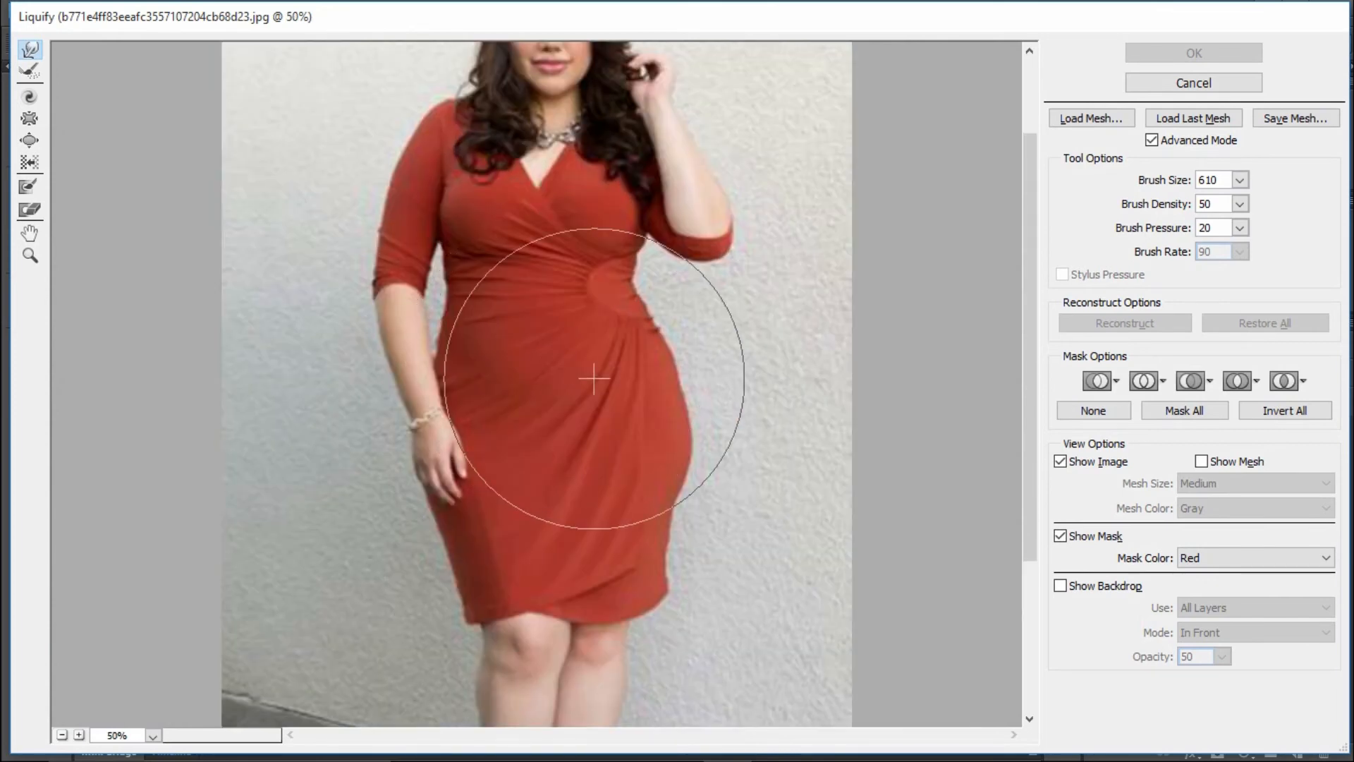
{"action": "key", "text": "bracketleft"}
{"action": "key", "text": "bracketleft"}
{"action": "key", "text": "bracketleft"}
{"action": "key", "text": "bracketleft"}
{"action": "key", "text": "bracketleft"}
{"action": "key", "text": "bracketleft"}
{"action": "key", "text": "bracketleft"}
{"action": "key", "text": "bracketleft"}
{"action": "key", "text": "bracketleft"}
{"action": "key", "text": "bracketleft"}
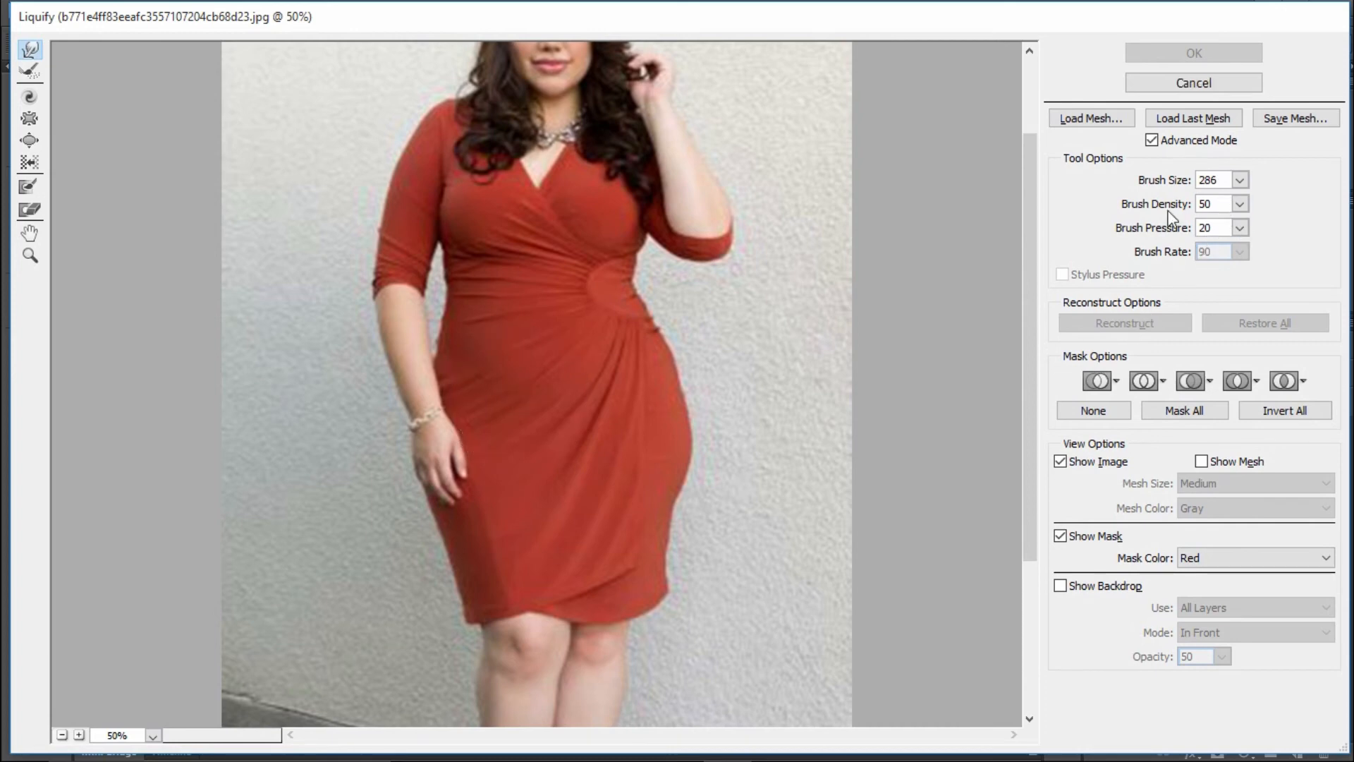
{"action": "left_click_drag", "start_coordinate": [684, 362], "coordinate": [644, 373]}
{"action": "mouse_move", "coordinate": [669, 320]}
{"action": "left_mouse_down"}
{"action": "mouse_move", "coordinate": [625, 315]}
{"action": "mouse_move", "coordinate": [656, 277]}
{"action": "mouse_move", "coordinate": [603, 285]}
{"action": "mouse_move", "coordinate": [650, 309]}
{"action": "mouse_move", "coordinate": [634, 328]}
{"action": "mouse_move", "coordinate": [663, 366]}
{"action": "mouse_move", "coordinate": [646, 370]}
{"action": "mouse_move", "coordinate": [718, 376]}
{"action": "mouse_move", "coordinate": [638, 385]}
{"action": "mouse_move", "coordinate": [656, 356]}
{"action": "mouse_move", "coordinate": [705, 407]}
{"action": "mouse_move", "coordinate": [675, 430]}
{"action": "mouse_move", "coordinate": [704, 459]}
{"action": "mouse_move", "coordinate": [672, 461]}
{"action": "mouse_move", "coordinate": [684, 439]}
{"action": "mouse_move", "coordinate": [648, 440]}
{"action": "left_mouse_up"}
{"action": "mouse_move", "coordinate": [698, 479]}
{"action": "left_mouse_down"}
{"action": "mouse_move", "coordinate": [666, 471]}
{"action": "mouse_move", "coordinate": [656, 437]}
{"action": "left_mouse_up"}
{"action": "left_click_drag", "start_coordinate": [671, 491], "coordinate": [626, 500]}
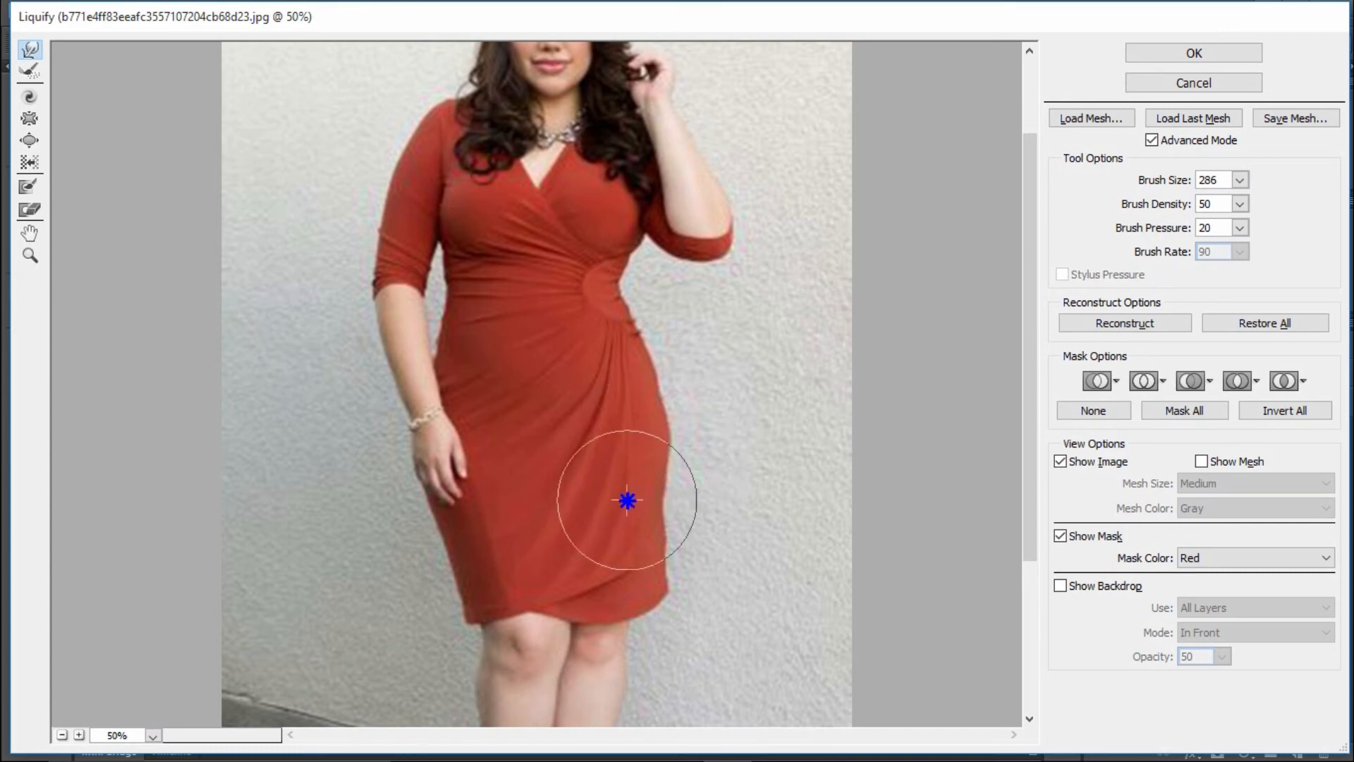
{"action": "left_click_drag", "start_coordinate": [678, 568], "coordinate": [640, 562]}
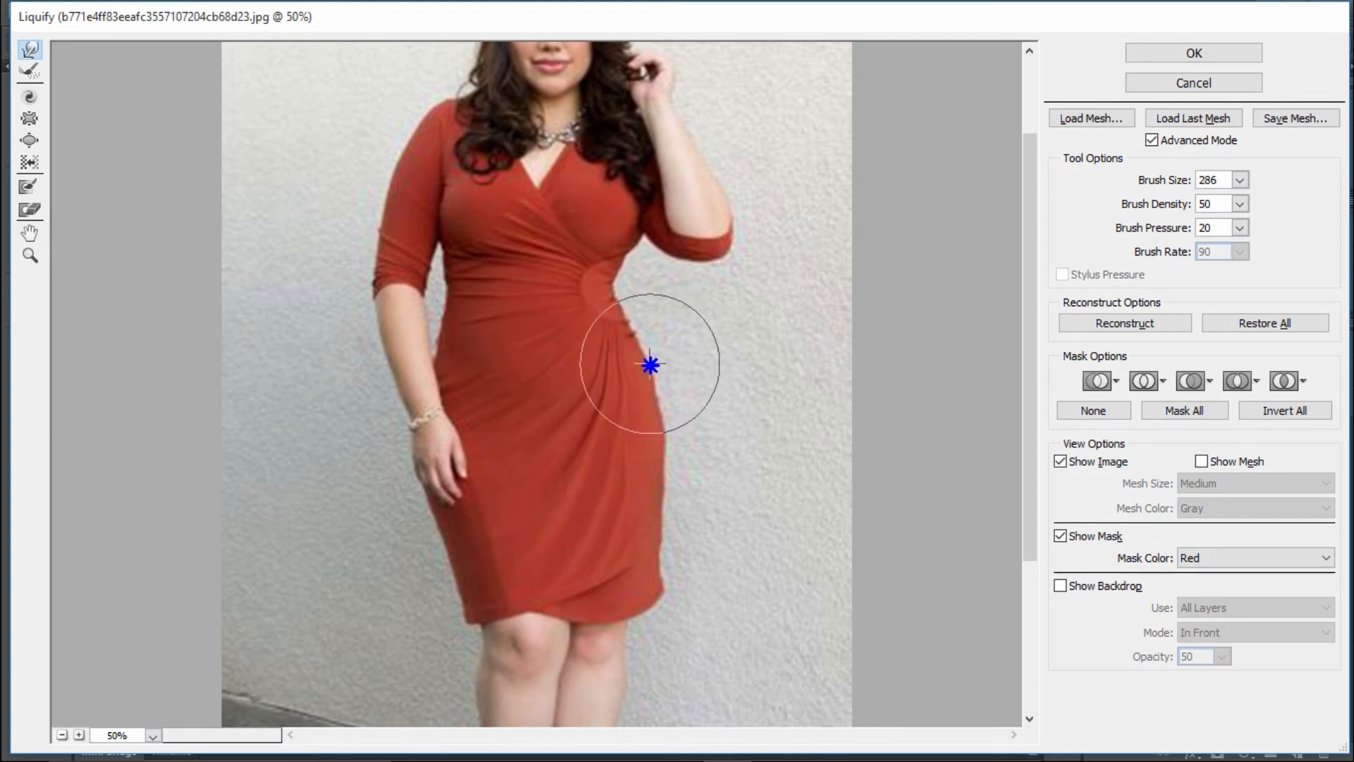
- Push in the right side of her waist beside the arm at 100% zoom with brush size 68
{"action": "left_click", "coordinate": [417, 297]}
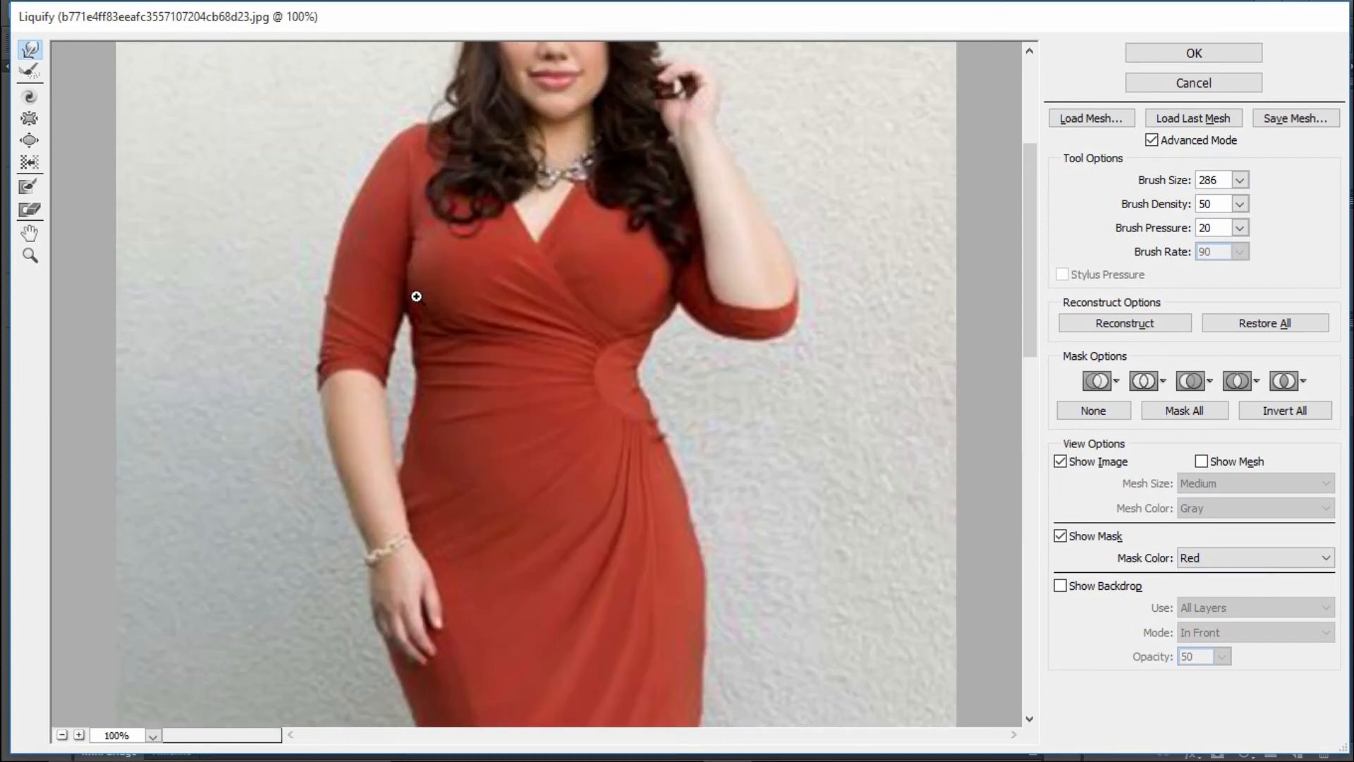
{"action": "left_click", "coordinate": [401, 395]}
{"action": "scroll", "coordinate": [508, 287], "scroll_direction": "down", "scroll_amount": 5}
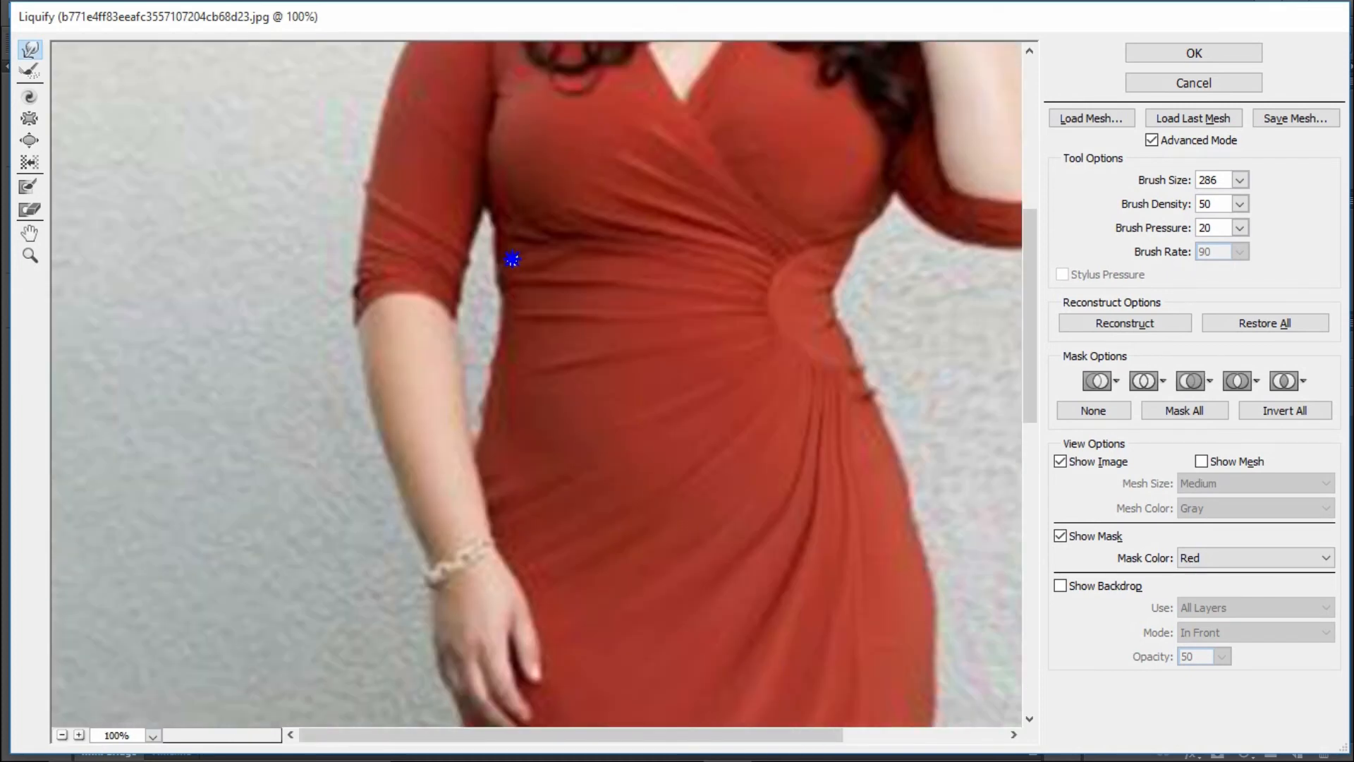
{"action": "mouse_move", "coordinate": [511, 263]}
{"action": "left_mouse_down"}
{"action": "mouse_move", "coordinate": [482, 292]}
{"action": "mouse_move", "coordinate": [423, 312]}
{"action": "left_mouse_up"}
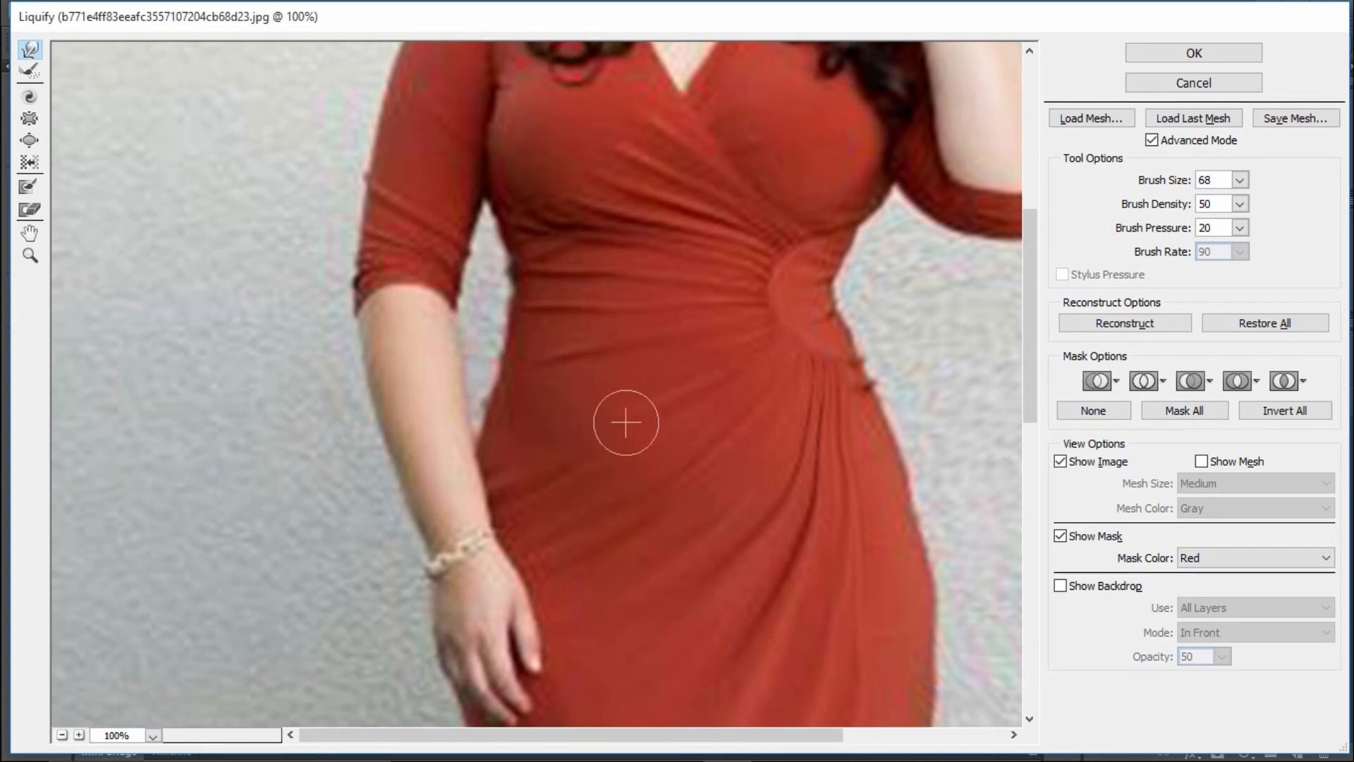
- Push her right hand and the skirt's edge below it inward with brush size 196
{"action": "scroll", "coordinate": [613, 346], "scroll_direction": "down", "scroll_amount": 10}
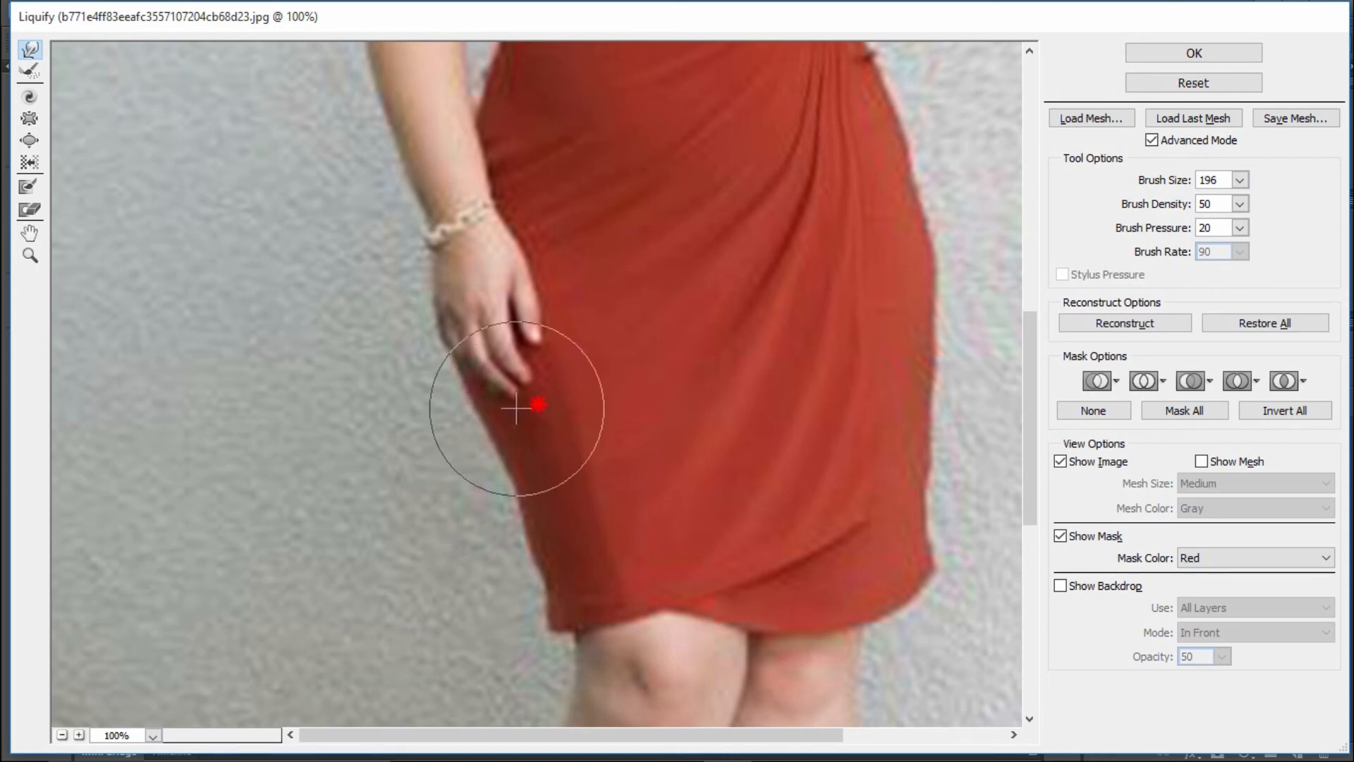
{"action": "left_click_drag", "start_coordinate": [448, 337], "coordinate": [542, 287]}
{"action": "left_click_drag", "start_coordinate": [453, 379], "coordinate": [545, 342]}
{"action": "left_click_drag", "start_coordinate": [504, 435], "coordinate": [550, 415]}
{"action": "left_click_drag", "start_coordinate": [553, 533], "coordinate": [585, 526]}
- Slim her right forearm, wrist and hand by pushing their outer edge inward with brush size 234
{"action": "scroll", "coordinate": [569, 357], "scroll_direction": "up", "scroll_amount": 3}
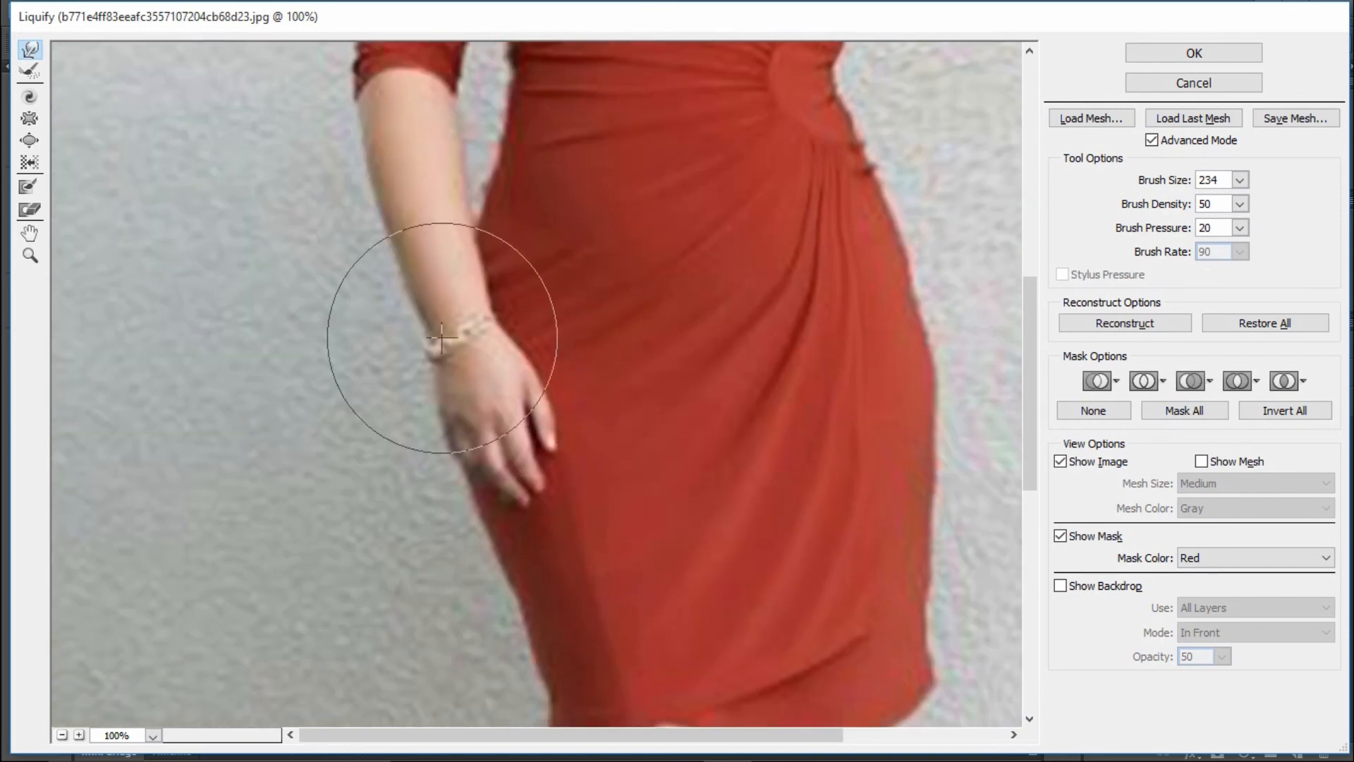
{"action": "left_click_drag", "start_coordinate": [449, 334], "coordinate": [489, 317]}
{"action": "left_click_drag", "start_coordinate": [444, 218], "coordinate": [495, 217]}
{"action": "left_click_drag", "start_coordinate": [438, 364], "coordinate": [459, 365]}
{"action": "left_click_drag", "start_coordinate": [432, 422], "coordinate": [459, 420]}
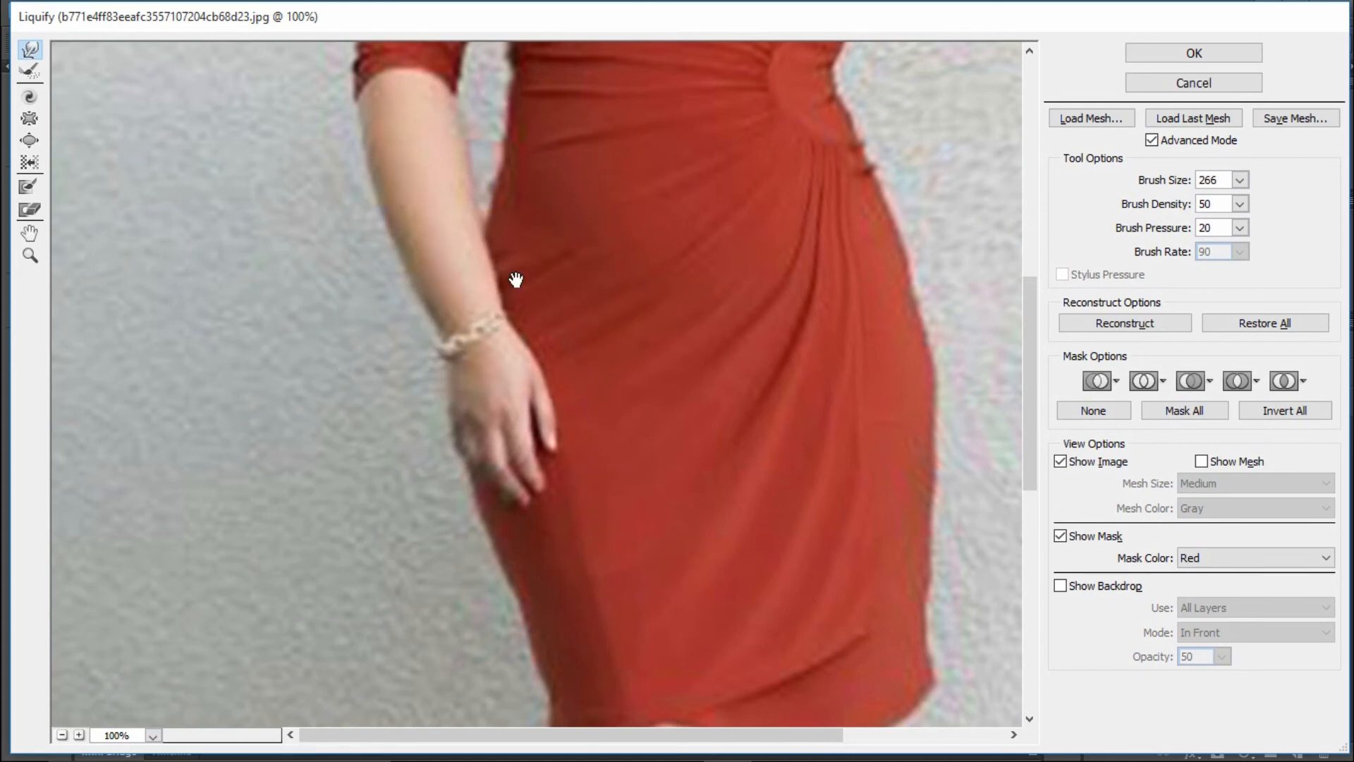
- Push the outer edges of her right sleeve, elbow and forearm inward with brush size 266
{"action": "left_click_drag", "start_coordinate": [518, 146], "coordinate": [514, 300]}
{"action": "left_click_drag", "start_coordinate": [355, 277], "coordinate": [477, 223]}
{"action": "left_click_drag", "start_coordinate": [352, 187], "coordinate": [384, 187]}
{"action": "left_click_drag", "start_coordinate": [354, 371], "coordinate": [378, 357]}
{"action": "left_click_drag", "start_coordinate": [499, 337], "coordinate": [517, 338]}
{"action": "left_click_drag", "start_coordinate": [479, 414], "coordinate": [497, 415]}
{"action": "left_click_drag", "start_coordinate": [425, 502], "coordinate": [436, 496]}
{"action": "scroll", "coordinate": [459, 327], "scroll_direction": "up", "scroll_amount": 3}
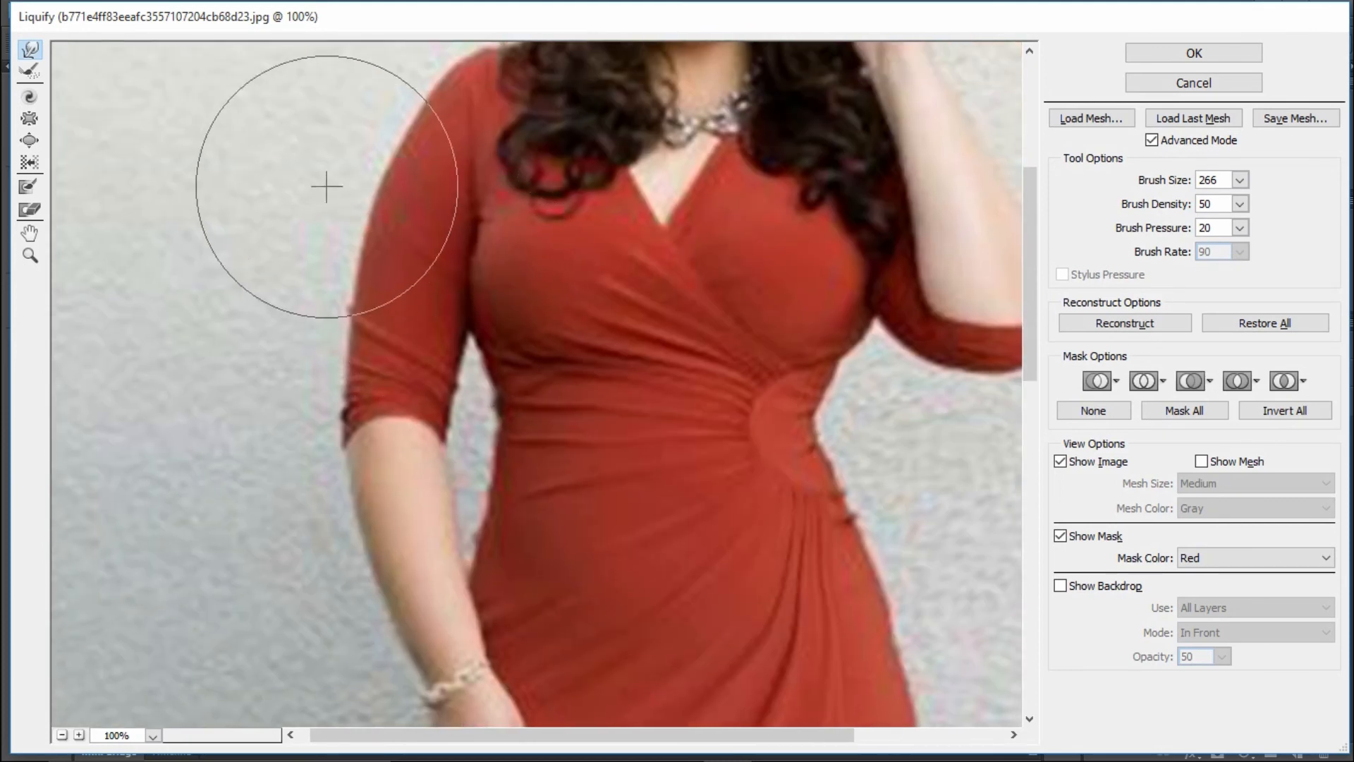
{"action": "left_click_drag", "start_coordinate": [294, 259], "coordinate": [505, 260]}
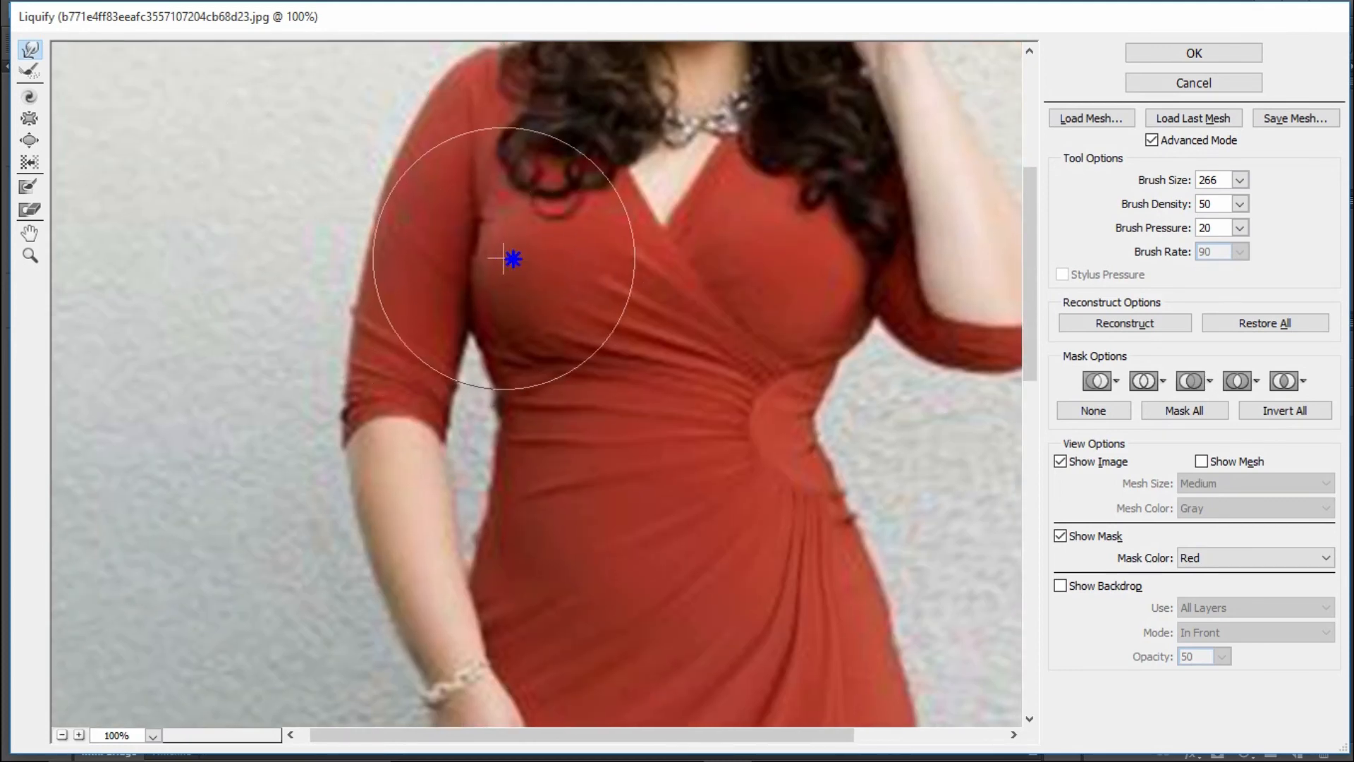
- Push in her left sleeve, elbow and raised forearm to slim the arm
{"action": "mouse_move", "coordinate": [885, 259]}
{"action": "left_mouse_down"}
{"action": "mouse_move", "coordinate": [844, 262]}
{"action": "mouse_move", "coordinate": [826, 225]}
{"action": "mouse_move", "coordinate": [734, 256]}
{"action": "left_mouse_up"}
{"action": "mouse_move", "coordinate": [900, 285]}
{"action": "left_mouse_down"}
{"action": "mouse_move", "coordinate": [860, 281]}
{"action": "mouse_move", "coordinate": [849, 199]}
{"action": "mouse_move", "coordinate": [916, 315]}
{"action": "mouse_move", "coordinate": [897, 320]}
{"action": "left_mouse_up"}
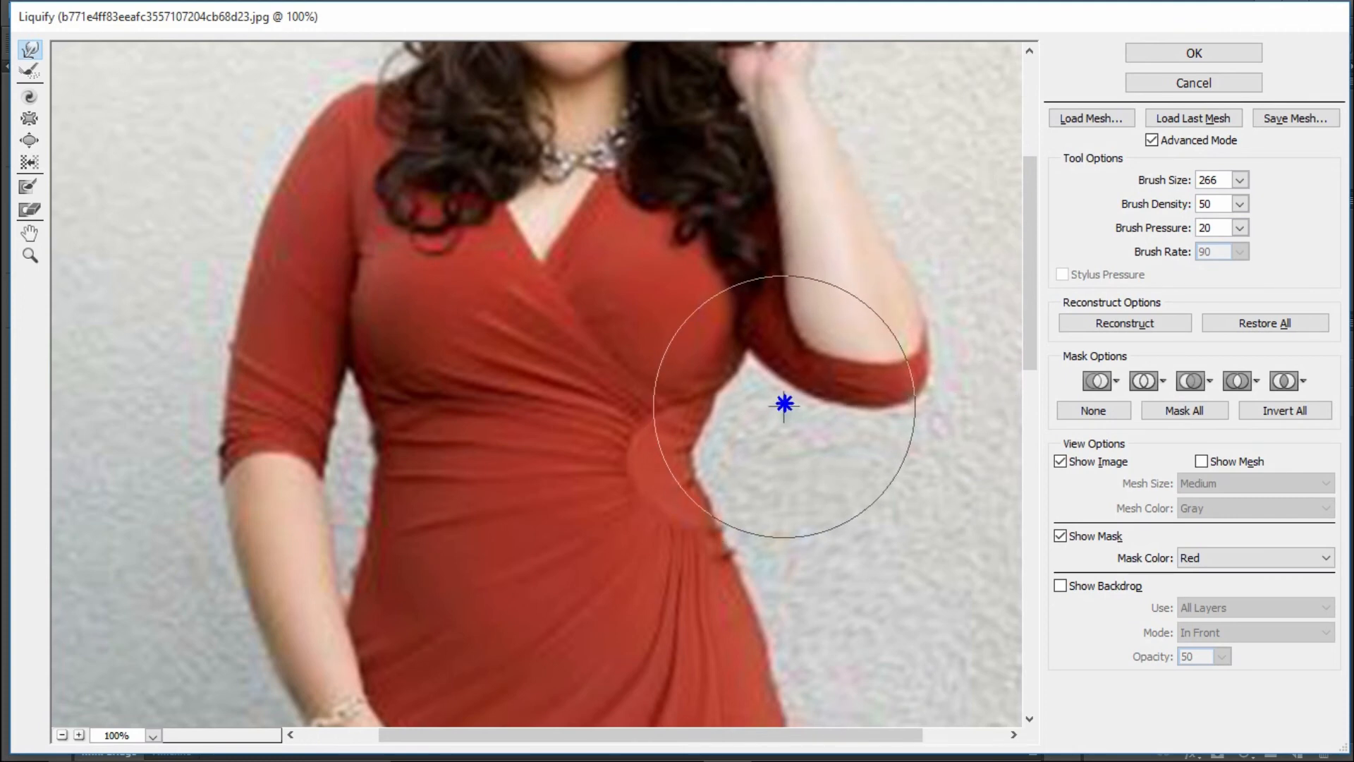
{"action": "left_click_drag", "start_coordinate": [702, 238], "coordinate": [727, 308]}
{"action": "left_click_drag", "start_coordinate": [774, 208], "coordinate": [758, 214]}
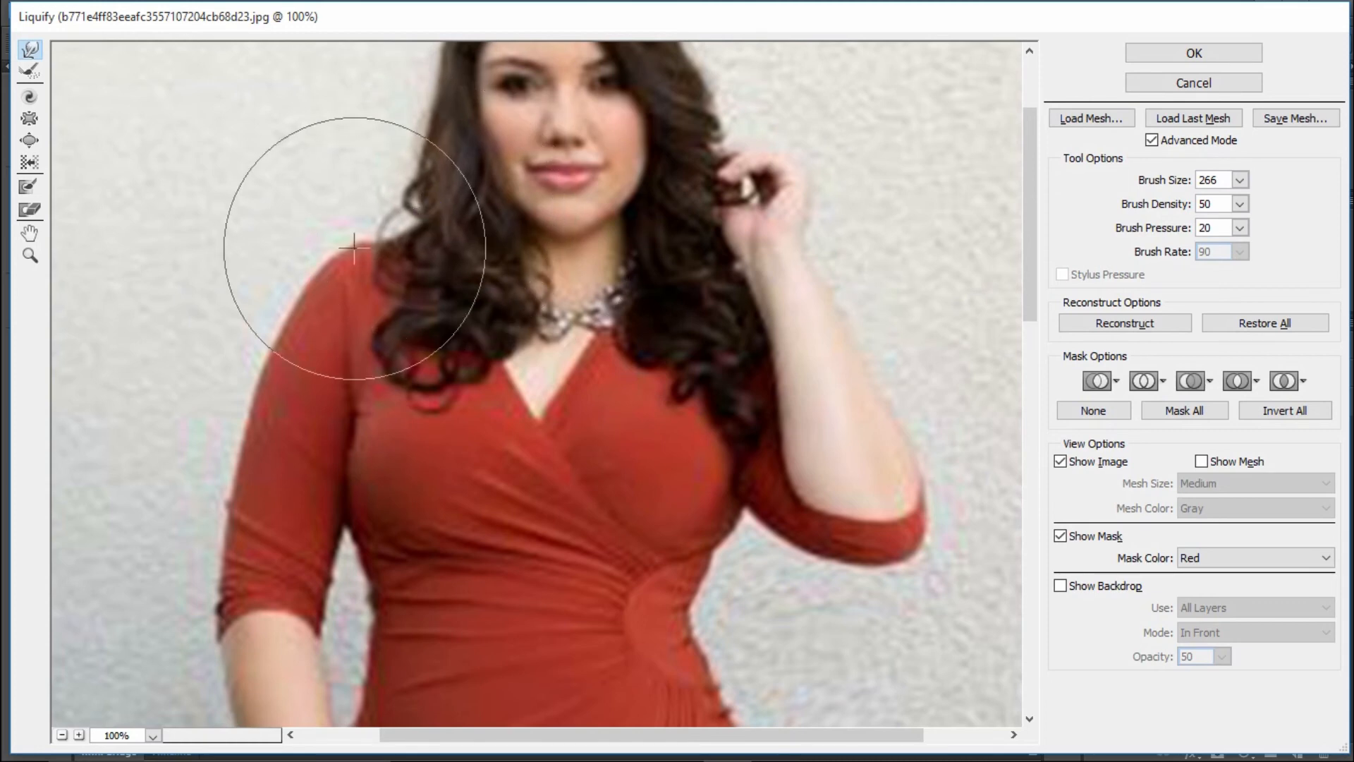
- Push the outer edge of her right upper sleeve inward and refine the armpit
{"action": "left_click_drag", "start_coordinate": [283, 418], "coordinate": [301, 407]}
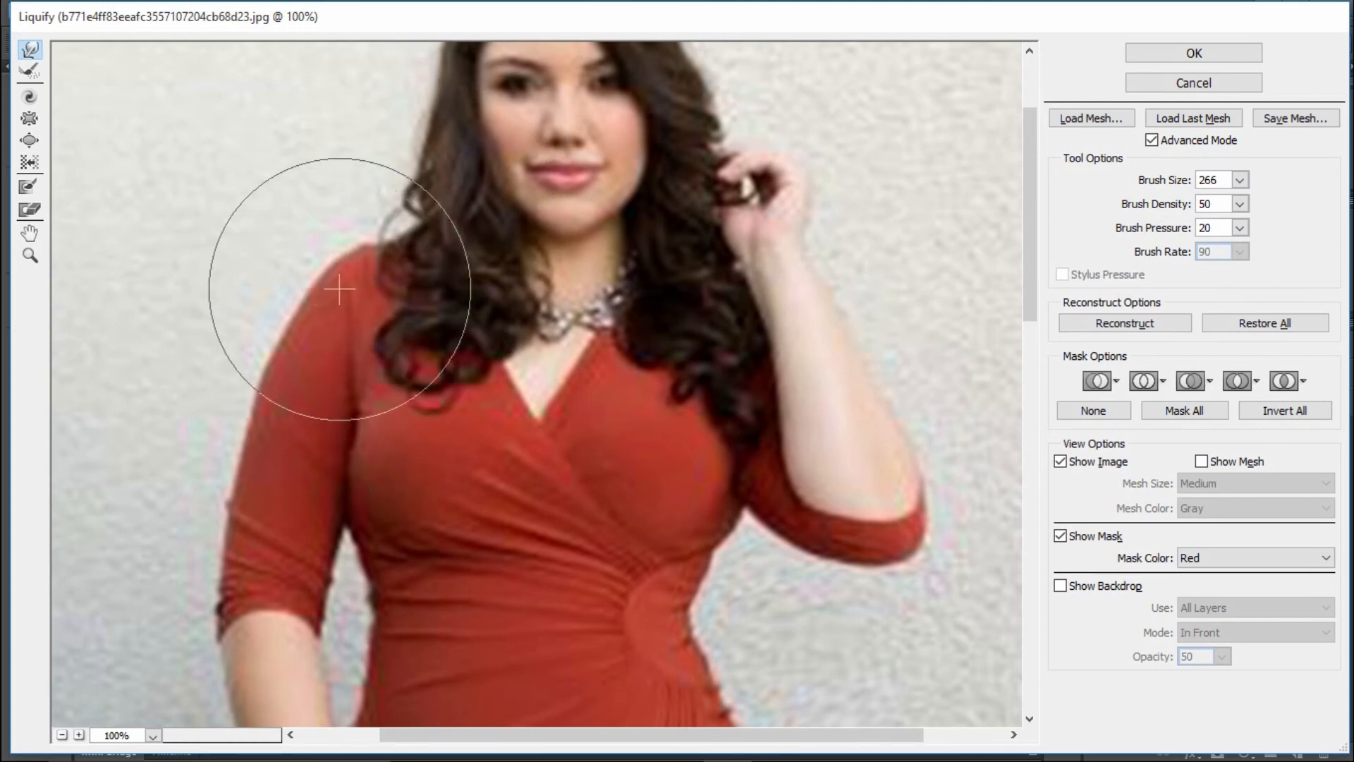
{"action": "left_click_drag", "start_coordinate": [346, 475], "coordinate": [360, 460]}
{"action": "left_click_drag", "start_coordinate": [243, 460], "coordinate": [258, 459]}
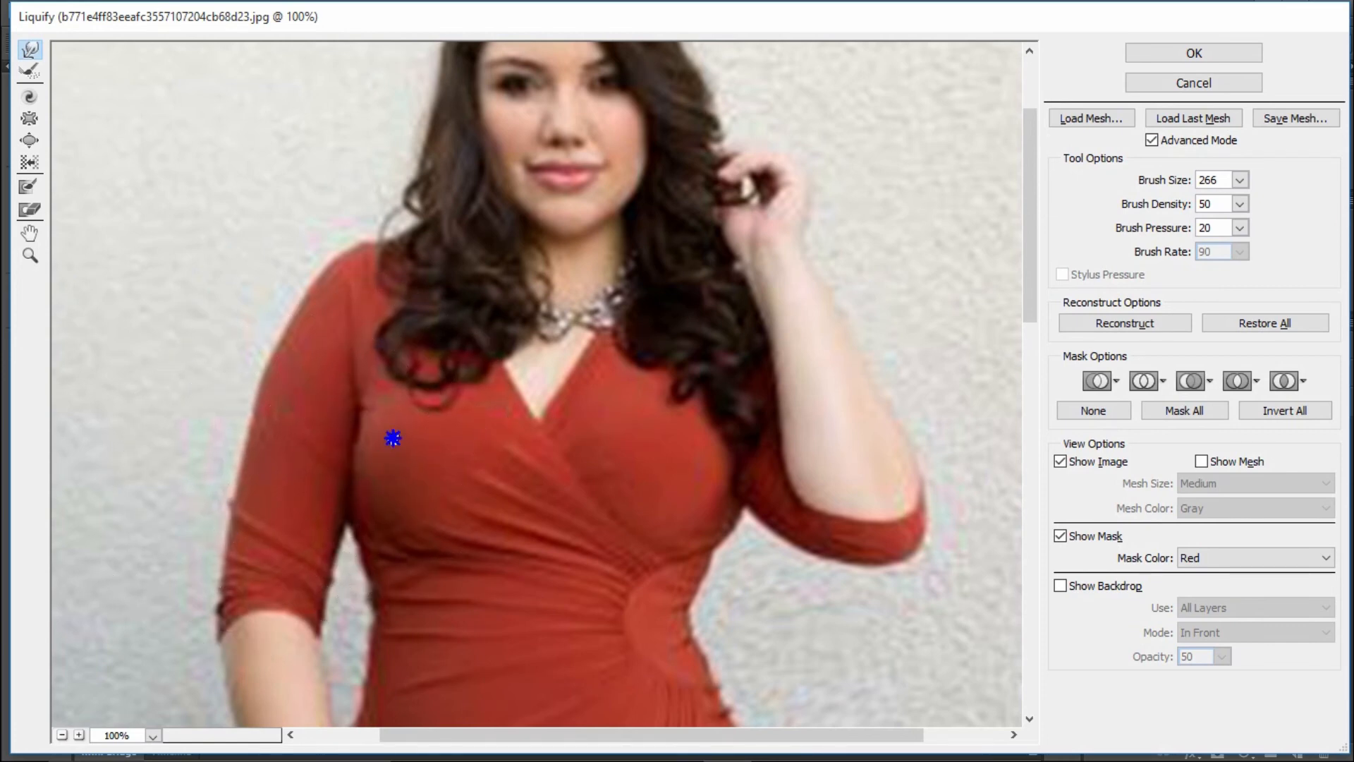
- Pucker the lower face with brush size 338 and rate 90, and push the chin upward with Forward Warp
{"action": "mouse_move", "coordinate": [393, 441]}
{"action": "left_mouse_down"}
{"action": "mouse_move", "coordinate": [429, 248]}
{"action": "mouse_move", "coordinate": [328, 391]}
{"action": "mouse_move", "coordinate": [288, 421]}
{"action": "left_mouse_up"}
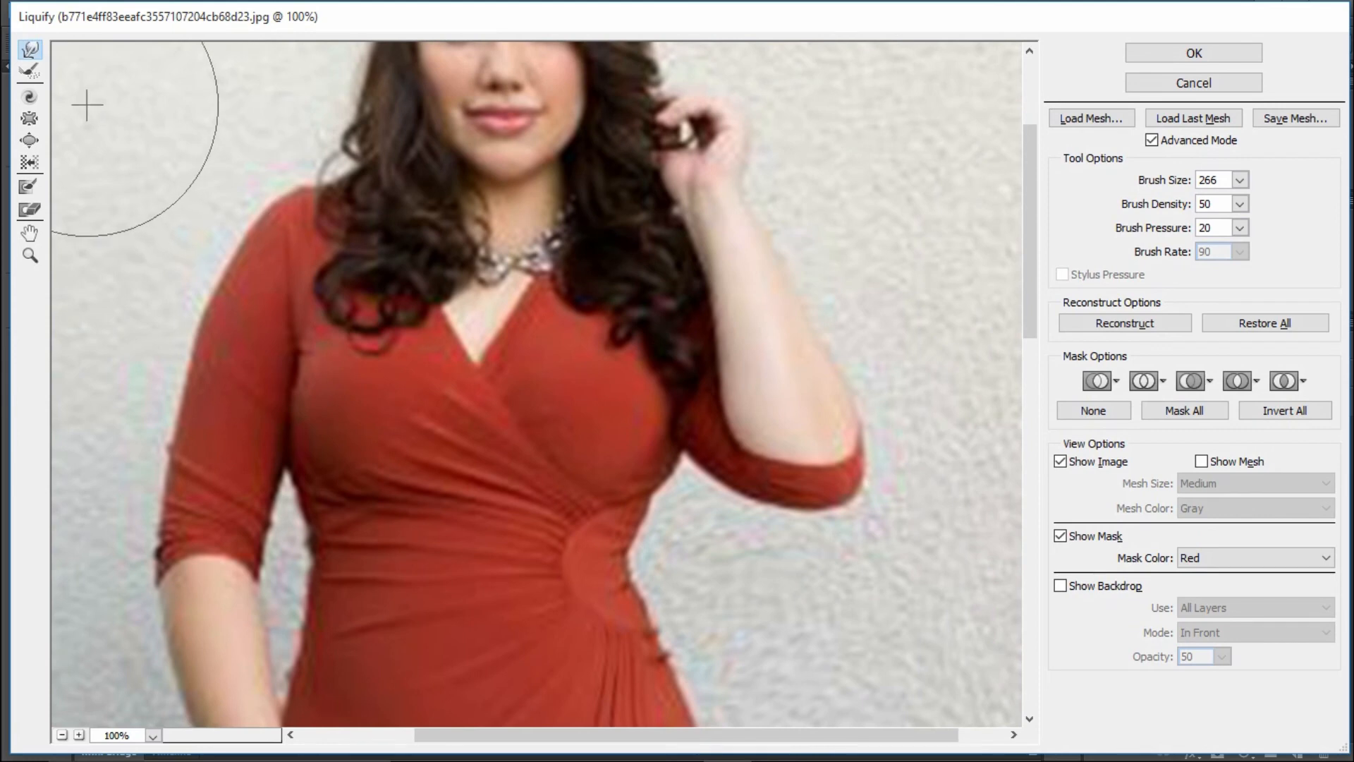
{"action": "left_click", "coordinate": [30, 119]}
{"action": "mouse_move", "coordinate": [275, 387]}
{"action": "left_mouse_down"}
{"action": "mouse_move", "coordinate": [311, 374]}
{"action": "mouse_move", "coordinate": [359, 324]}
{"action": "mouse_move", "coordinate": [329, 531]}
{"action": "mouse_move", "coordinate": [447, 393]}
{"action": "mouse_move", "coordinate": [454, 357]}
{"action": "left_mouse_up"}
{"action": "mouse_move", "coordinate": [535, 224]}
{"action": "left_mouse_down"}
{"action": "mouse_move", "coordinate": [572, 229]}
{"action": "mouse_move", "coordinate": [531, 242]}
{"action": "left_mouse_up"}
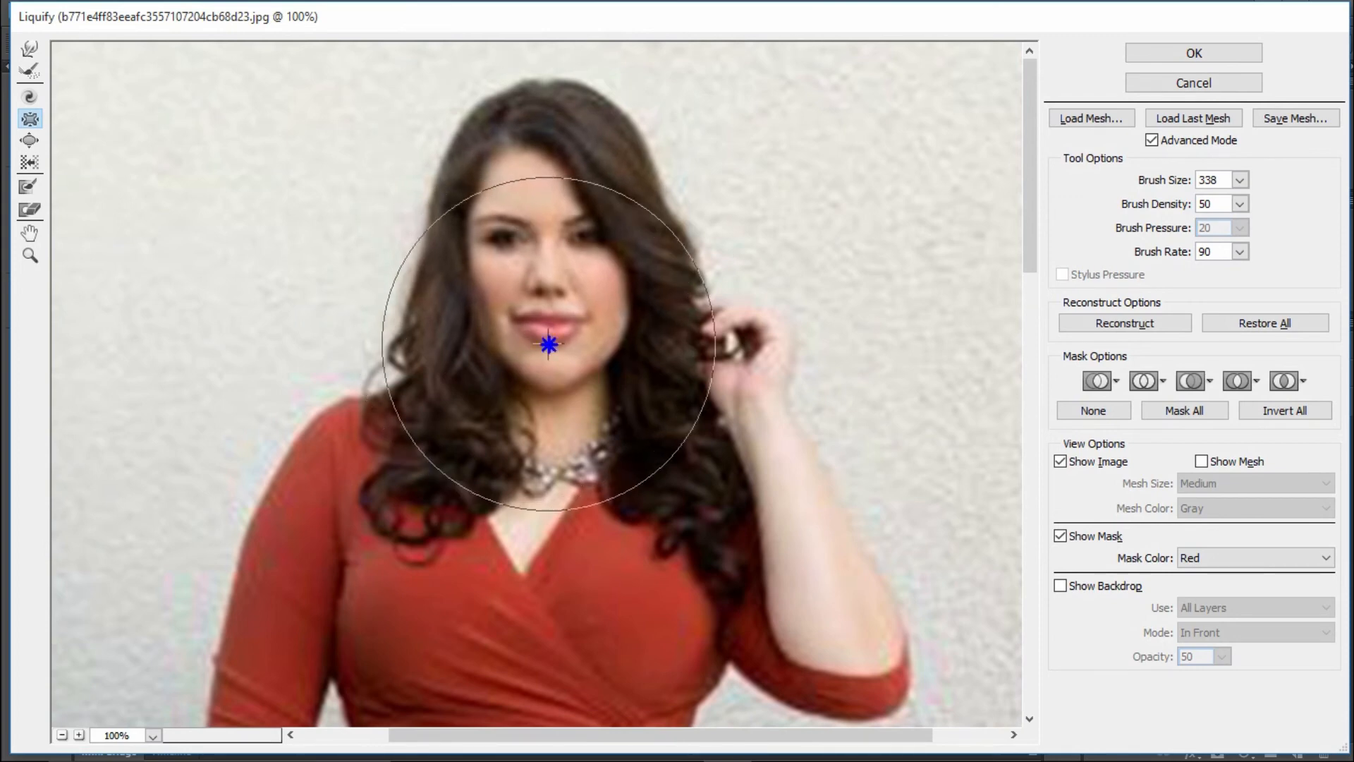
{"action": "left_click_drag", "start_coordinate": [548, 345], "coordinate": [548, 345]}
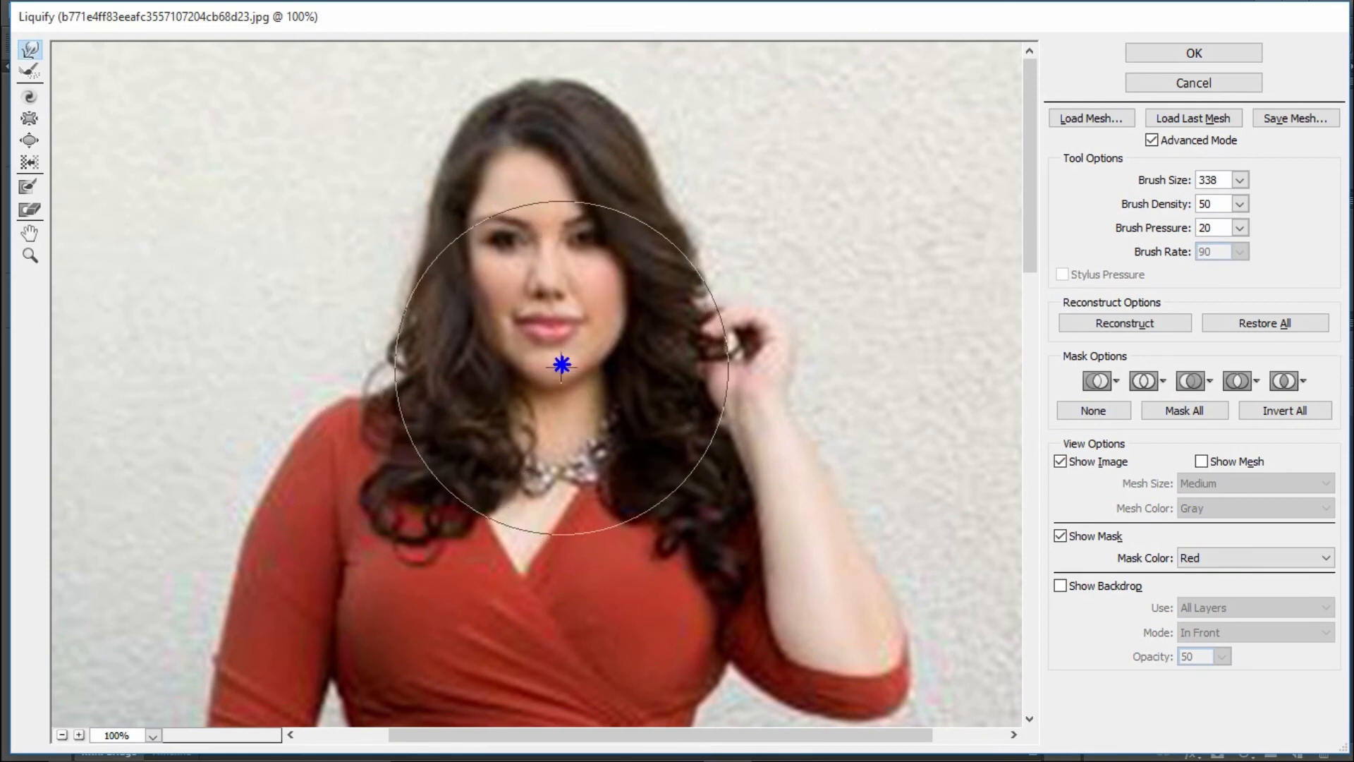
{"action": "left_click_drag", "start_coordinate": [561, 365], "coordinate": [560, 341]}
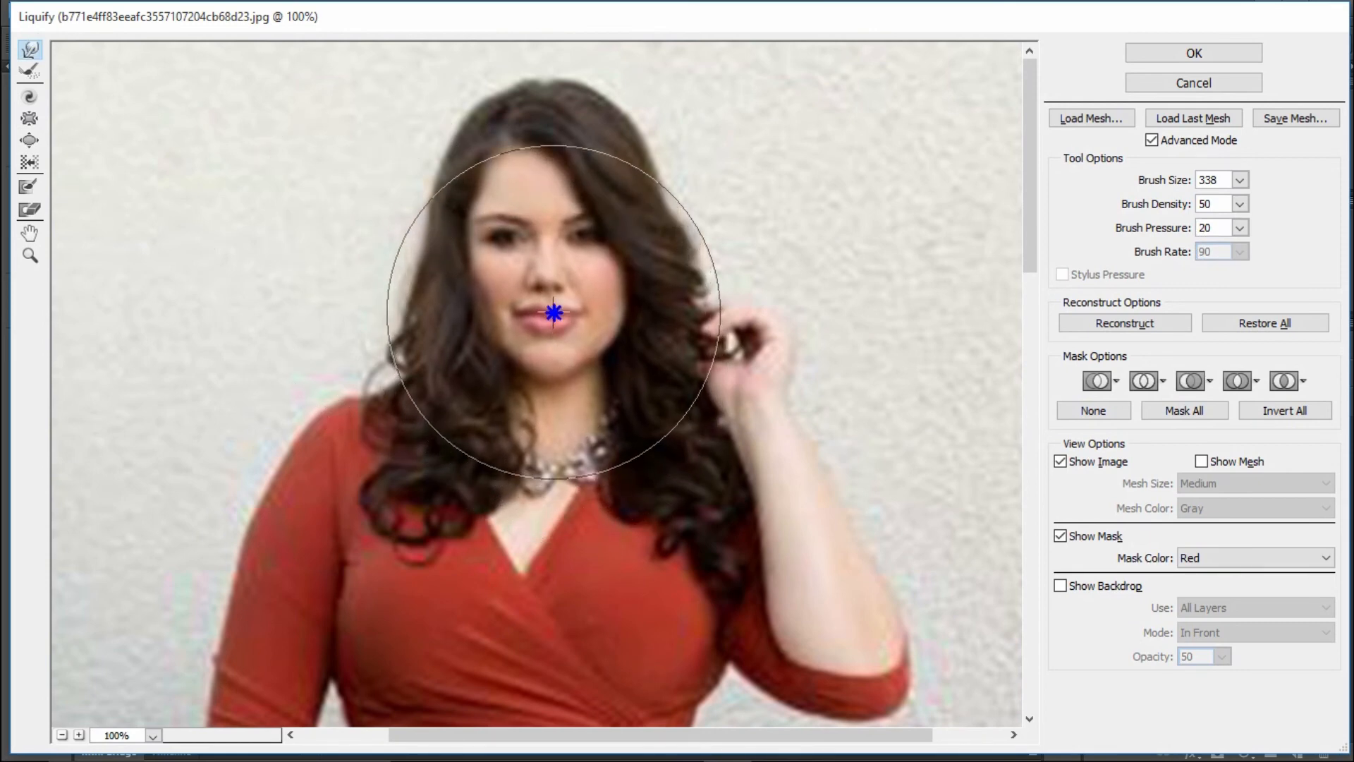
{"action": "left_click_drag", "start_coordinate": [552, 383], "coordinate": [549, 364]}
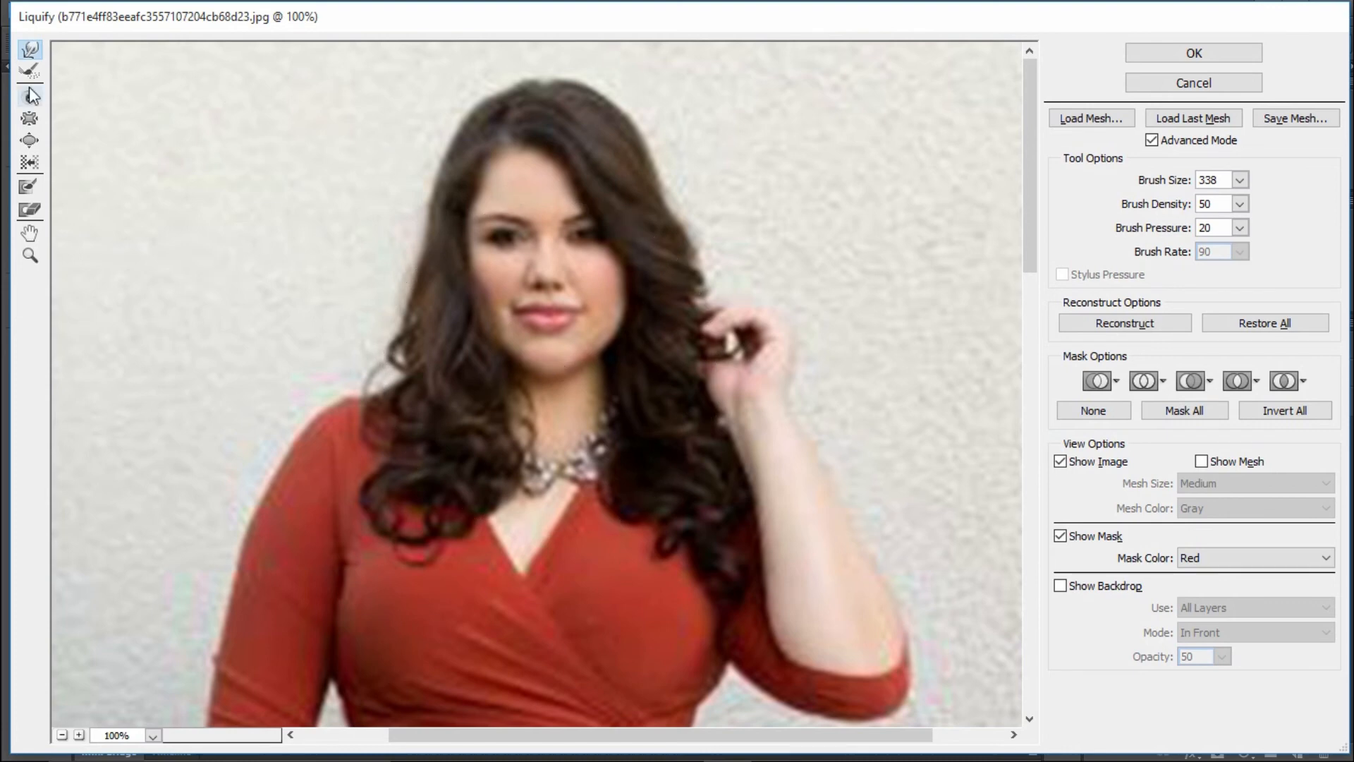
- Pucker the neckline and upper chest with brush size 236 and rate 67
{"action": "mouse_move", "coordinate": [783, 416]}
{"action": "left_mouse_down"}
{"action": "mouse_move", "coordinate": [690, 271]}
{"action": "mouse_move", "coordinate": [631, 242]}
{"action": "mouse_move", "coordinate": [603, 260]}
{"action": "left_mouse_up"}
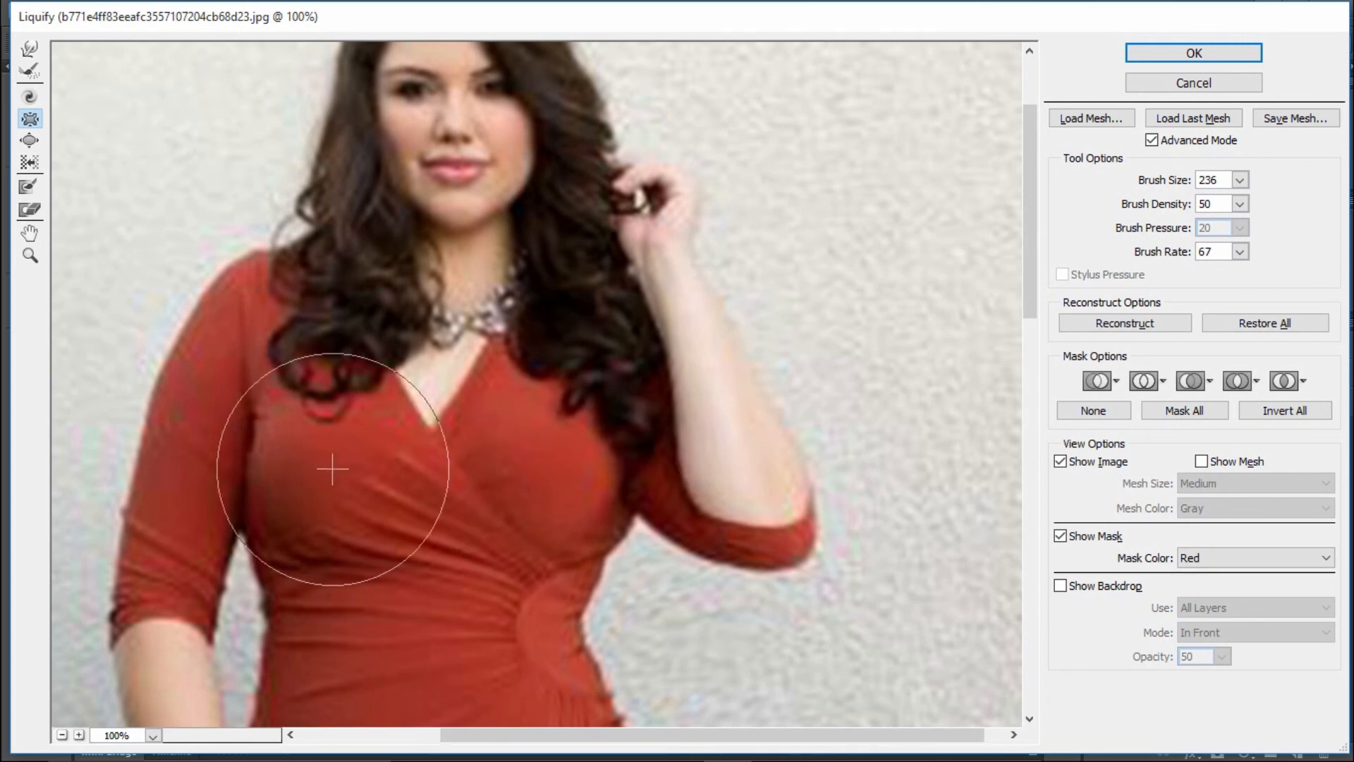
{"action": "left_click", "coordinate": [441, 366]}
{"action": "left_click", "coordinate": [438, 336]}
{"action": "left_click", "coordinate": [383, 381]}
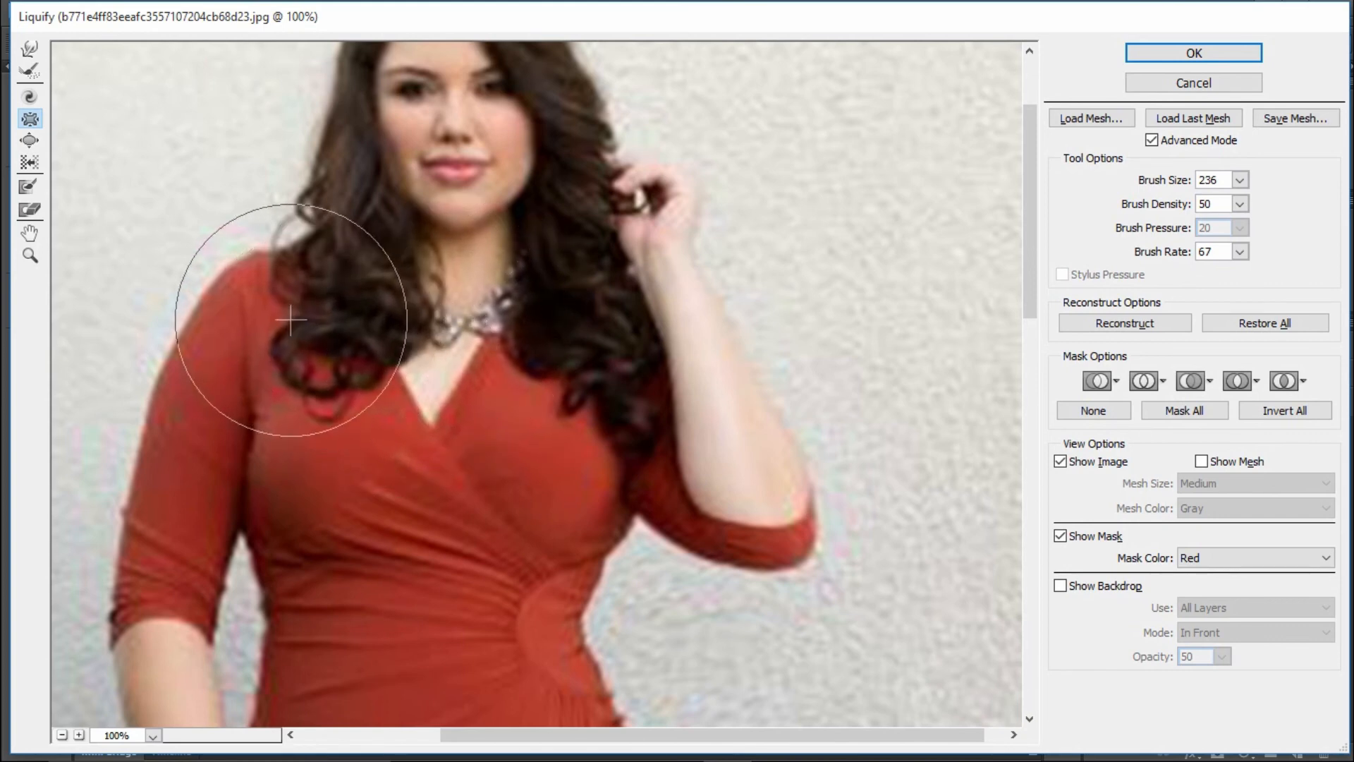
- Pucker the front of the dress across the abdomen and hip folds with brush size 236
{"action": "left_click_drag", "start_coordinate": [429, 596], "coordinate": [447, 384]}
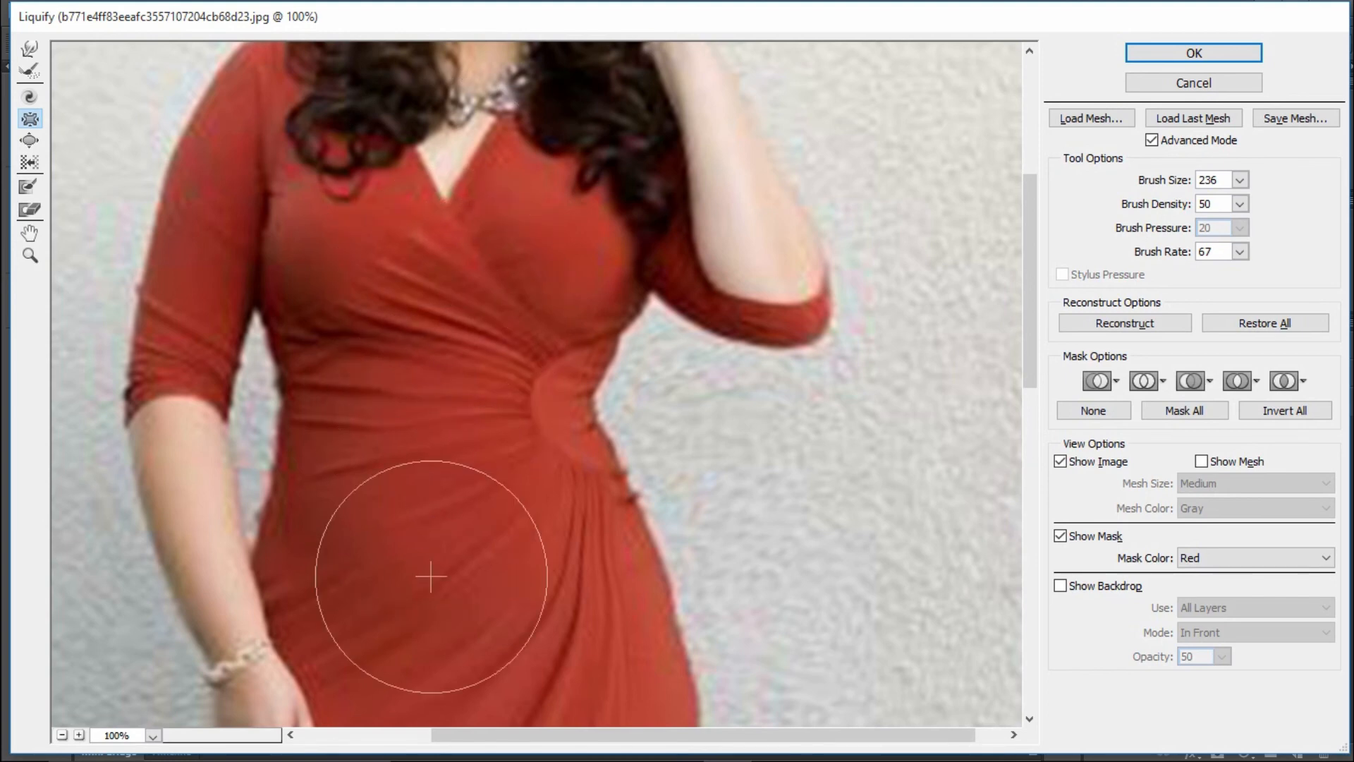
{"action": "left_click_drag", "start_coordinate": [433, 568], "coordinate": [445, 323]}
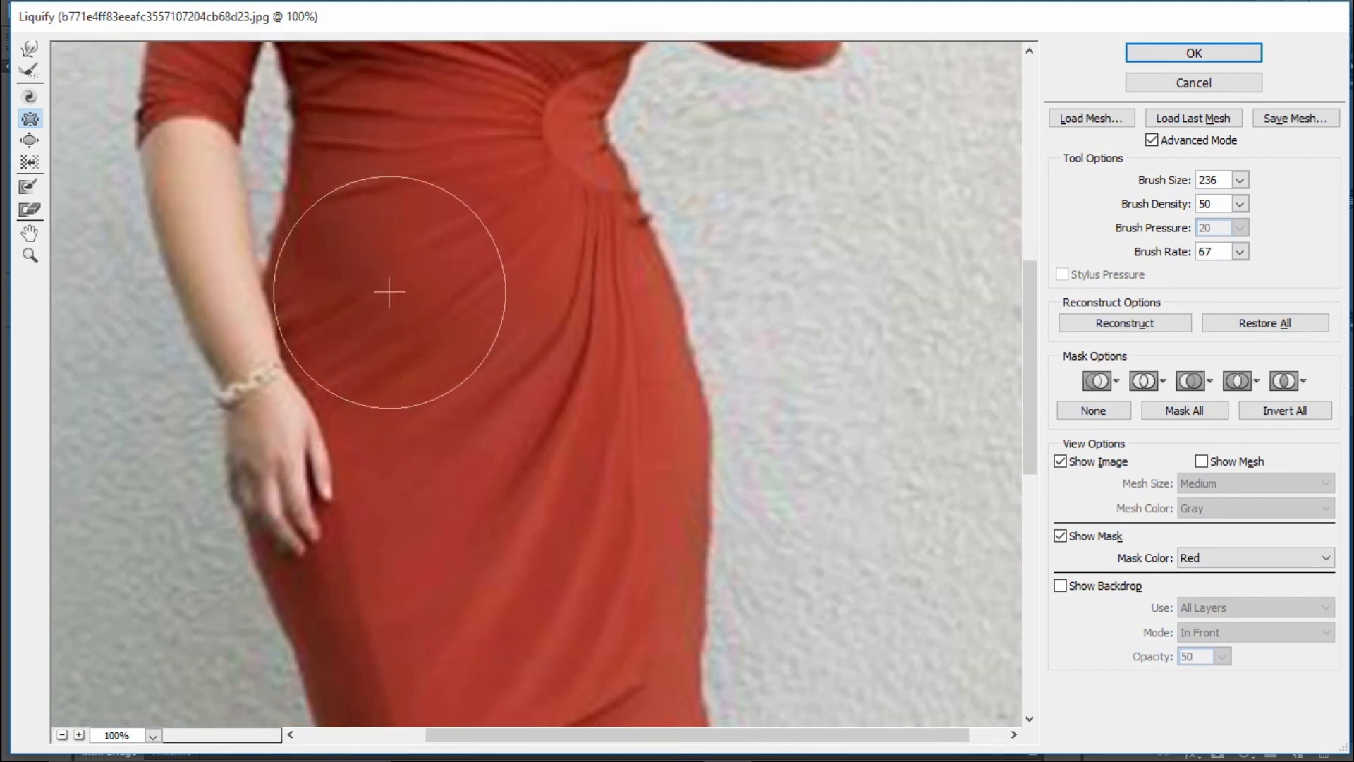
{"action": "left_click", "coordinate": [596, 307]}
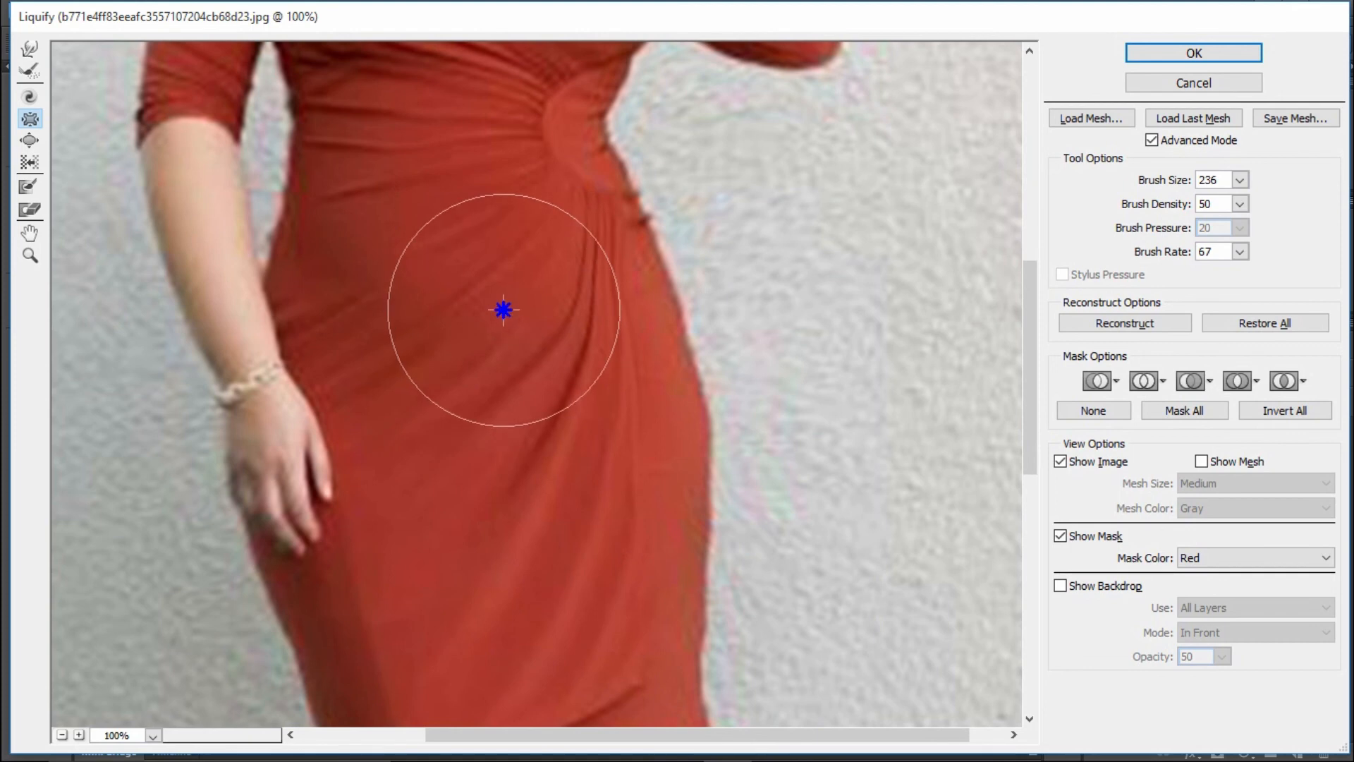
{"action": "left_click", "coordinate": [529, 294]}
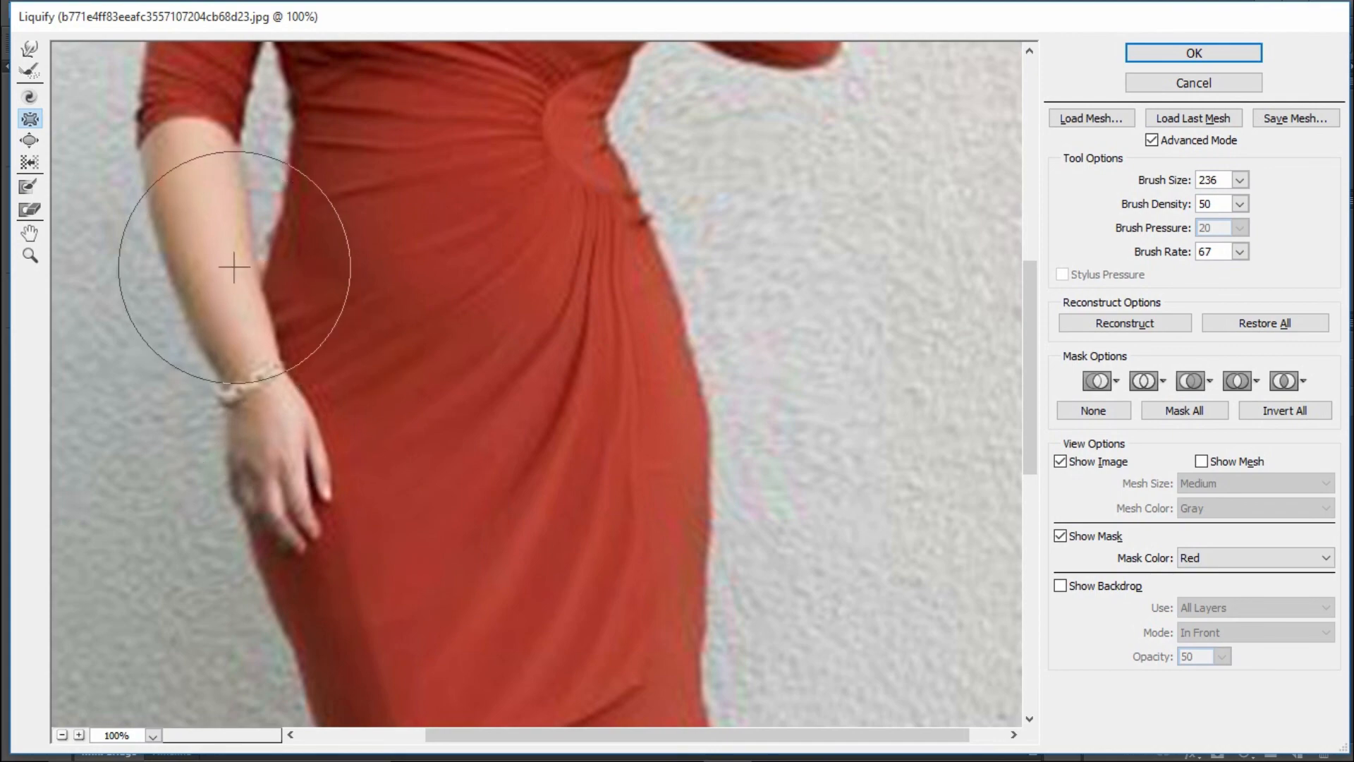
- Pucker both sides of the lower skirt just above the hem with brush size 236
{"action": "left_click_drag", "start_coordinate": [260, 184], "coordinate": [280, 357]}
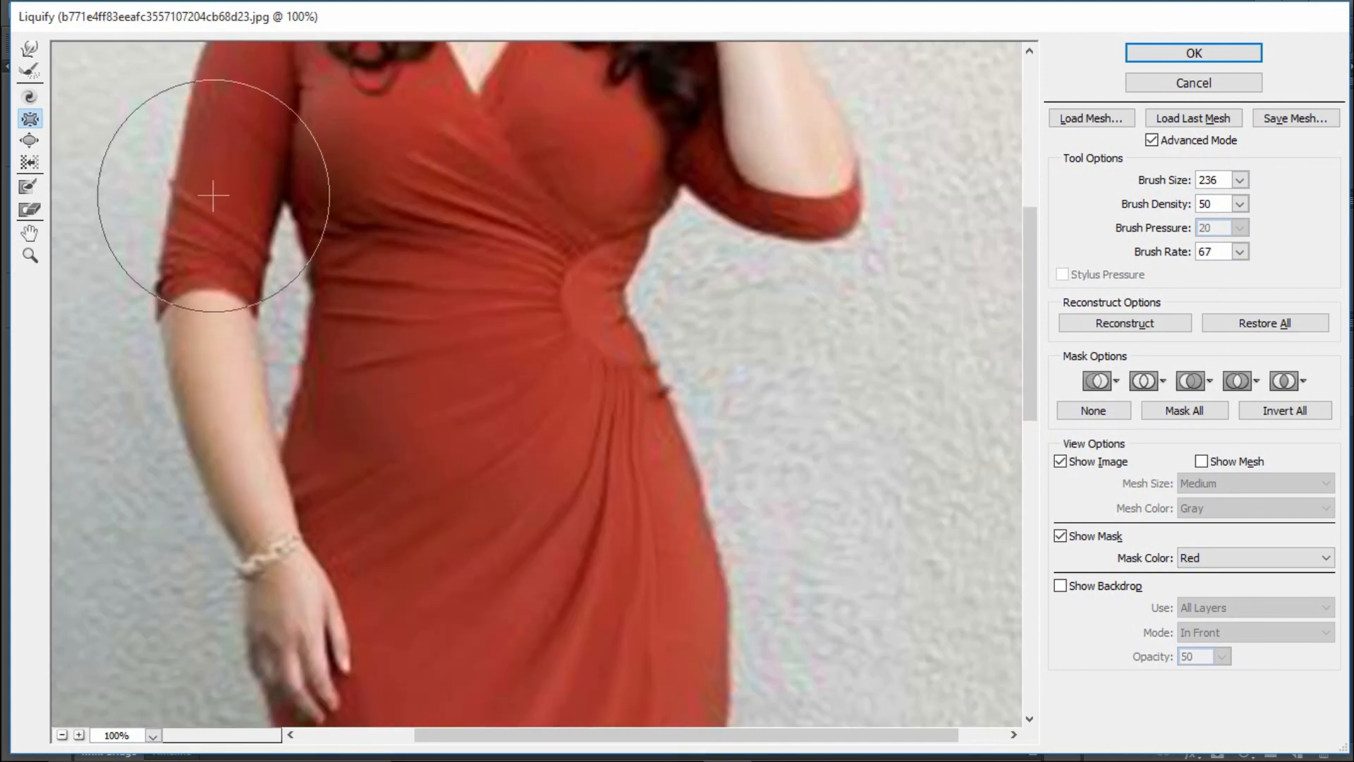
{"action": "left_click_drag", "start_coordinate": [275, 153], "coordinate": [296, 315]}
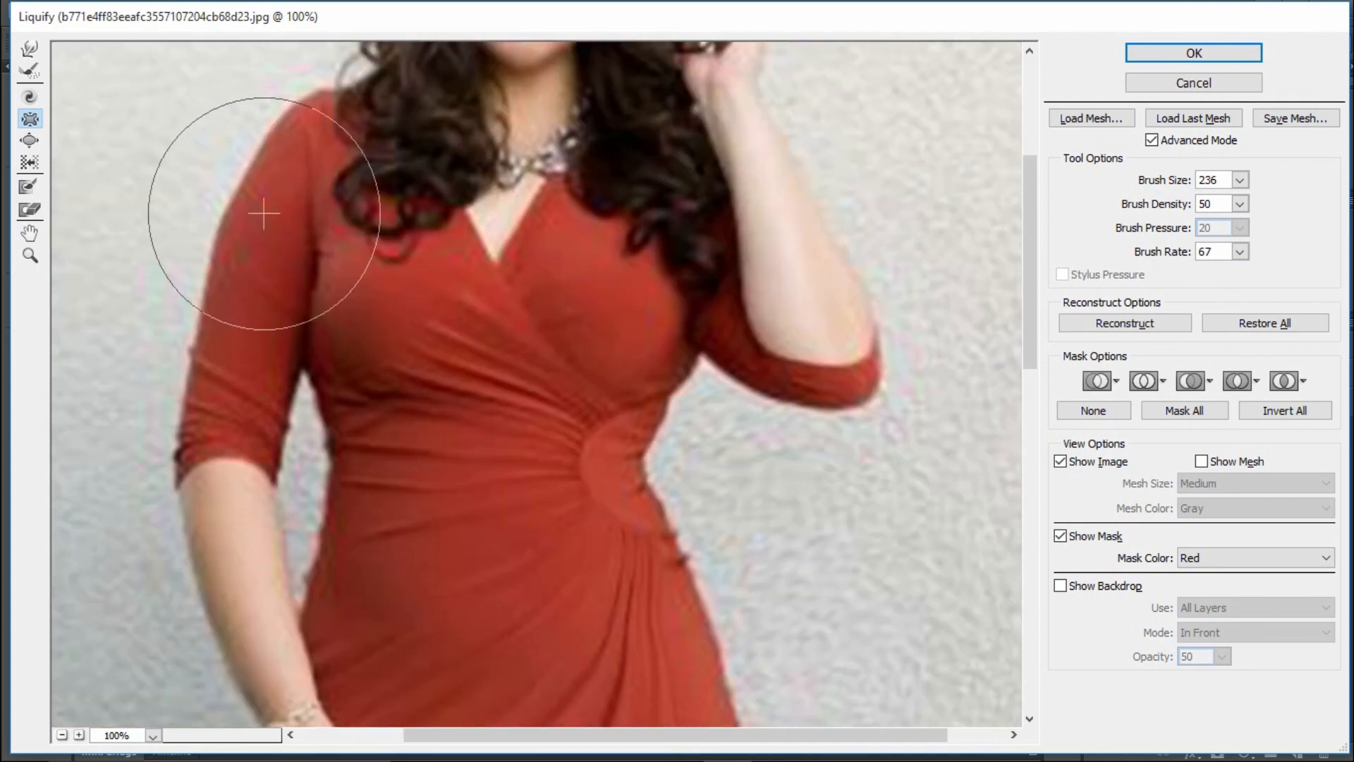
{"action": "left_click_drag", "start_coordinate": [408, 281], "coordinate": [412, 427]}
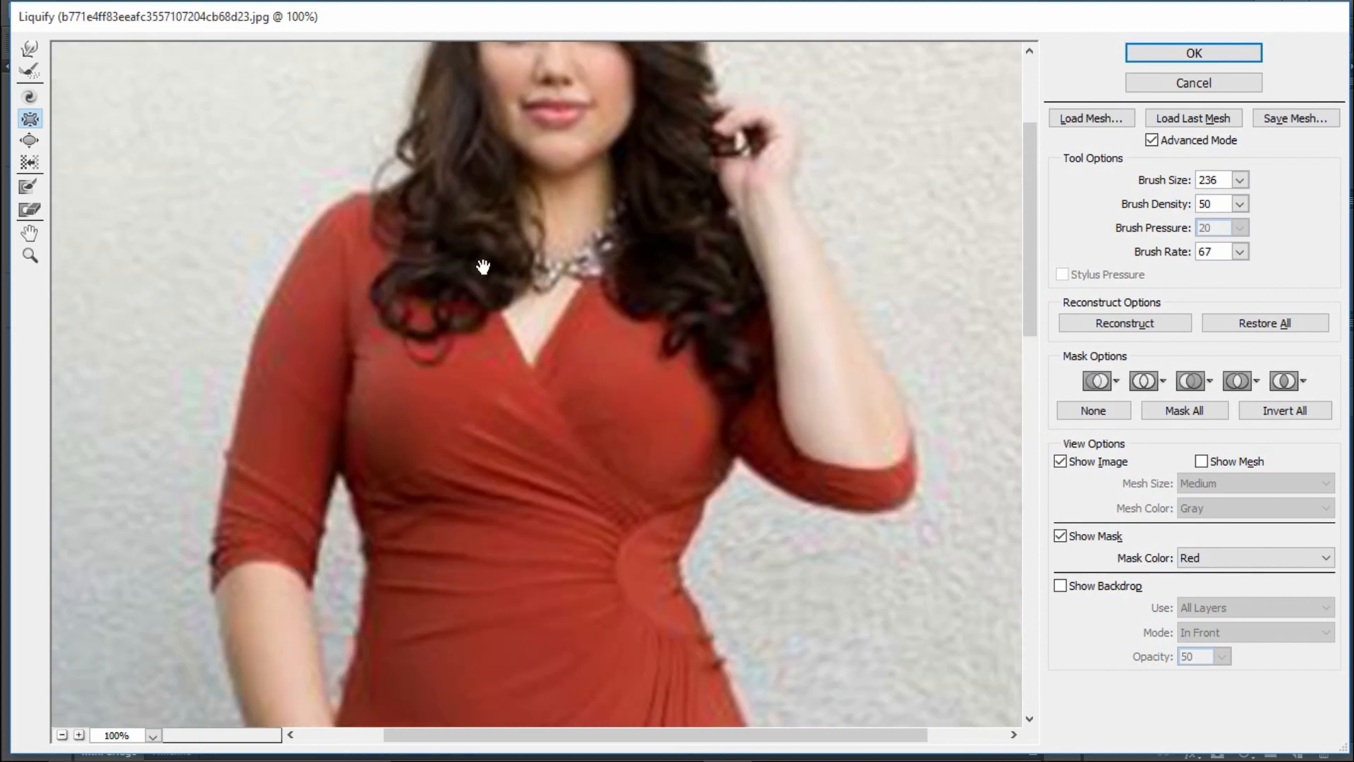
{"action": "left_click_drag", "start_coordinate": [439, 303], "coordinate": [449, 446]}
{"action": "left_click_drag", "start_coordinate": [483, 643], "coordinate": [517, 372]}
{"action": "left_click_drag", "start_coordinate": [459, 607], "coordinate": [471, 270]}
{"action": "left_click_drag", "start_coordinate": [411, 451], "coordinate": [432, 336]}
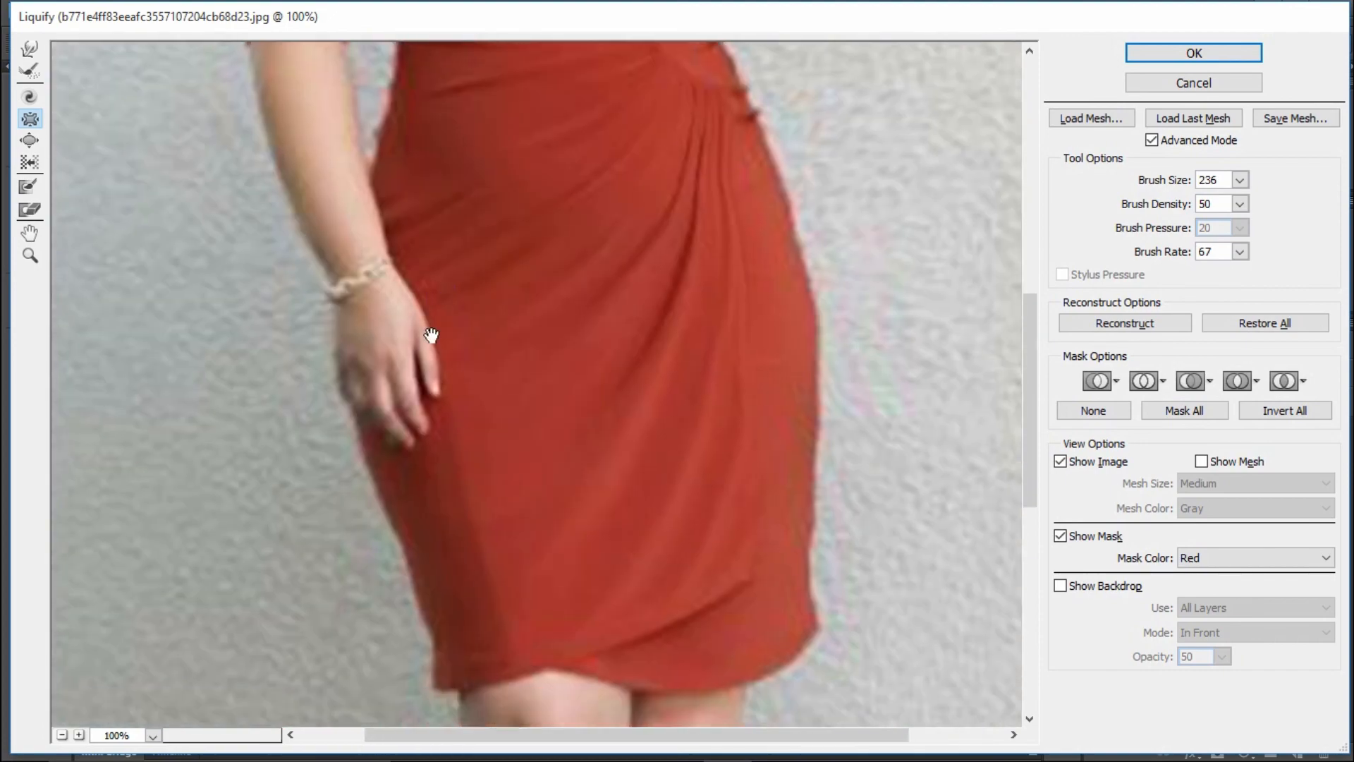
{"action": "left_click", "coordinate": [502, 549]}
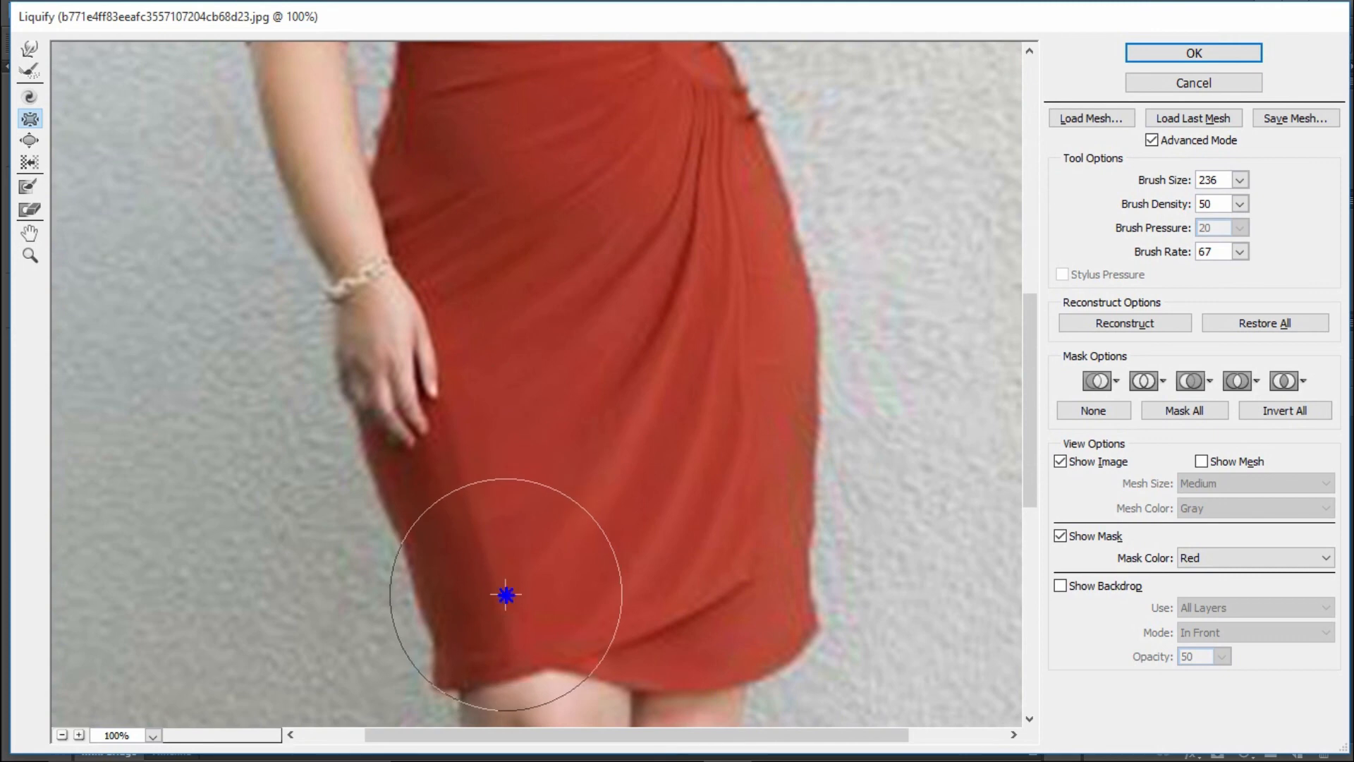
{"action": "left_click", "coordinate": [757, 568]}
- Pucker the bare legs from the knees down along the shins with brush size 236
{"action": "left_click_drag", "start_coordinate": [628, 518], "coordinate": [636, 288]}
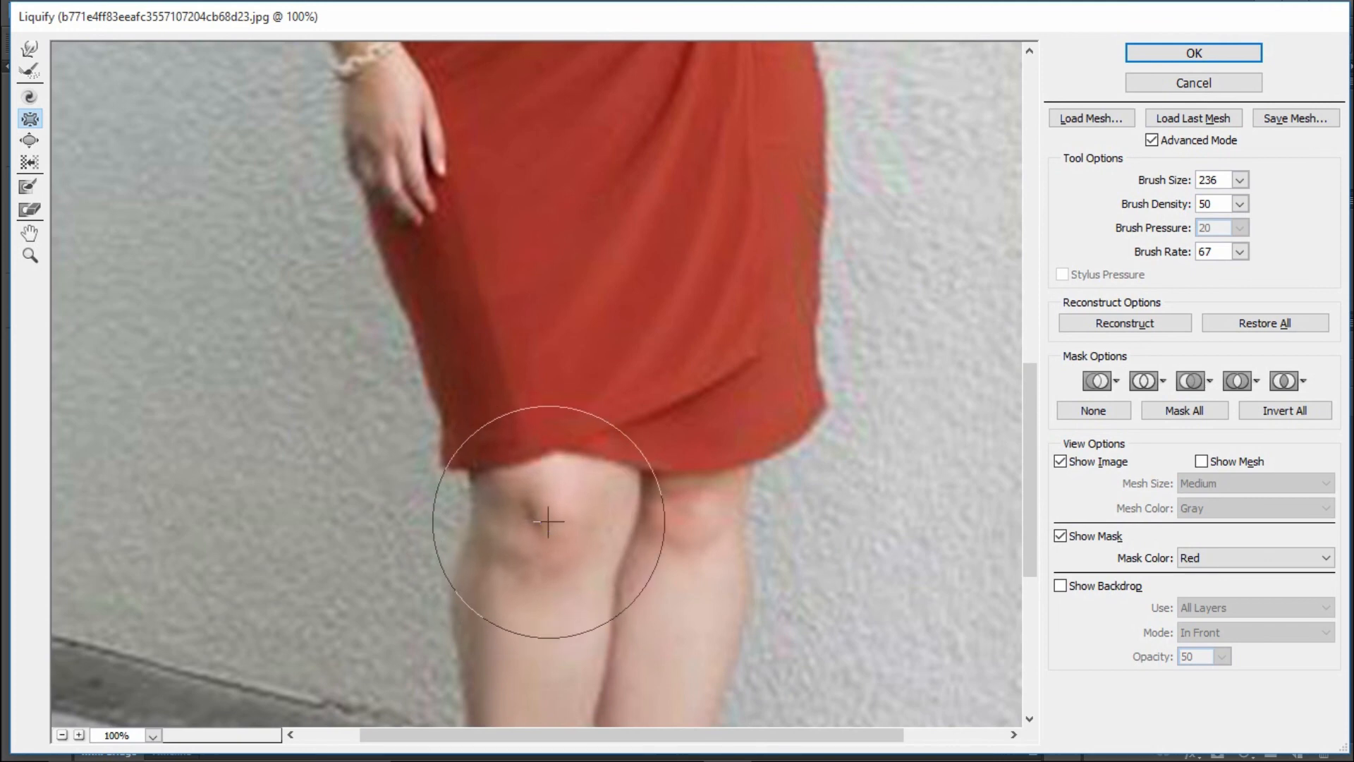
{"action": "scroll", "coordinate": [525, 542], "scroll_direction": "down", "scroll_amount": 5}
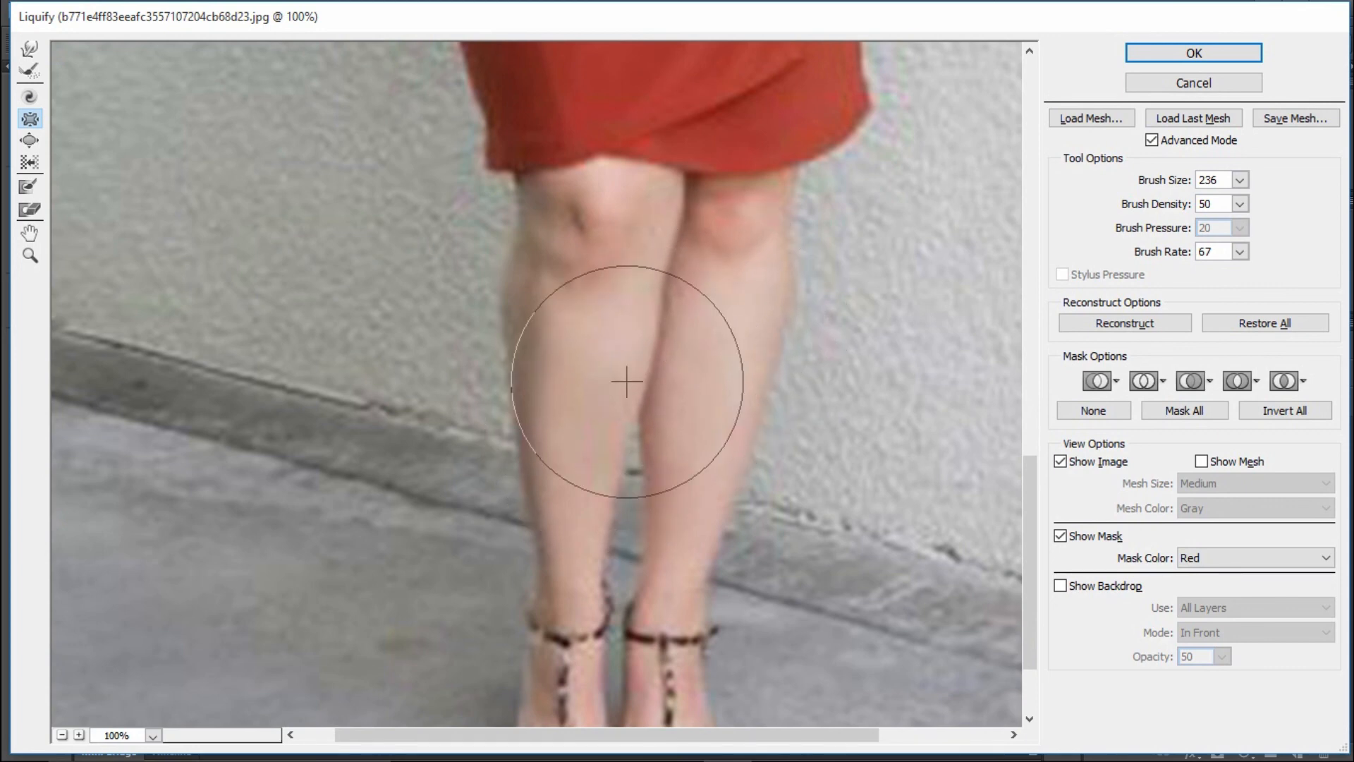
{"action": "scroll", "coordinate": [658, 393], "scroll_direction": "down", "scroll_amount": 3}
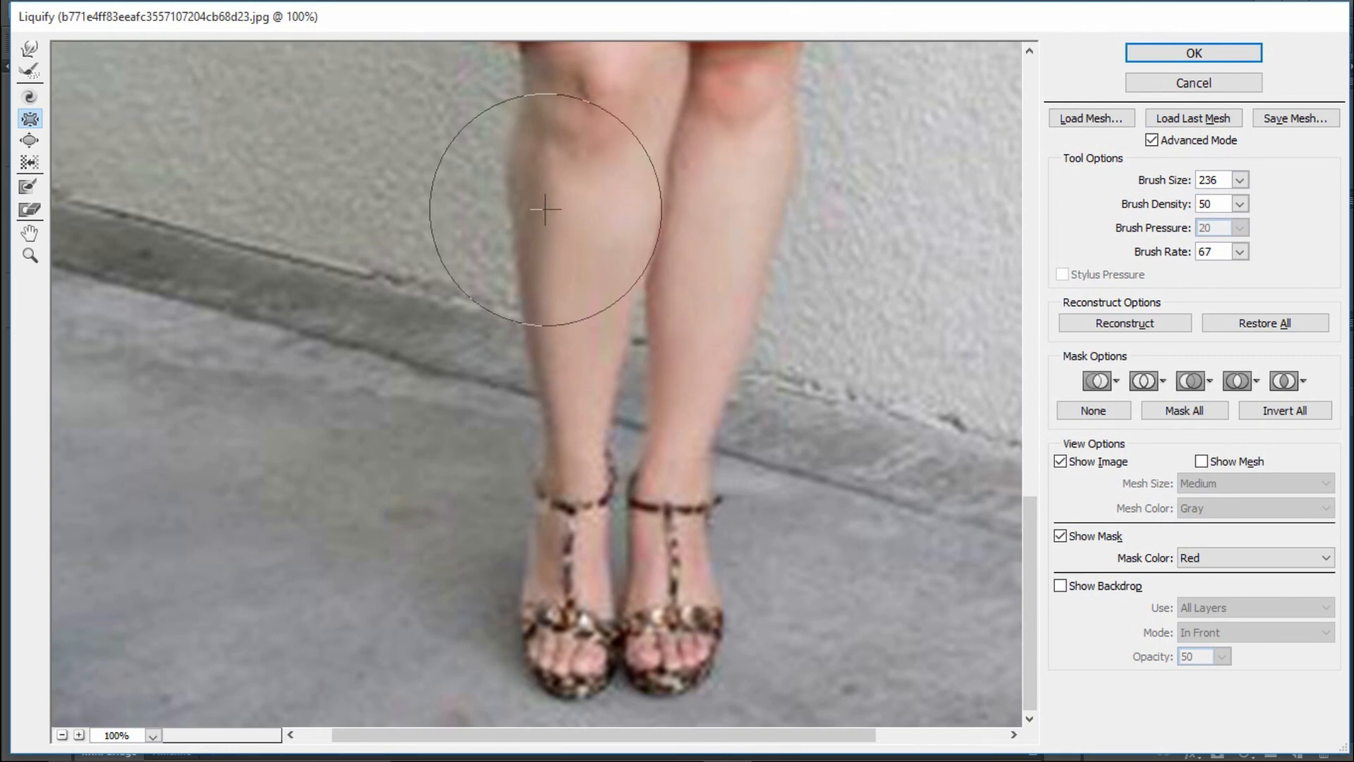
{"action": "mouse_move", "coordinate": [561, 203]}
{"action": "left_mouse_down"}
{"action": "mouse_move", "coordinate": [596, 197]}
{"action": "mouse_move", "coordinate": [556, 320]}
{"action": "mouse_move", "coordinate": [564, 367]}
{"action": "left_mouse_up"}
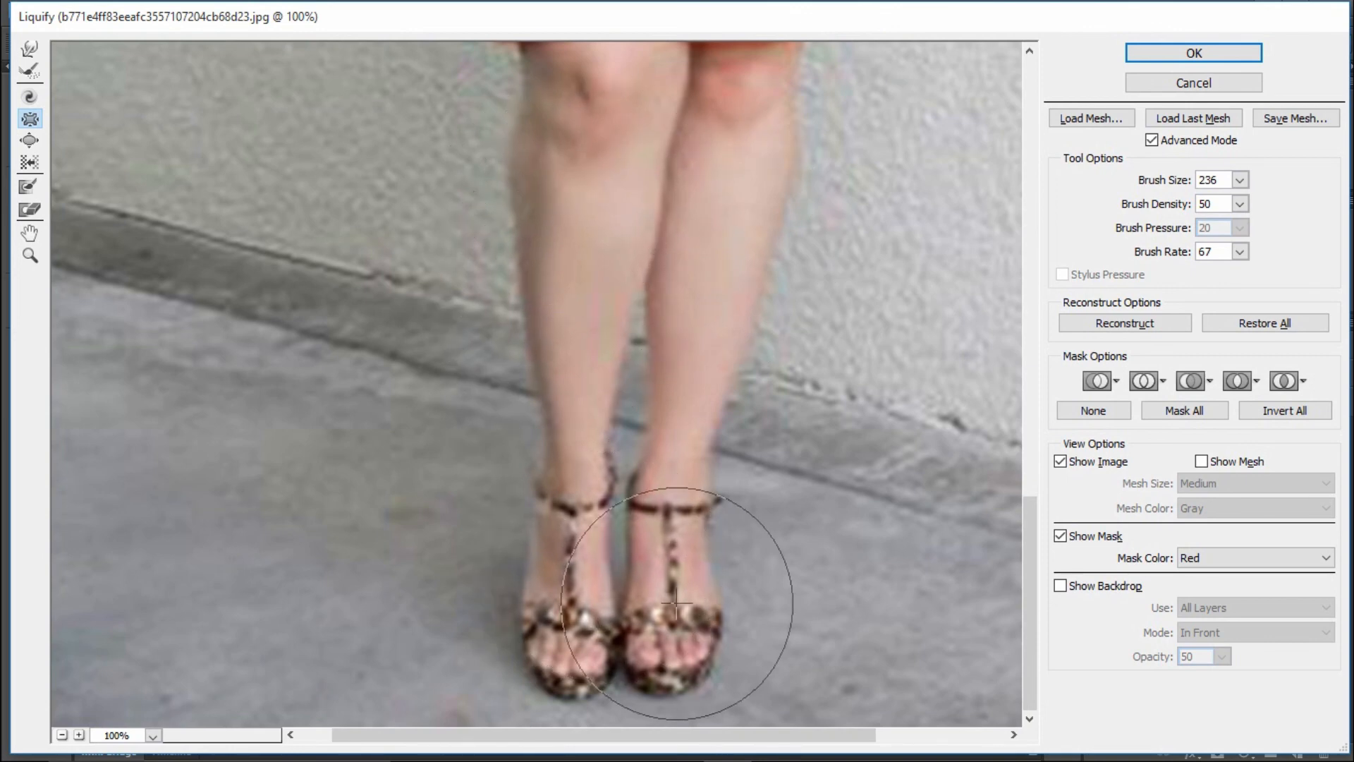
- Push the edges of both calves inward using Forward Warp with brush size 236 and pressure 20
{"action": "scroll", "coordinate": [638, 516], "scroll_direction": "up", "scroll_amount": 3}
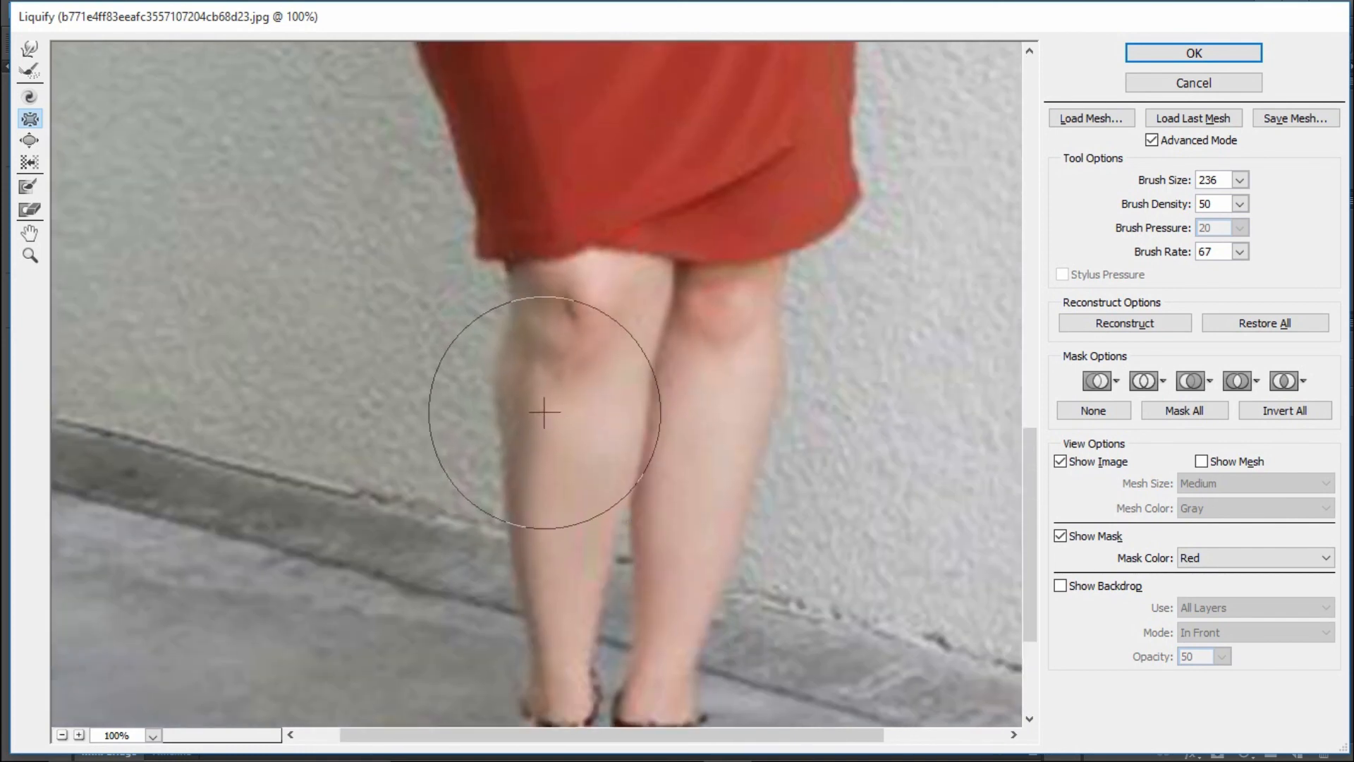
{"action": "left_click", "coordinate": [38, 43]}
{"action": "left_click_drag", "start_coordinate": [507, 388], "coordinate": [509, 389]}
{"action": "left_click_drag", "start_coordinate": [472, 453], "coordinate": [489, 451]}
{"action": "left_click_drag", "start_coordinate": [477, 351], "coordinate": [505, 354]}
{"action": "left_click_drag", "start_coordinate": [464, 482], "coordinate": [487, 483]}
{"action": "mouse_move", "coordinate": [660, 401]}
{"action": "left_mouse_down"}
{"action": "mouse_move", "coordinate": [635, 393]}
{"action": "mouse_move", "coordinate": [649, 427]}
{"action": "mouse_move", "coordinate": [637, 423]}
{"action": "left_mouse_up"}
{"action": "mouse_move", "coordinate": [786, 424]}
{"action": "left_mouse_down"}
{"action": "mouse_move", "coordinate": [774, 427]}
{"action": "mouse_move", "coordinate": [777, 508]}
{"action": "mouse_move", "coordinate": [764, 525]}
{"action": "left_mouse_up"}
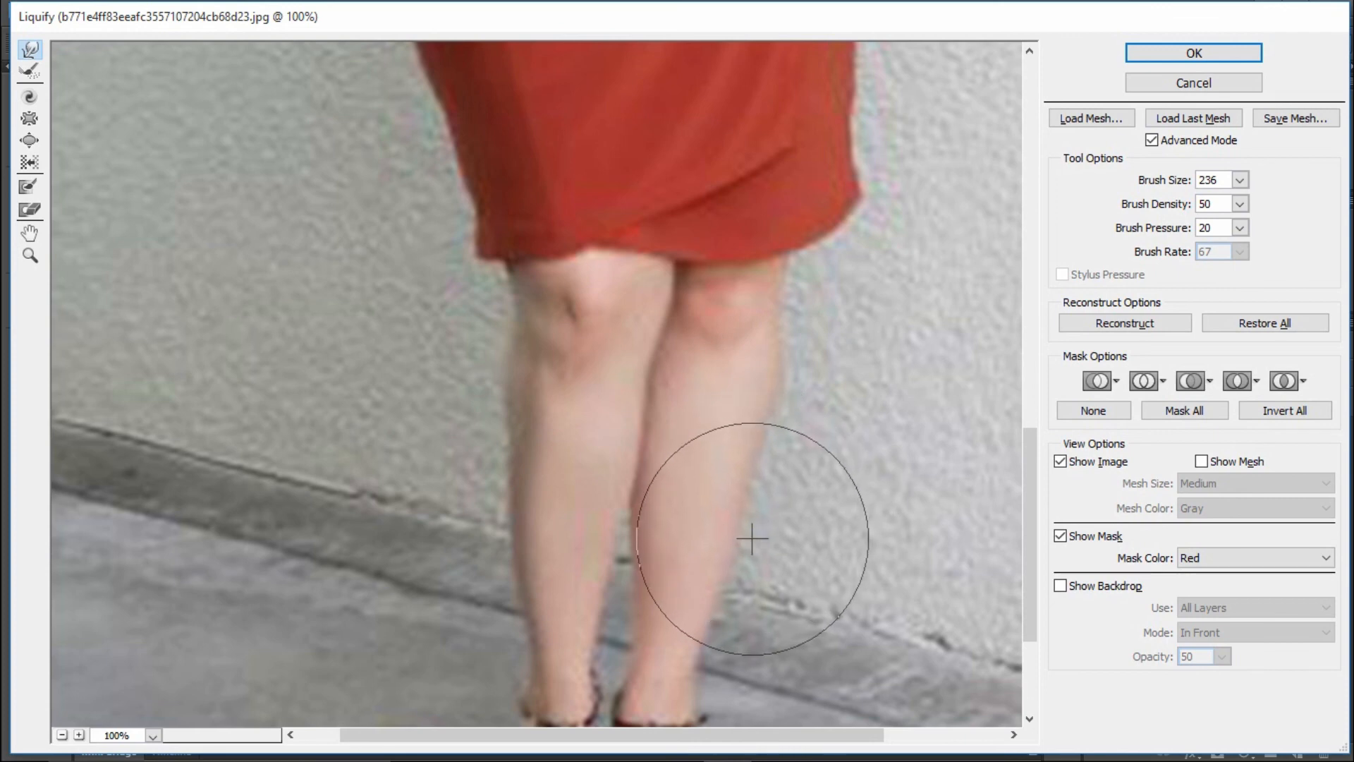
- Push the inner and outer edges of both knees inward and refine the inner calf contours
{"action": "mouse_move", "coordinate": [620, 429]}
{"action": "left_mouse_down"}
{"action": "mouse_move", "coordinate": [637, 464]}
{"action": "mouse_move", "coordinate": [624, 458]}
{"action": "mouse_move", "coordinate": [652, 425]}
{"action": "mouse_move", "coordinate": [650, 393]}
{"action": "left_mouse_up"}
{"action": "left_click_drag", "start_coordinate": [681, 261], "coordinate": [652, 261]}
{"action": "left_click_drag", "start_coordinate": [815, 278], "coordinate": [801, 279]}
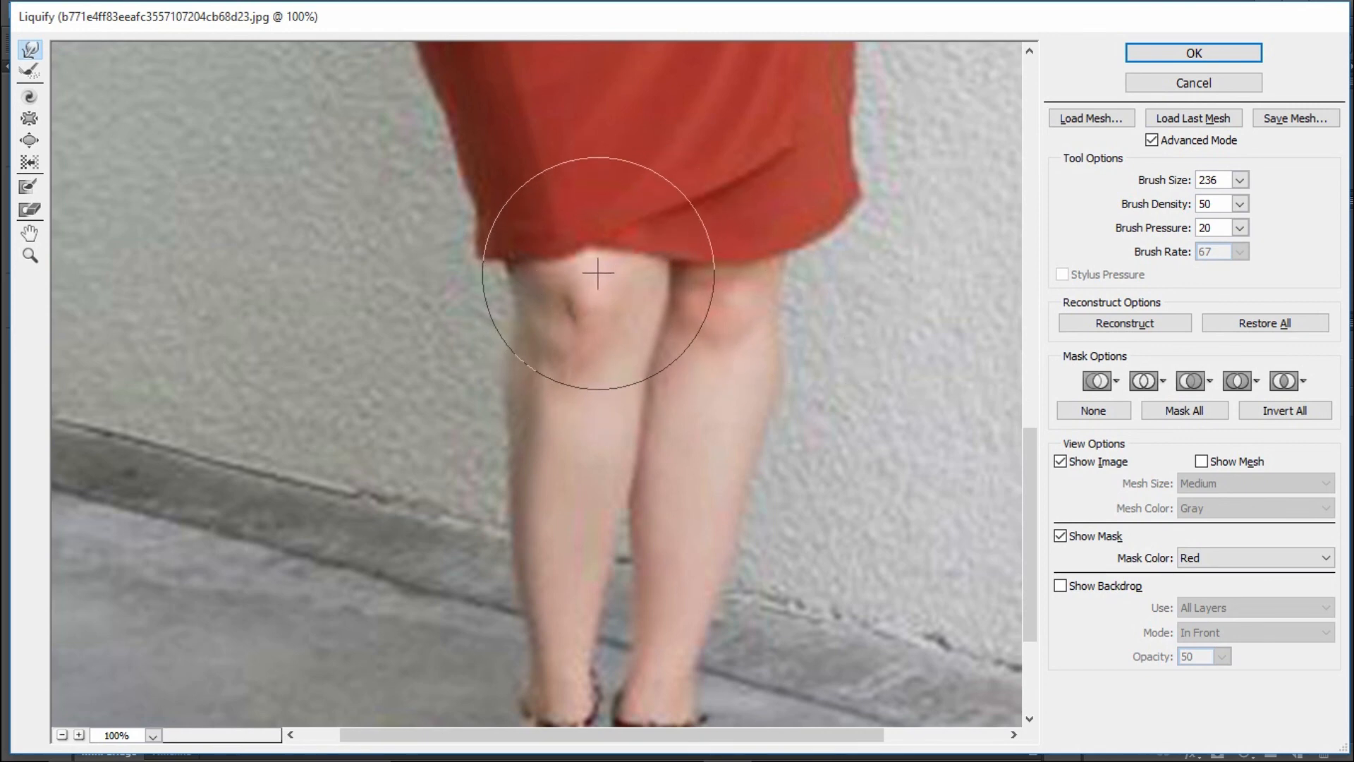
{"action": "left_click_drag", "start_coordinate": [469, 268], "coordinate": [489, 260]}
{"action": "left_click_drag", "start_coordinate": [494, 314], "coordinate": [512, 307]}
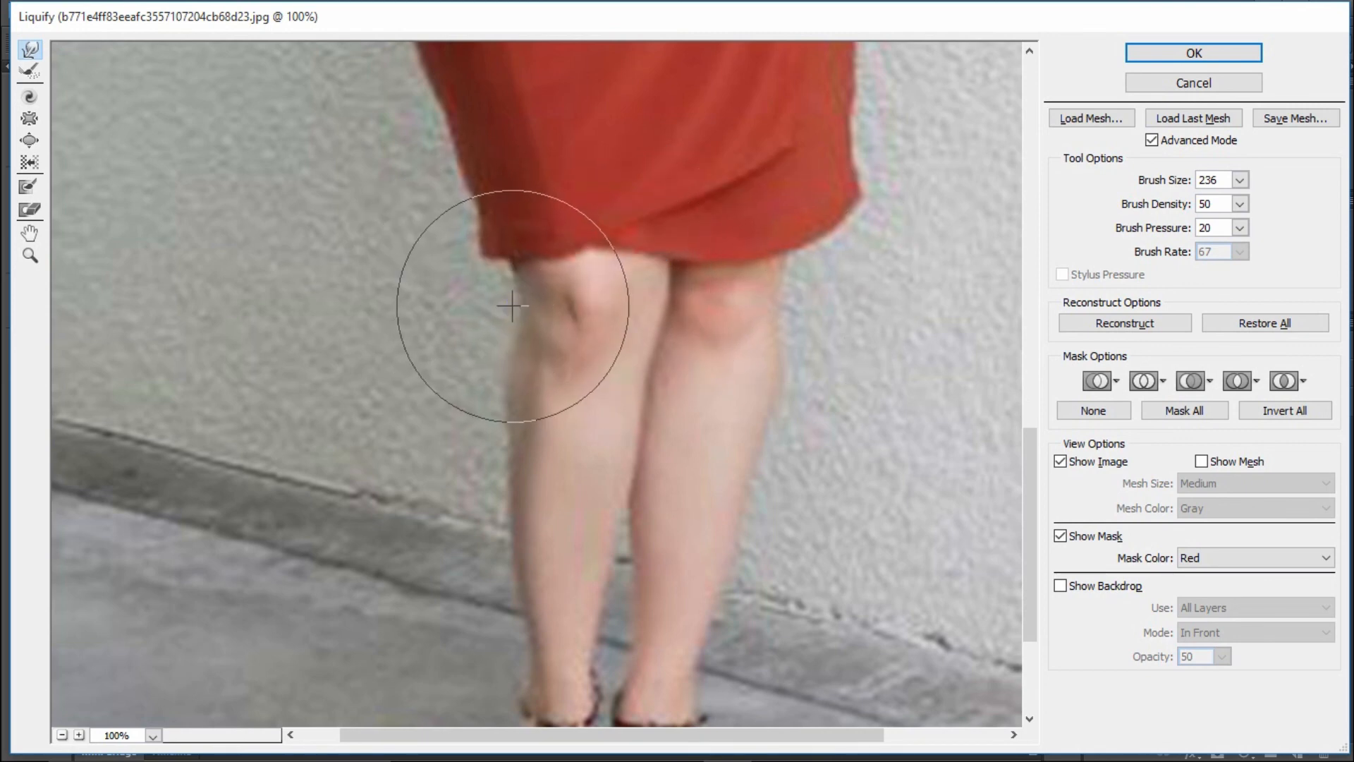
{"action": "left_click_drag", "start_coordinate": [661, 298], "coordinate": [643, 299]}
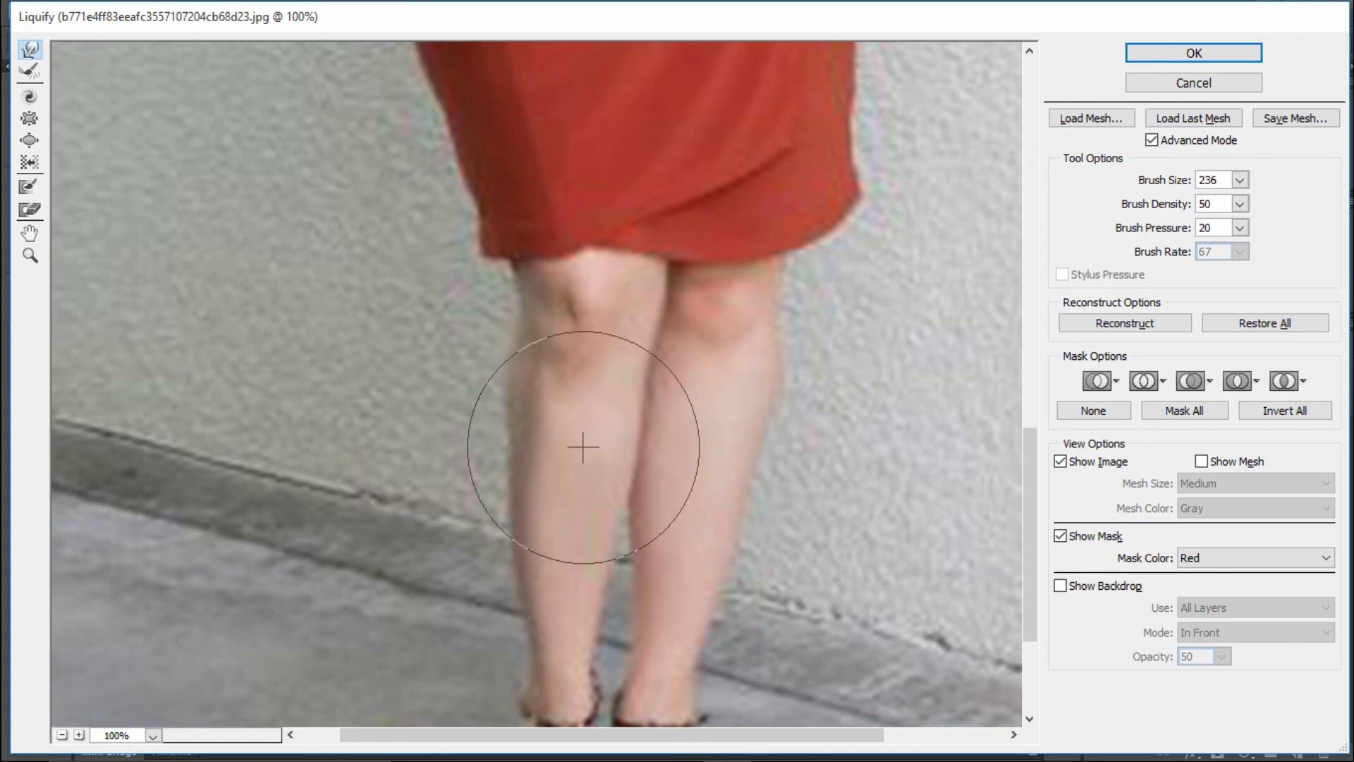
{"action": "mouse_move", "coordinate": [629, 586]}
{"action": "left_mouse_down"}
{"action": "mouse_move", "coordinate": [650, 428]}
{"action": "mouse_move", "coordinate": [673, 660]}
{"action": "left_mouse_up"}
- Push her right hand and the adjacent skirt edge inward with Forward Warp
{"action": "left_click_drag", "start_coordinate": [774, 230], "coordinate": [730, 612]}
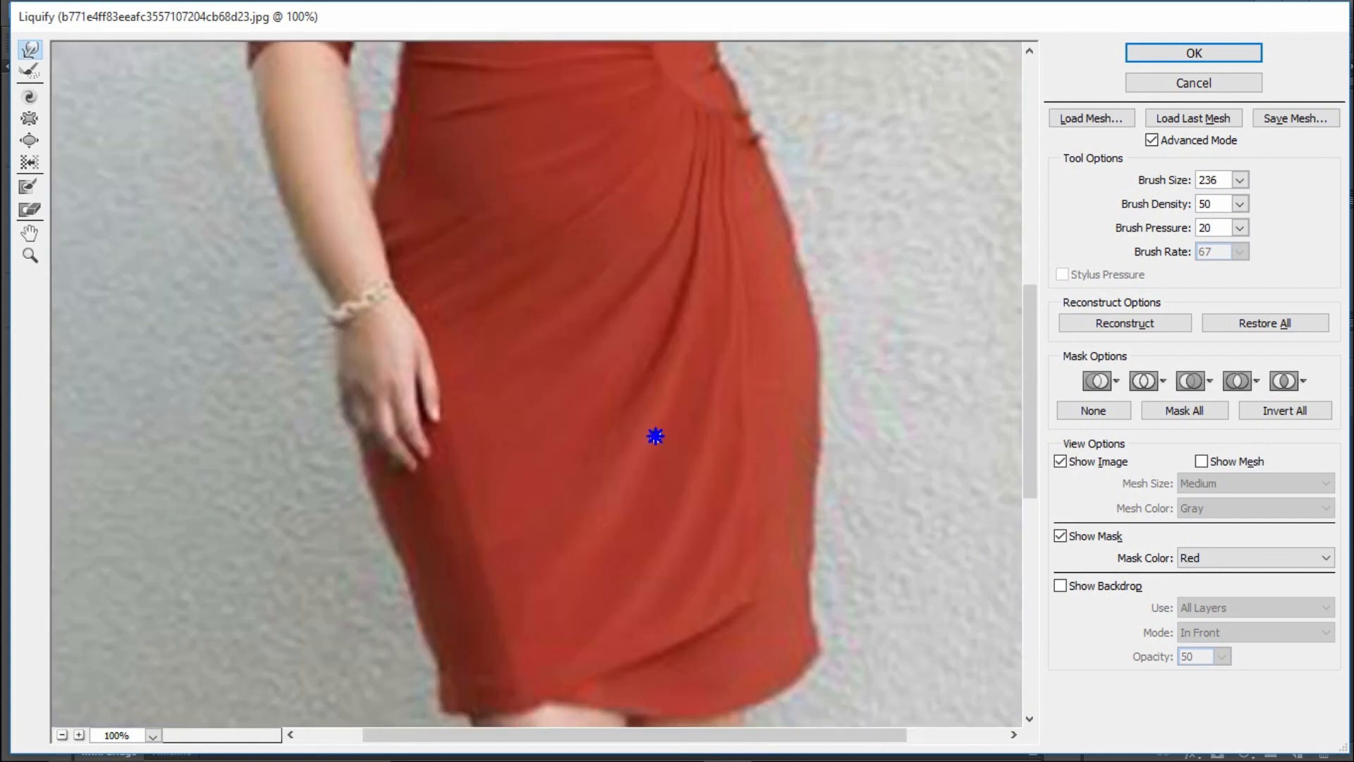
{"action": "left_click_drag", "start_coordinate": [640, 379], "coordinate": [644, 428]}
{"action": "left_click_drag", "start_coordinate": [365, 366], "coordinate": [409, 360]}
{"action": "left_click_drag", "start_coordinate": [375, 468], "coordinate": [408, 455]}
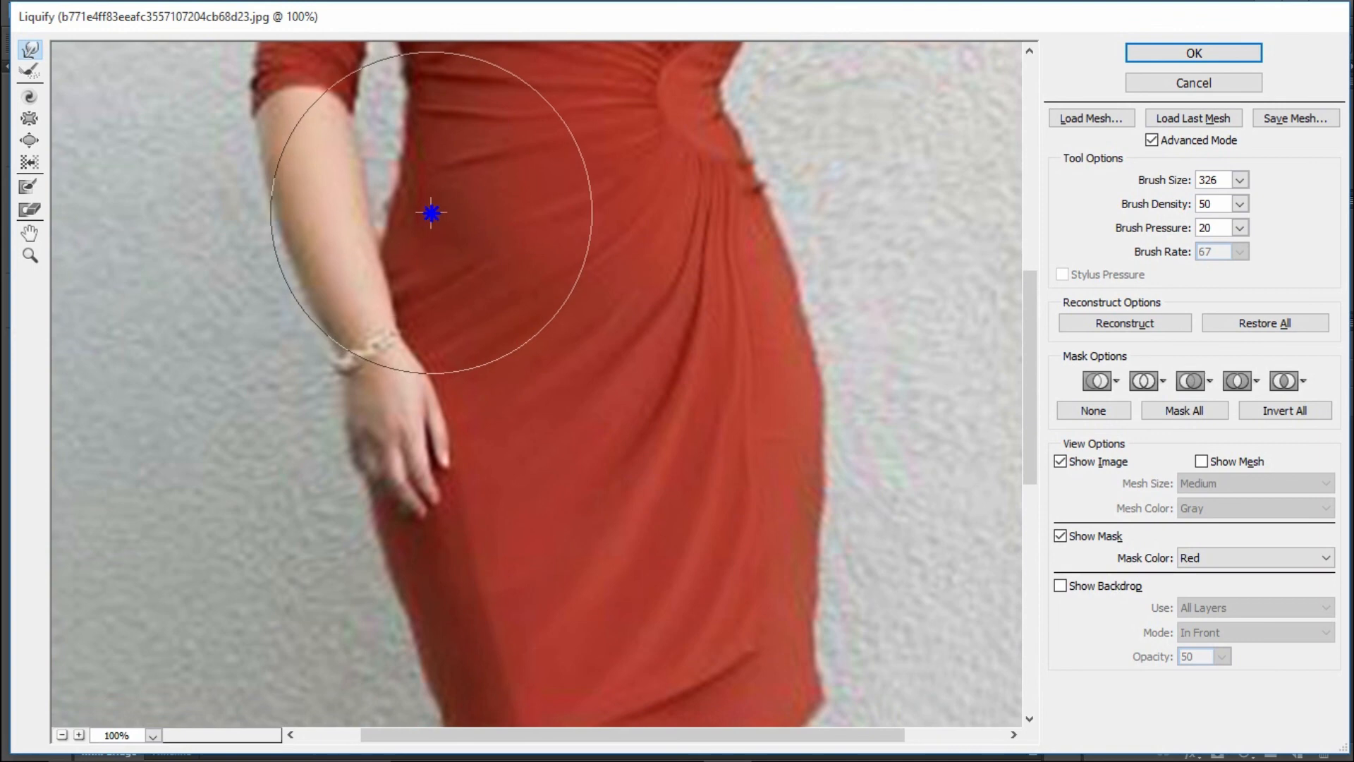
- Push her left waist and hip edge inward using Forward Warp with brush size 326
{"action": "left_click_drag", "start_coordinate": [782, 201], "coordinate": [773, 201]}
{"action": "left_click_drag", "start_coordinate": [757, 144], "coordinate": [737, 141]}
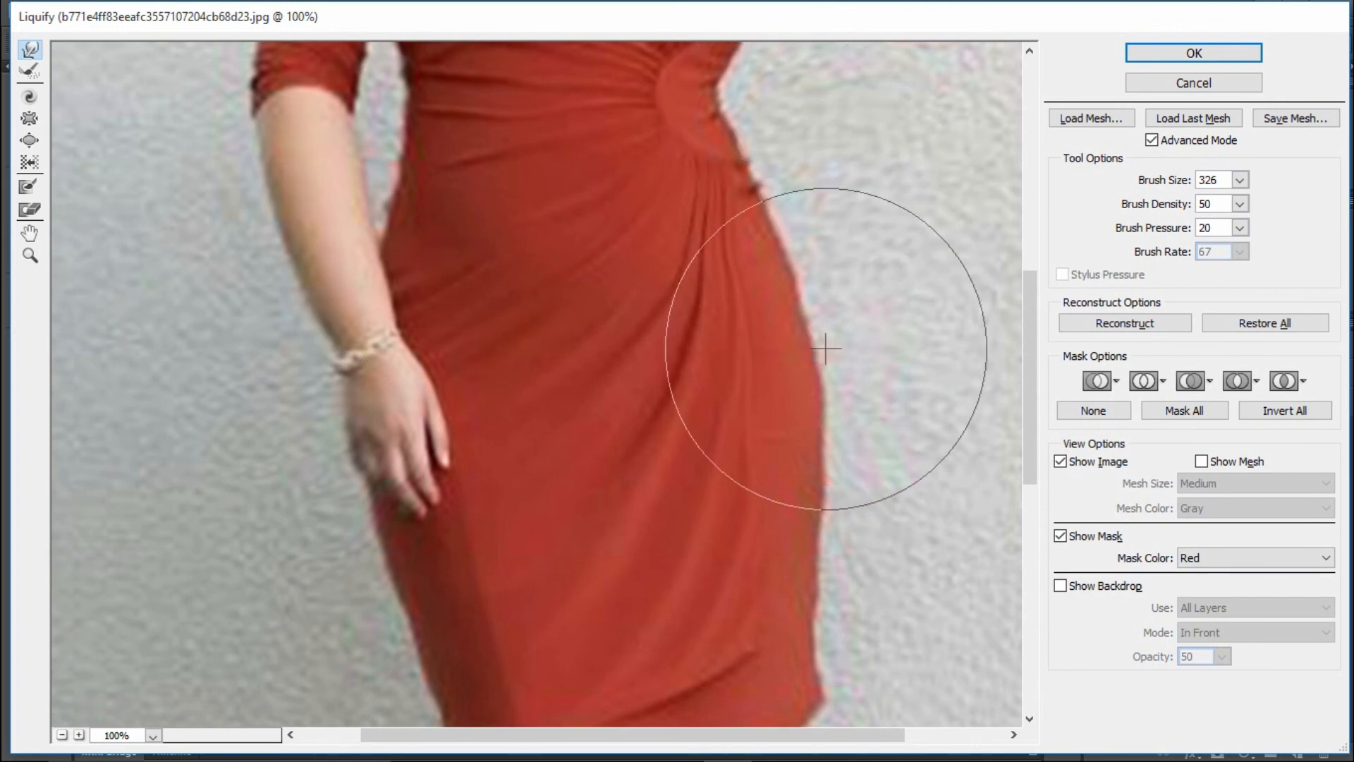
{"action": "left_click_drag", "start_coordinate": [853, 489], "coordinate": [831, 488]}
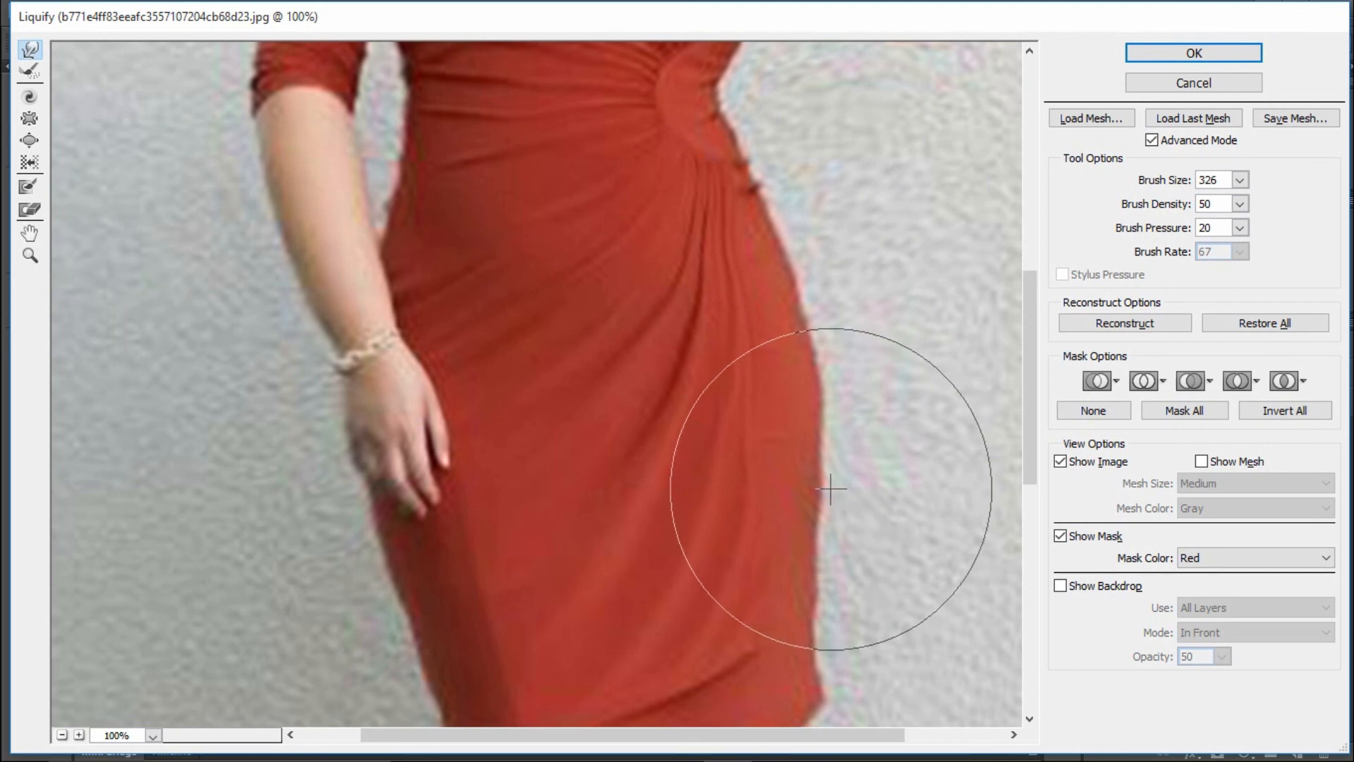
- Pucker the abdomen just below the waist with brush size 252 and rate 67
{"action": "left_click", "coordinate": [29, 117]}
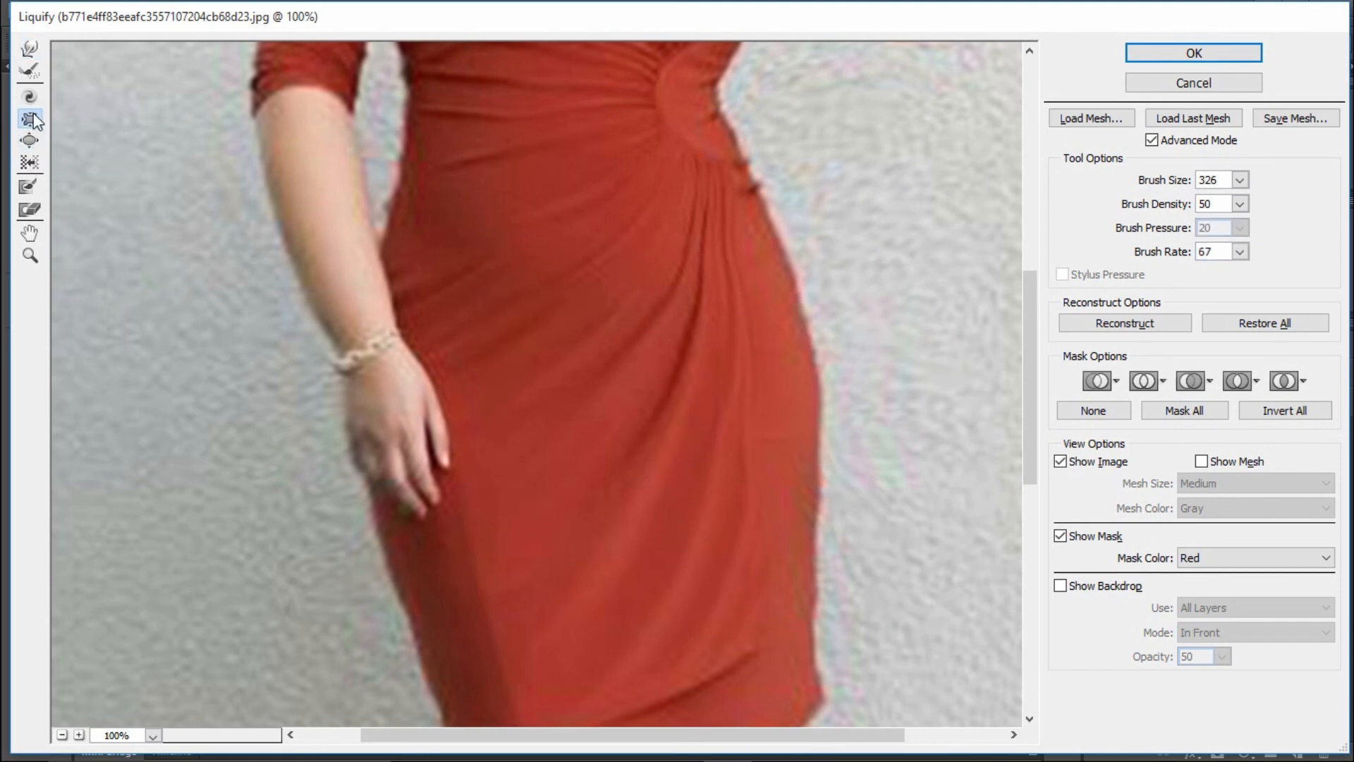
{"action": "left_click", "coordinate": [543, 229]}
{"action": "left_click_drag", "start_coordinate": [543, 228], "coordinate": [510, 230]}
- Bloat the bust with brush size 196 and rate 67, and apply the Liquify changes
{"action": "key", "text": "space"}
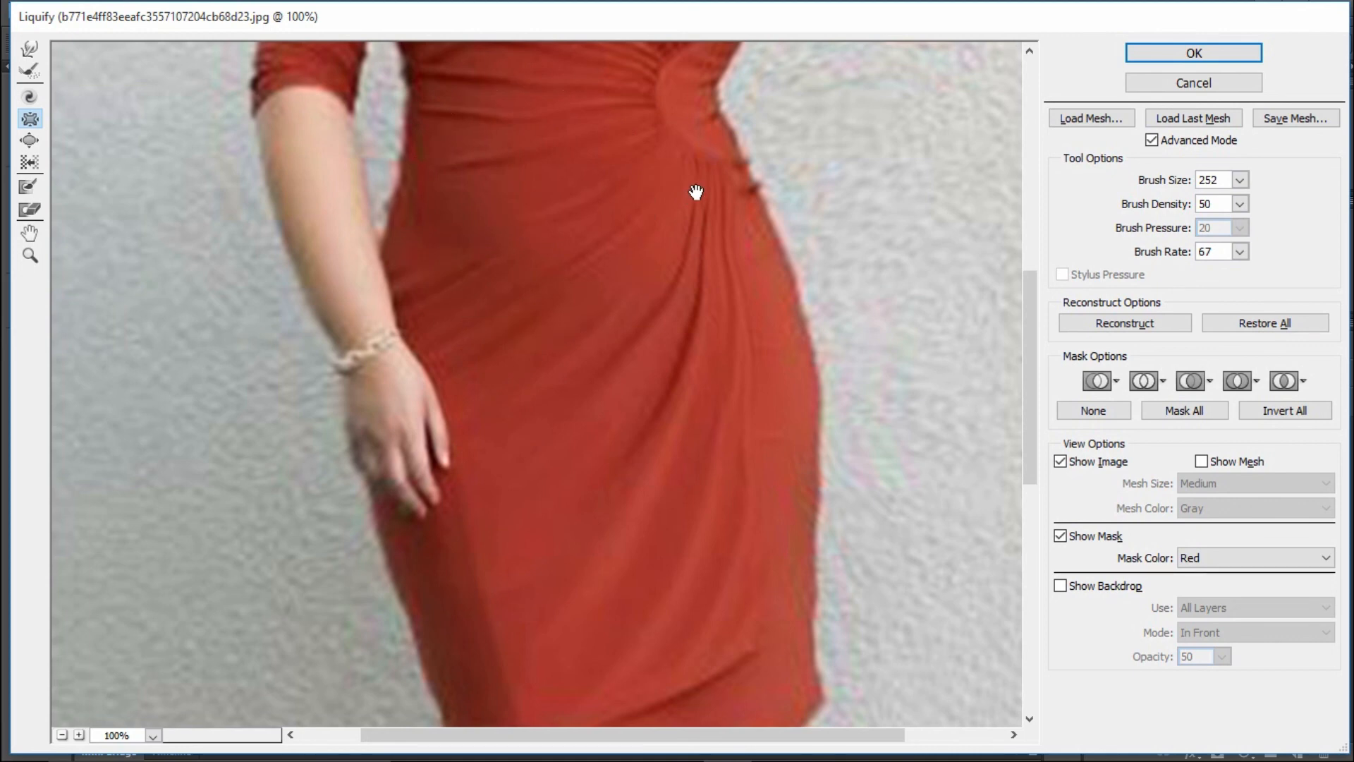
{"action": "left_click_drag", "start_coordinate": [695, 197], "coordinate": [655, 490]}
{"action": "left_click_drag", "start_coordinate": [472, 261], "coordinate": [445, 262]}
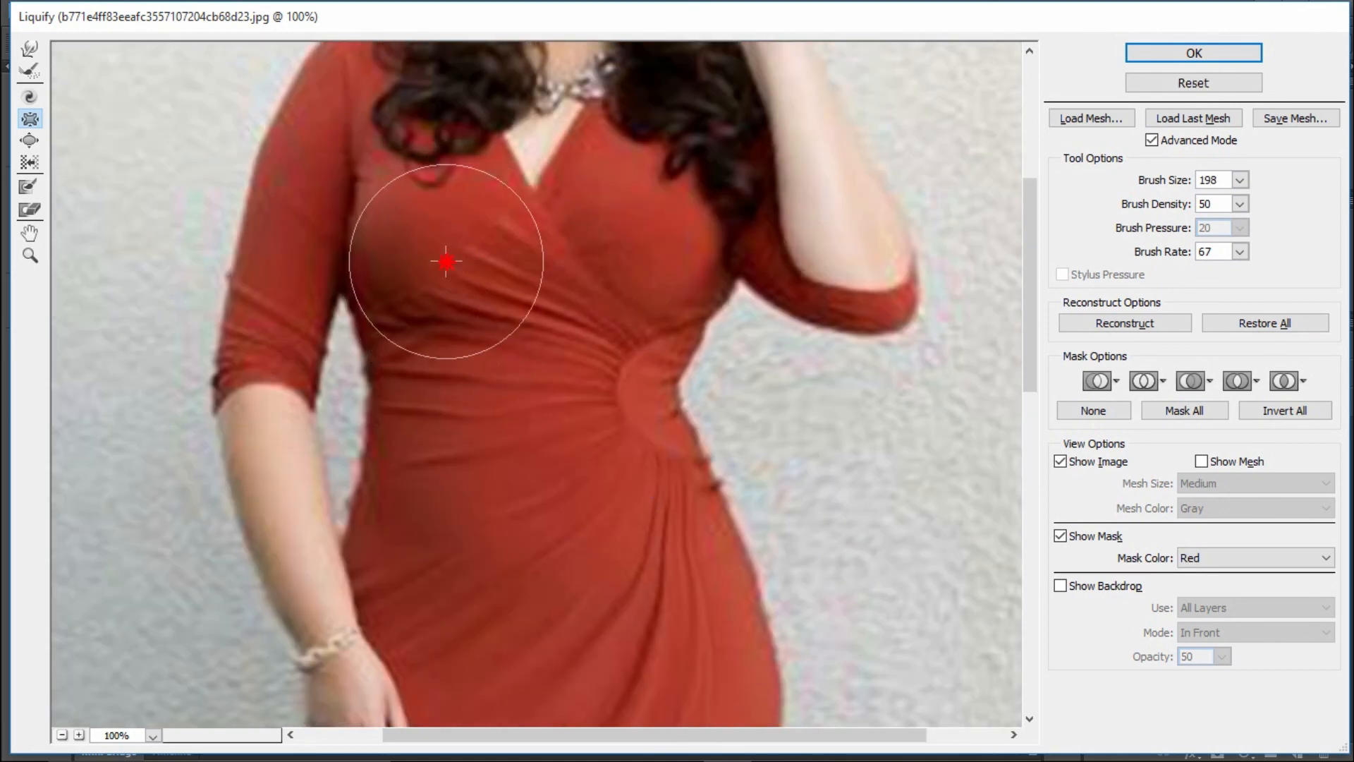
{"action": "left_click", "coordinate": [29, 141]}
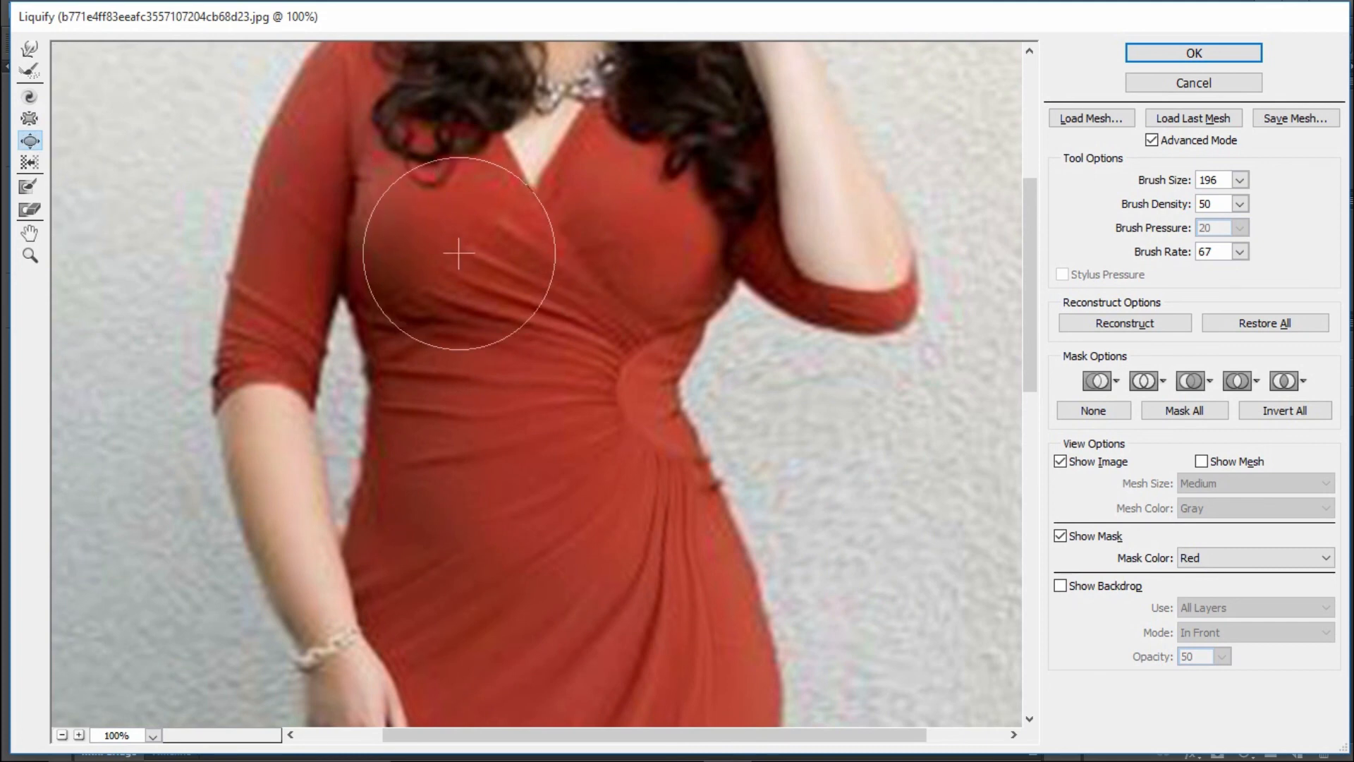
{"action": "left_click", "coordinate": [414, 240]}
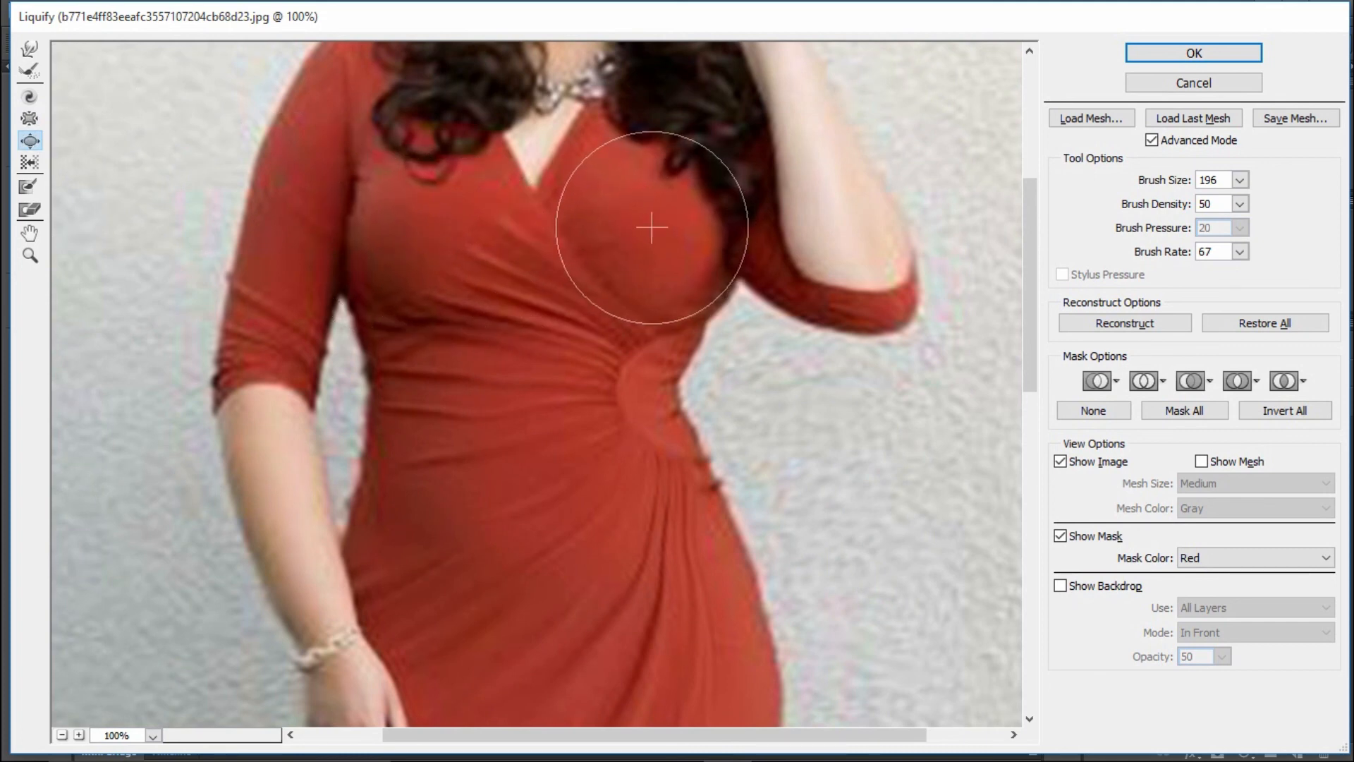
{"action": "key", "text": "ctrl+0"}
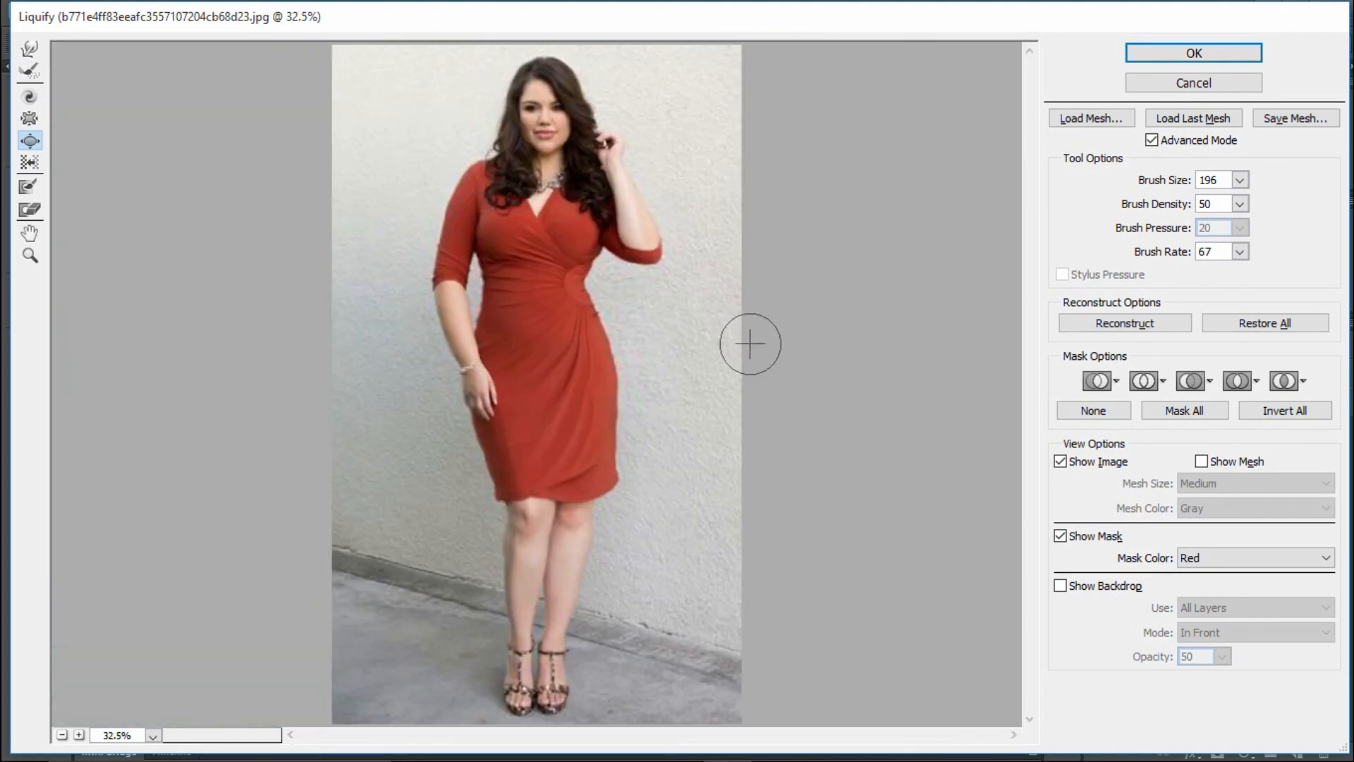
{"action": "left_click", "coordinate": [1202, 54]}
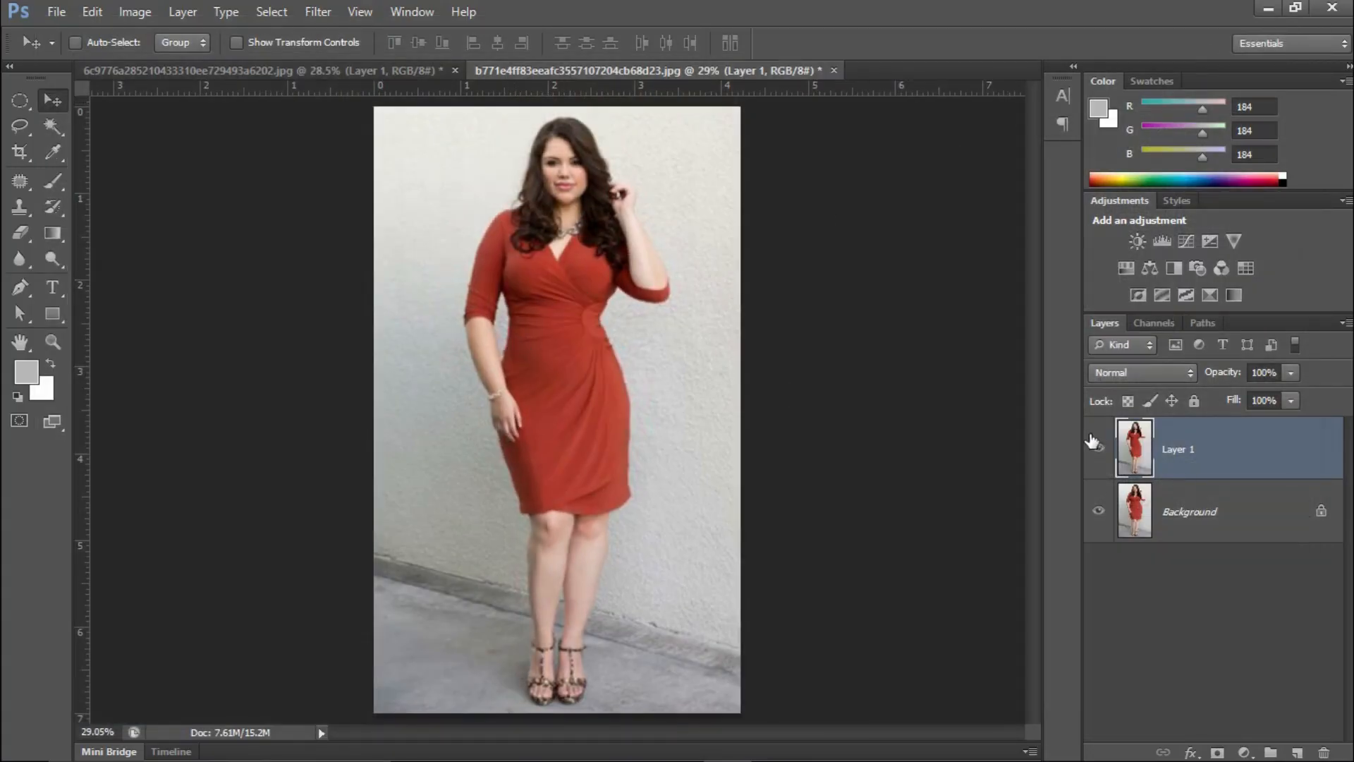
- Compare the reshaped figure with the original by repeatedly hiding and showing Layer 1
{"action": "left_click", "coordinate": [1098, 449]}
{"action": "left_click", "coordinate": [1098, 449]}
{"action": "left_click", "coordinate": [1098, 448]}
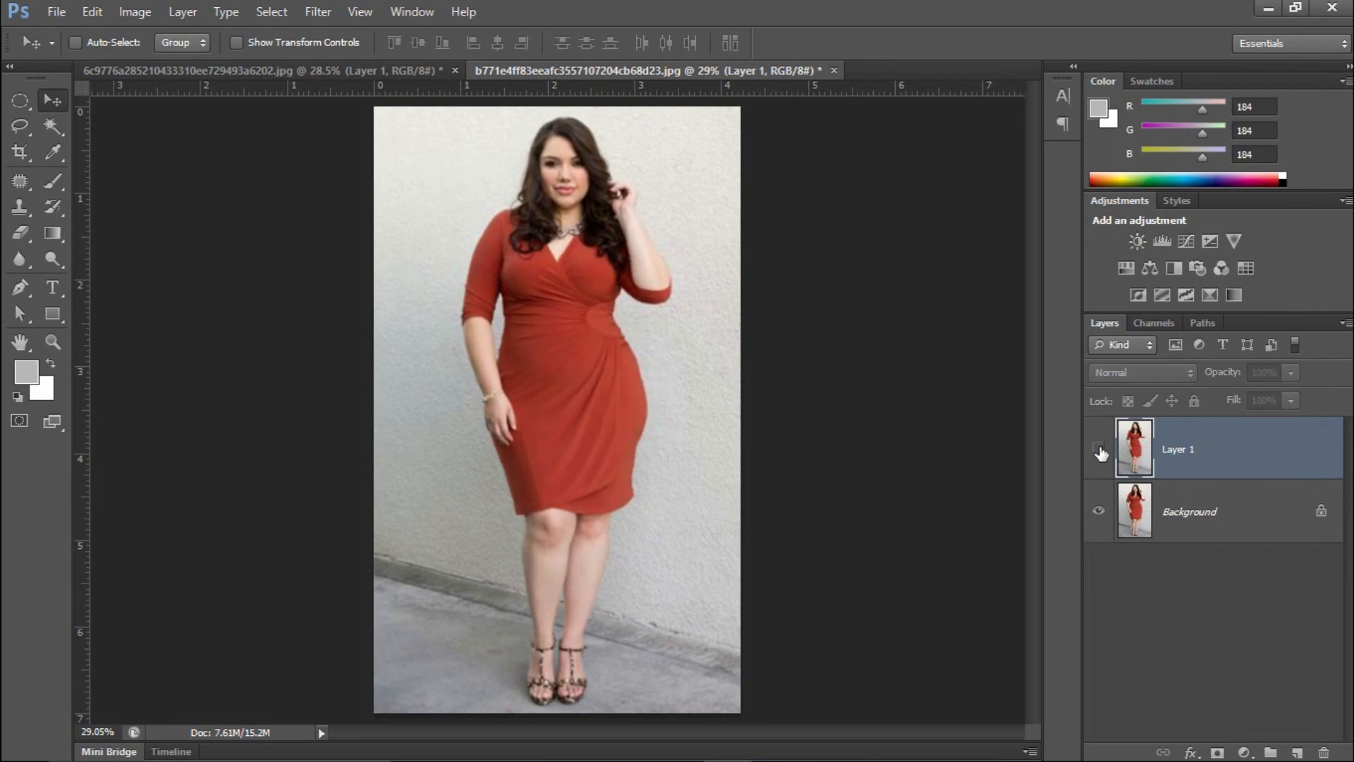
{"action": "left_click", "coordinate": [1100, 449]}
{"action": "left_click", "coordinate": [1098, 449]}
{"action": "left_click", "coordinate": [1099, 449]}
{"action": "left_click", "coordinate": [1098, 449]}
{"action": "left_click", "coordinate": [1099, 450]}
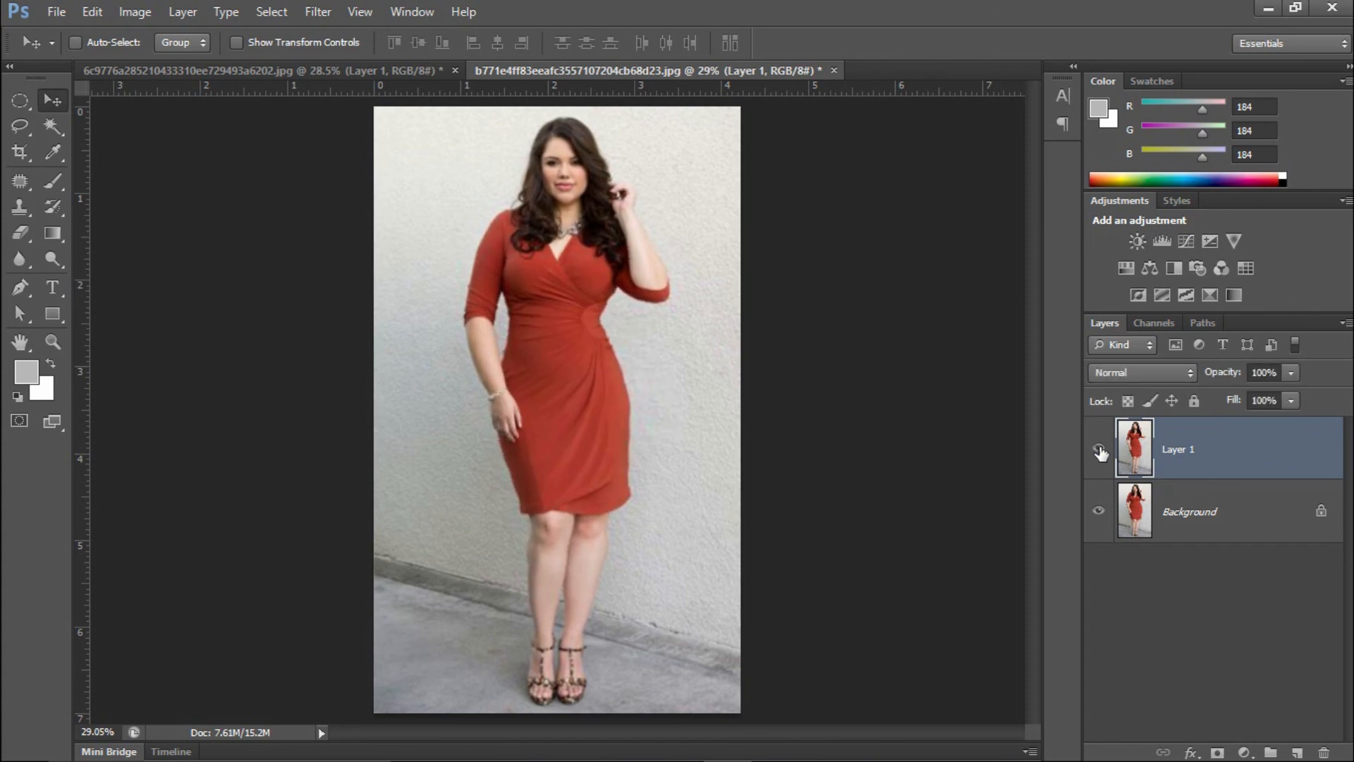